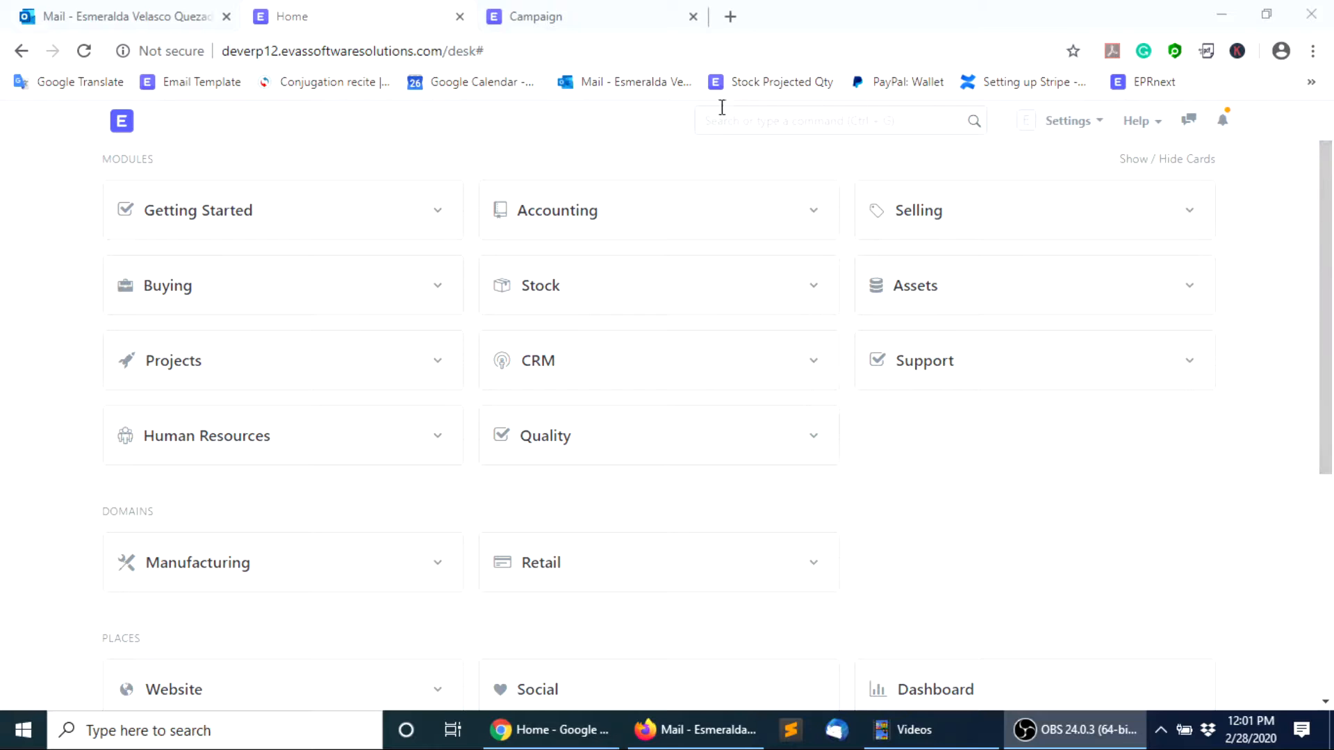
Open the most recently modified Wendy's lead from the CRM module's lead list and show its available status options
left_click(591, 377)
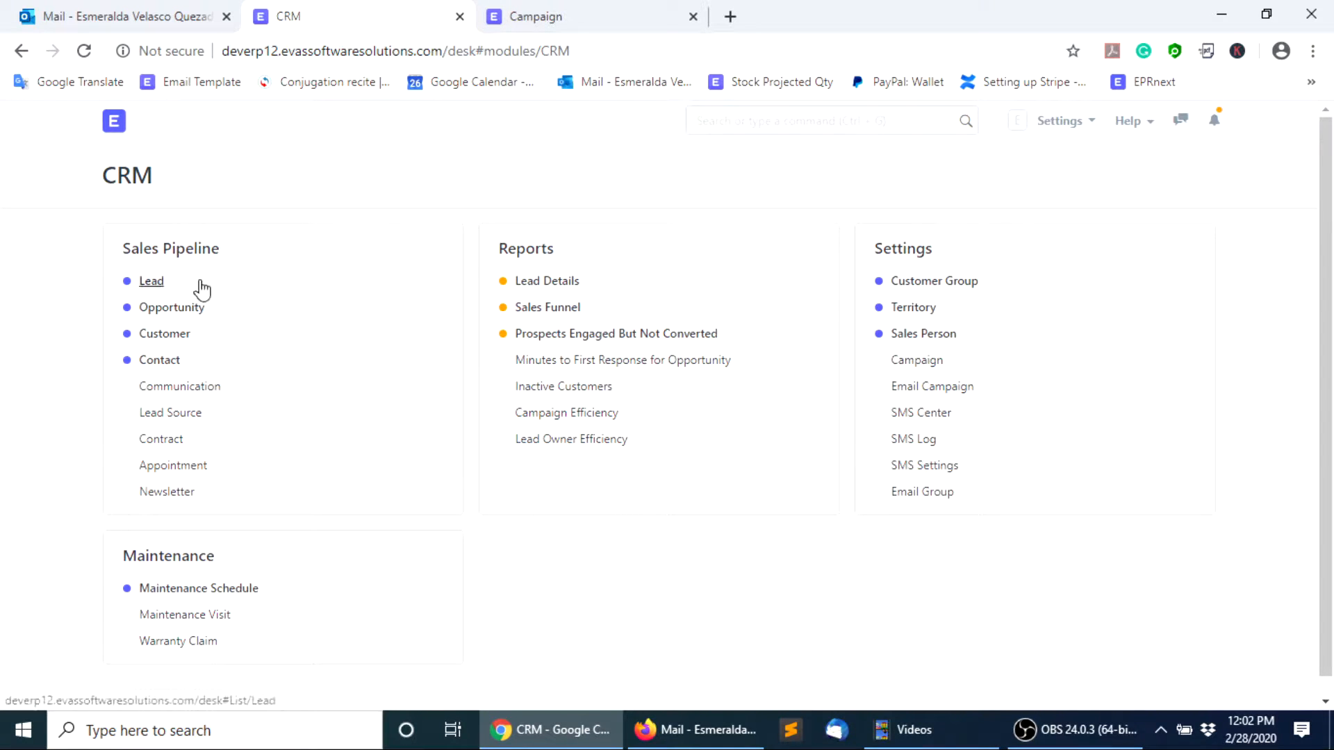
left_click(153, 285)
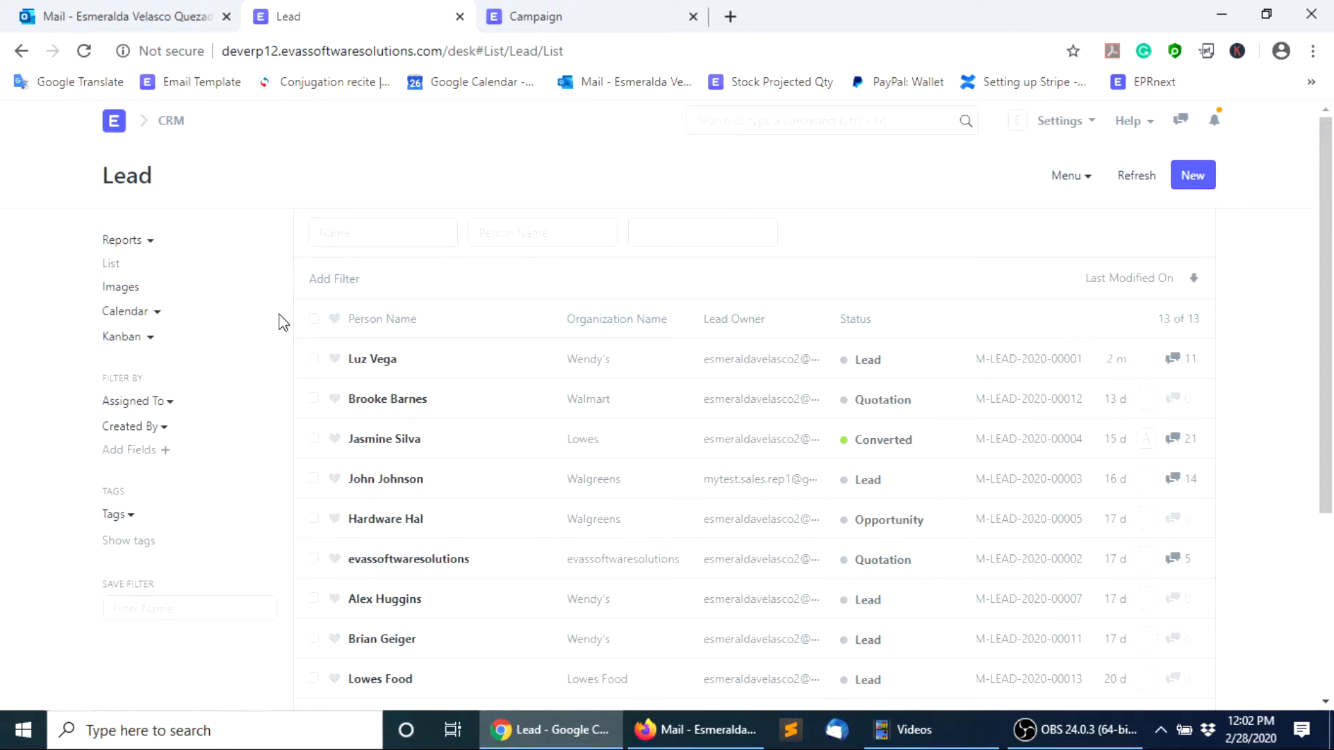
left_click(389, 368)
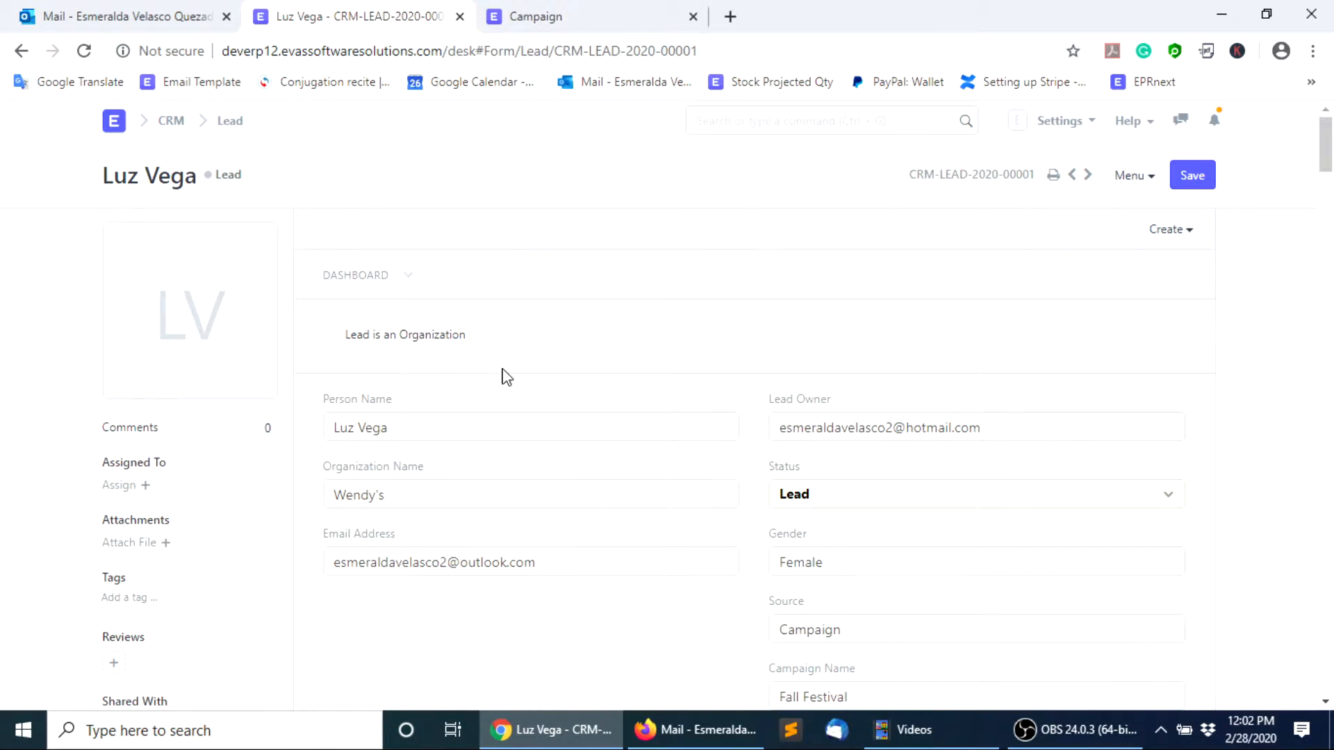
scroll(514, 381, "down", 1)
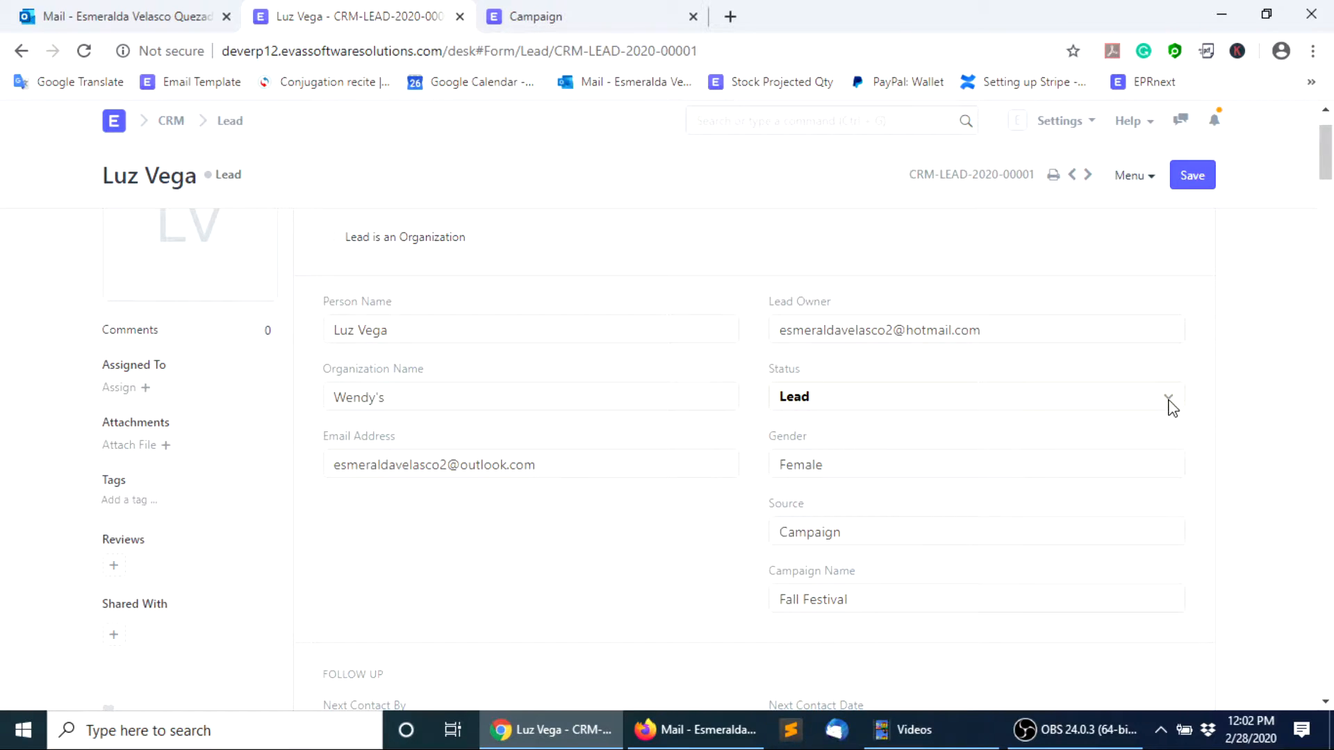
left_click(1119, 407)
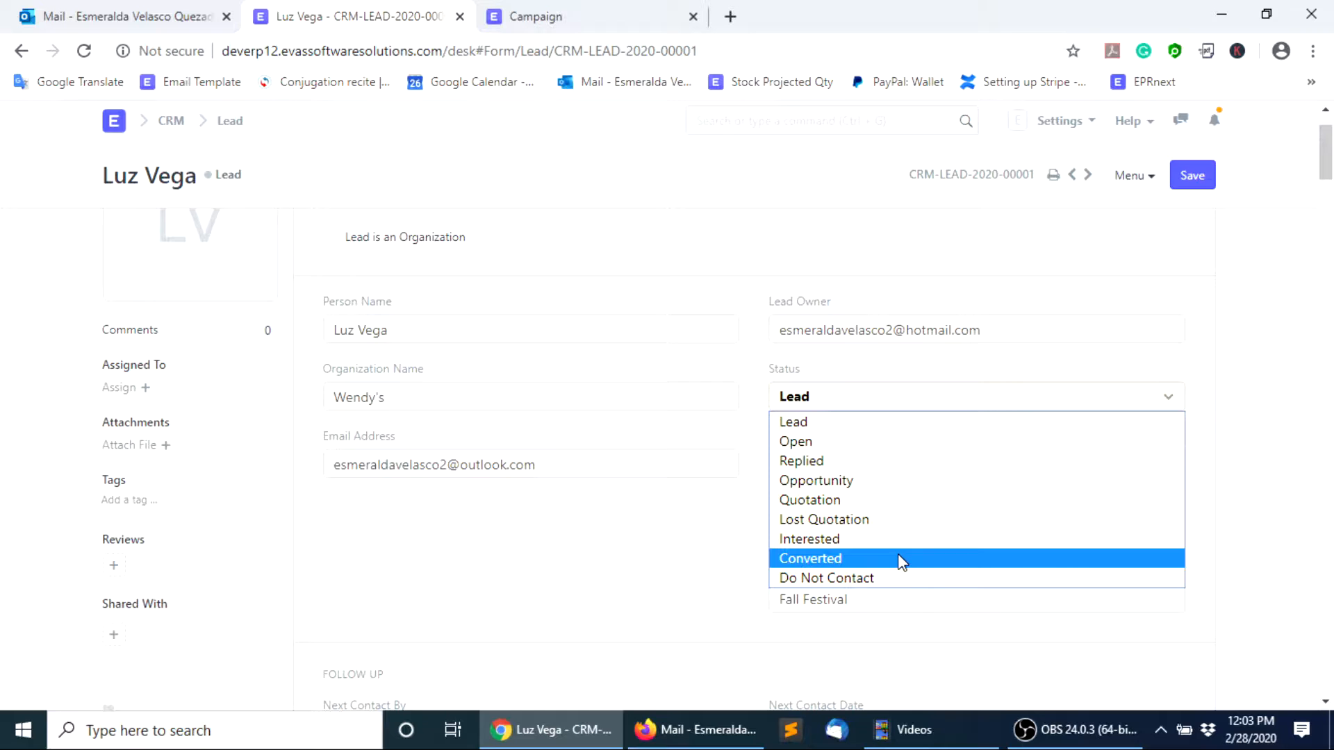
Clear the lead's source, browse the available lead sources and choose Campaign
scroll(902, 562, "down", 1)
left_click(892, 441)
key("BackSpace")
key("BackSpace")
key("BackSpace")
key("BackSpace")
key("BackSpace")
key("BackSpace")
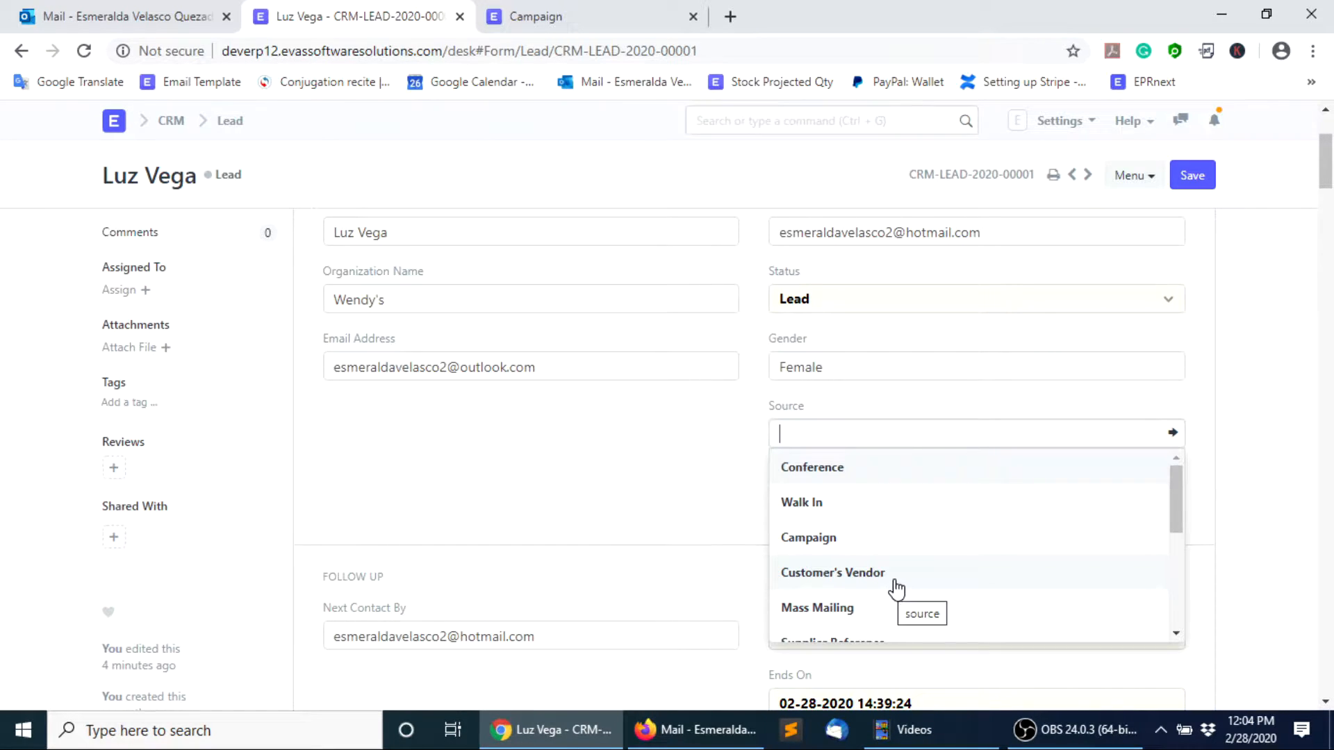
scroll(892, 587, "down", 2)
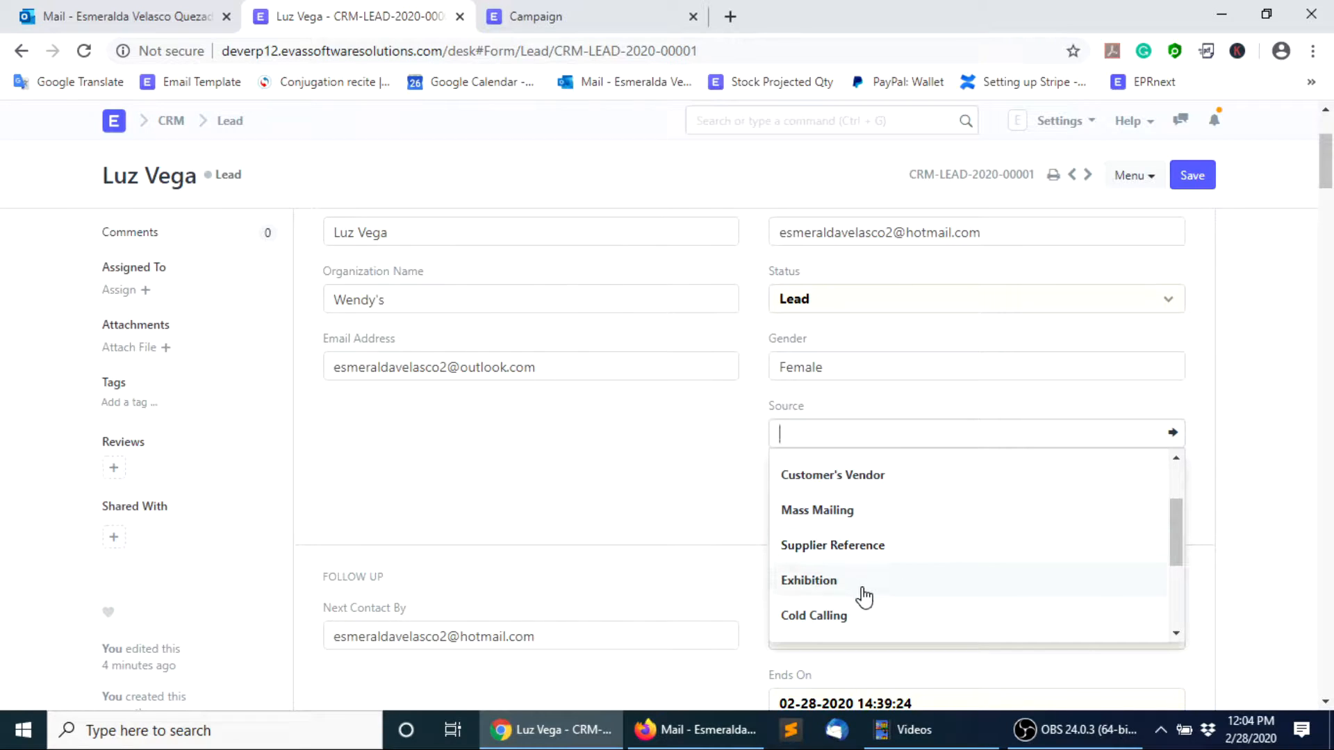
scroll(877, 617, "down", 1)
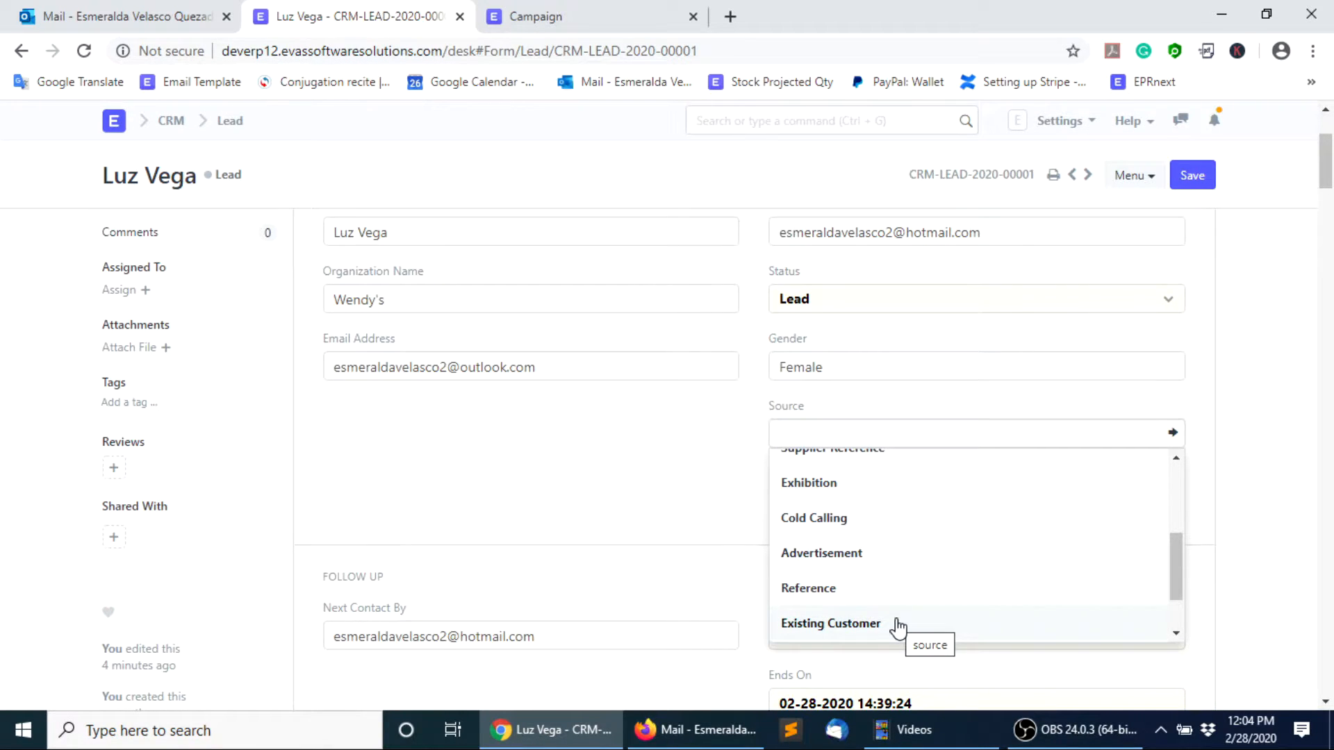
scroll(897, 625, "down", 1)
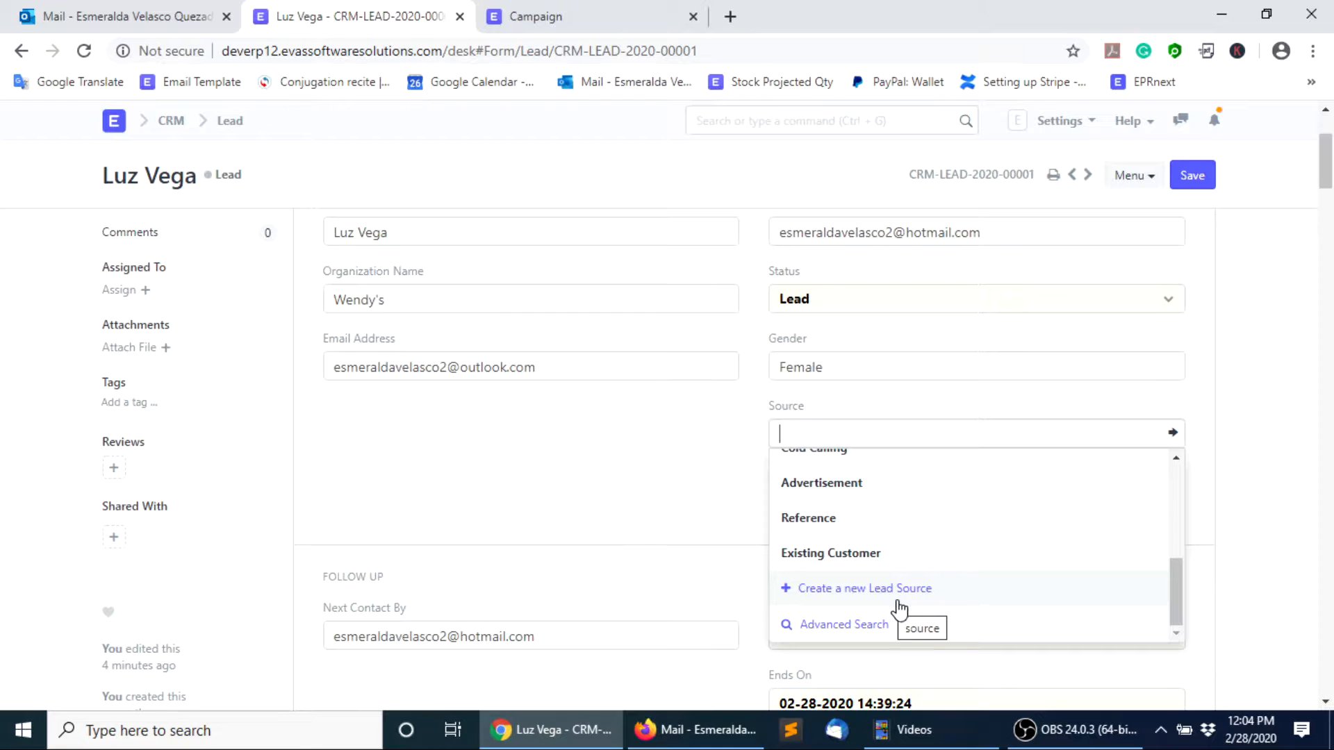
scroll(944, 607, "up", 3)
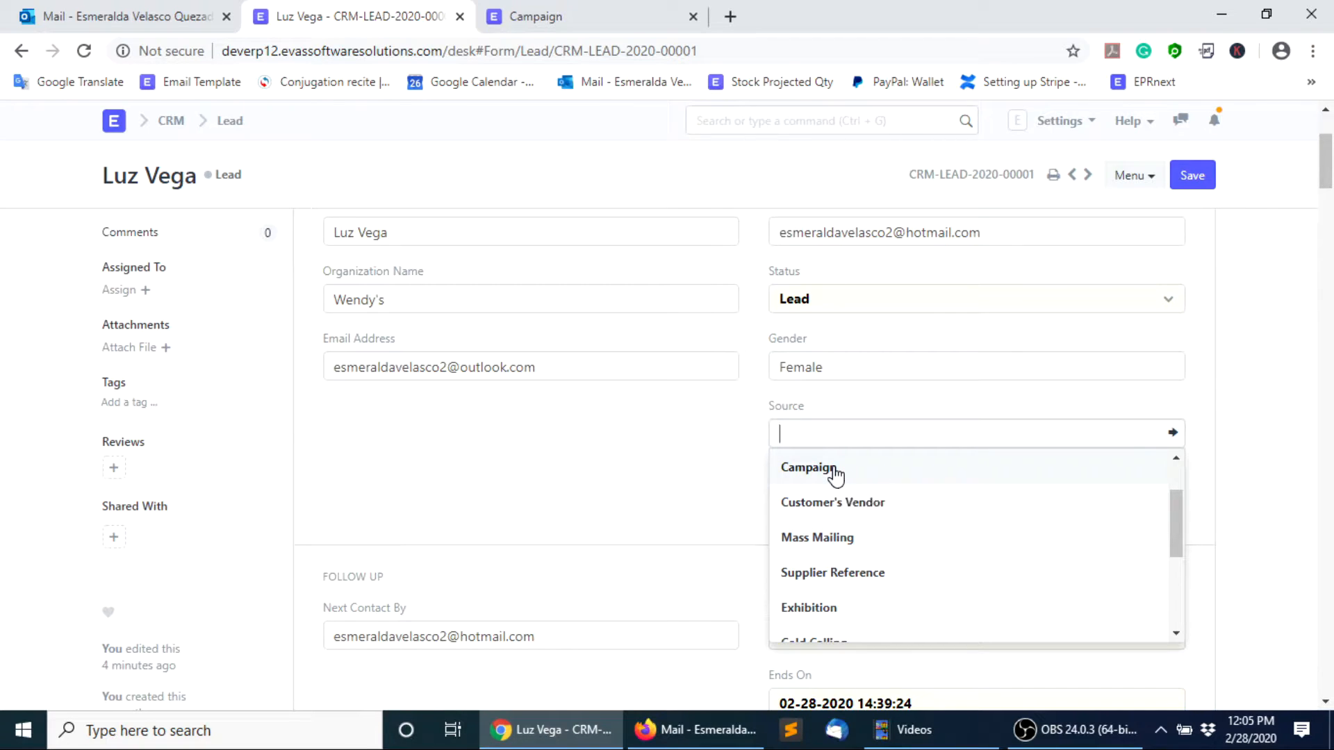
left_click(834, 472)
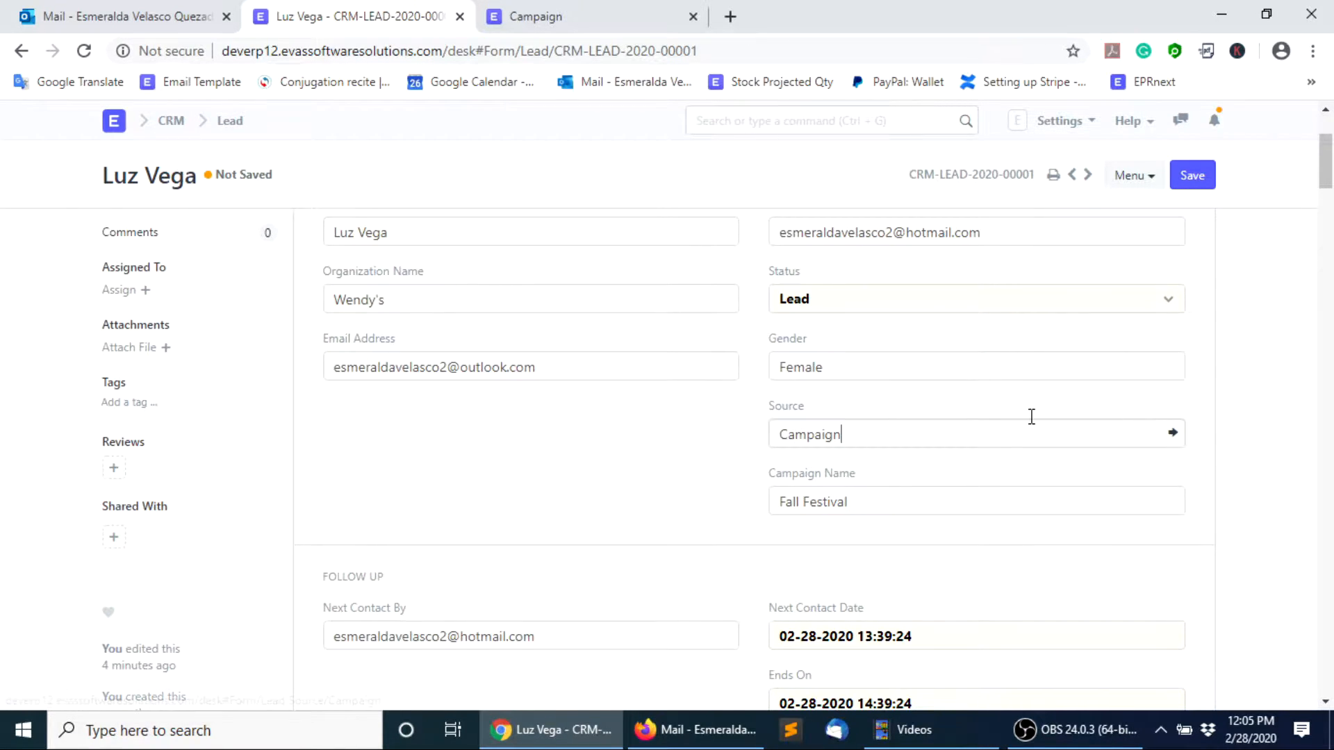
Open the Fall Festival campaign from the campaign list and review its schedules and description alongside the lead record
left_click(556, 20)
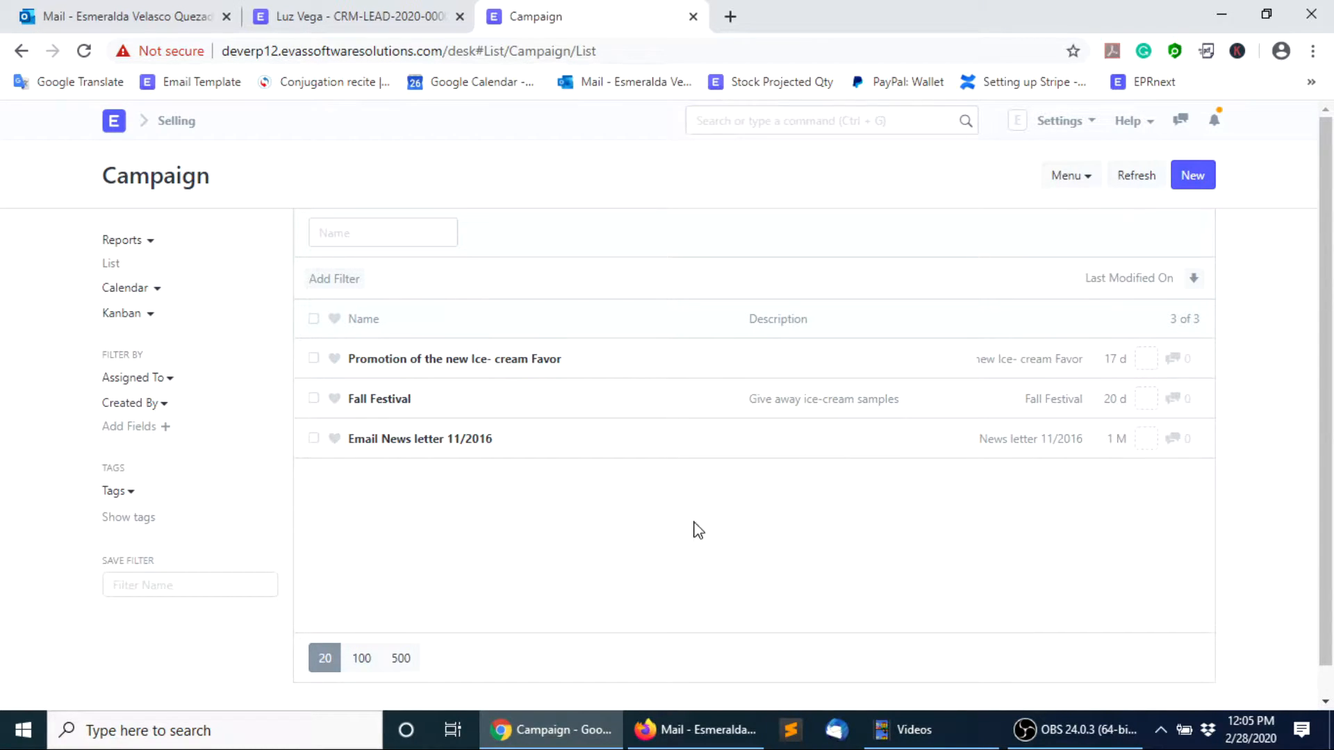
left_click(390, 403)
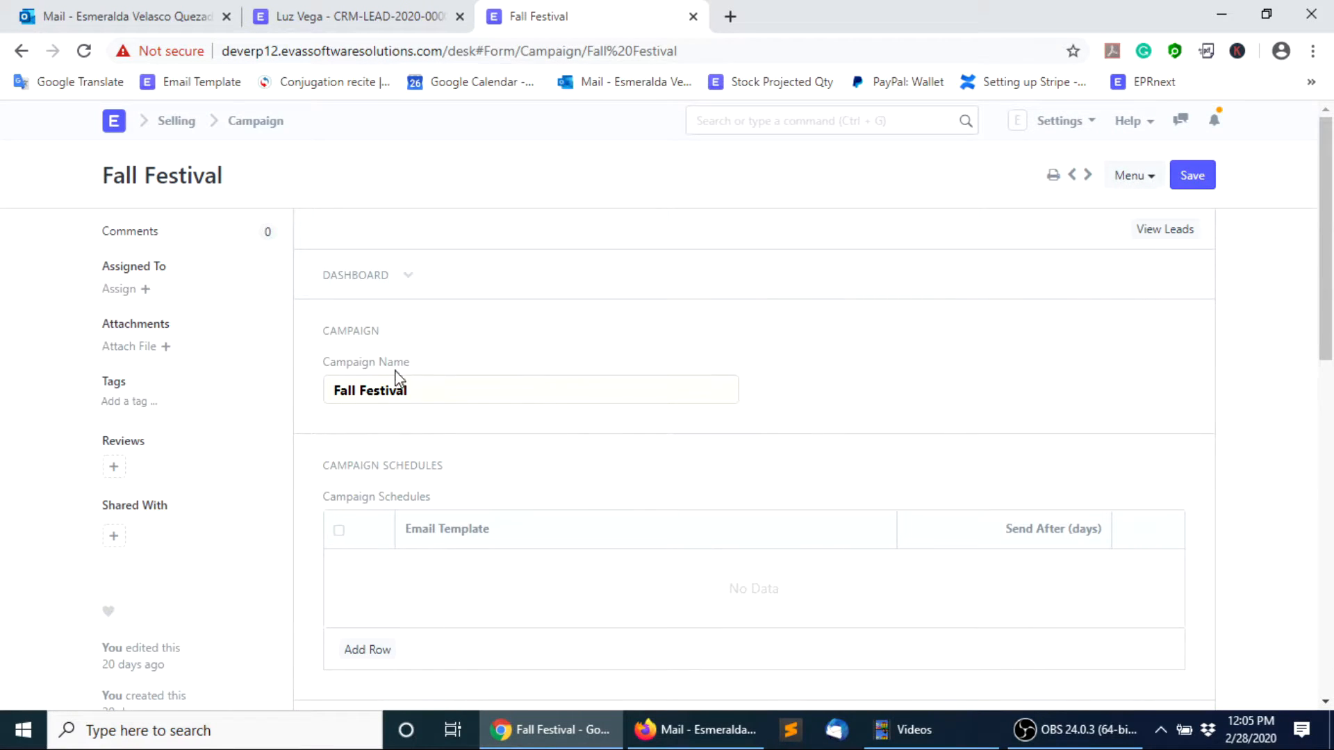
scroll(527, 542, "down", 4)
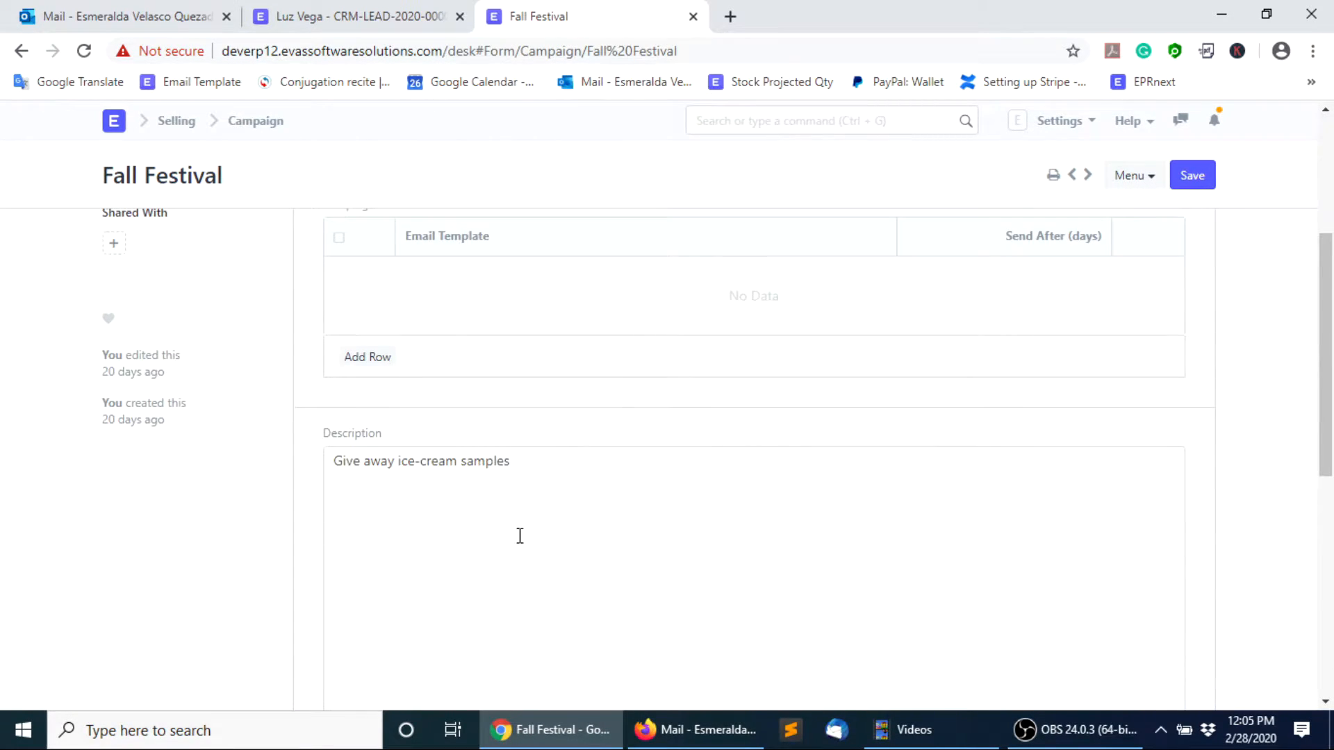
left_click(368, 16)
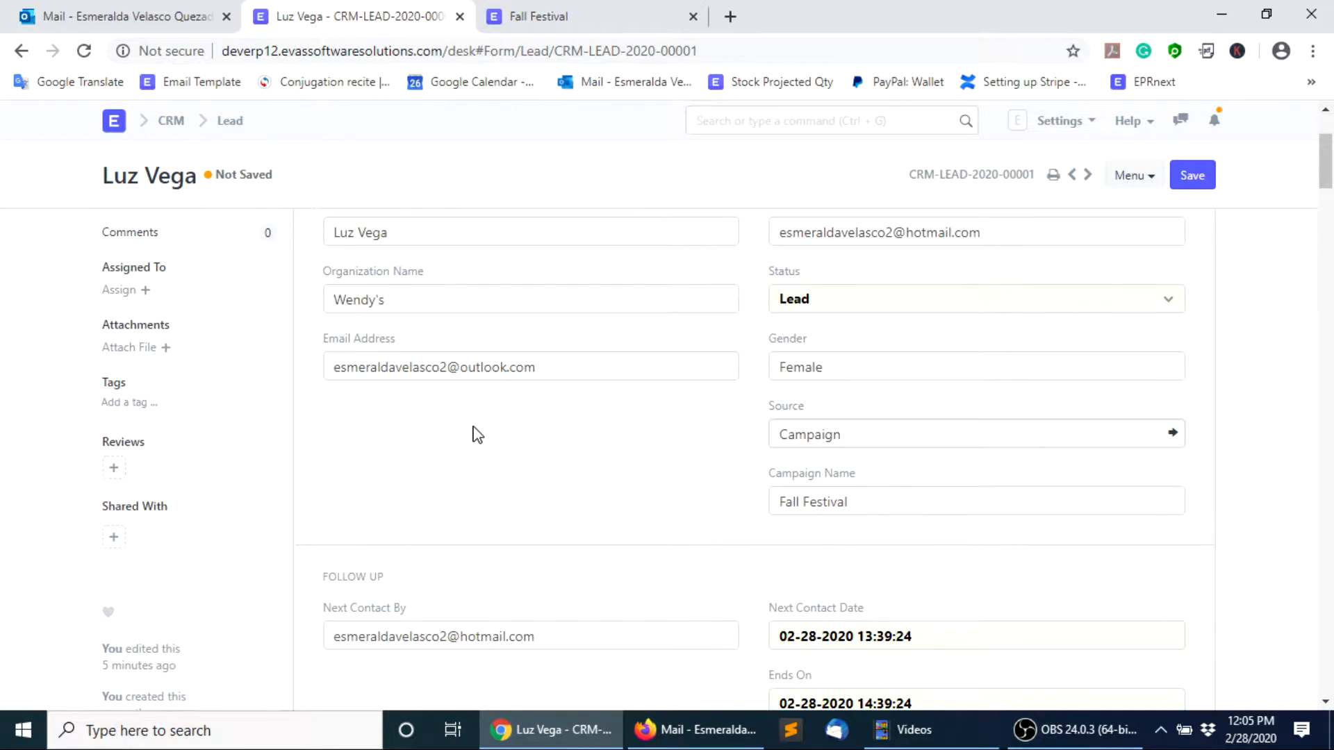
left_click(549, 17)
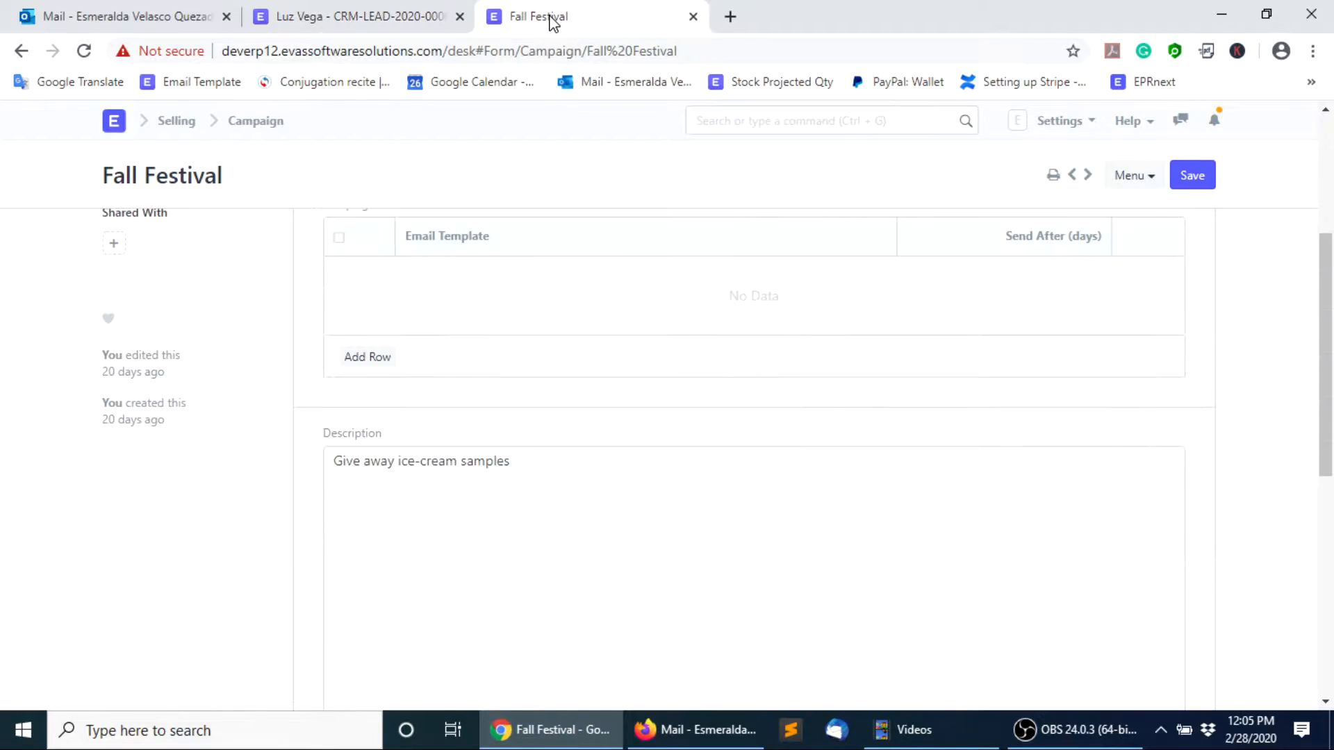
scroll(533, 366, "up", 5)
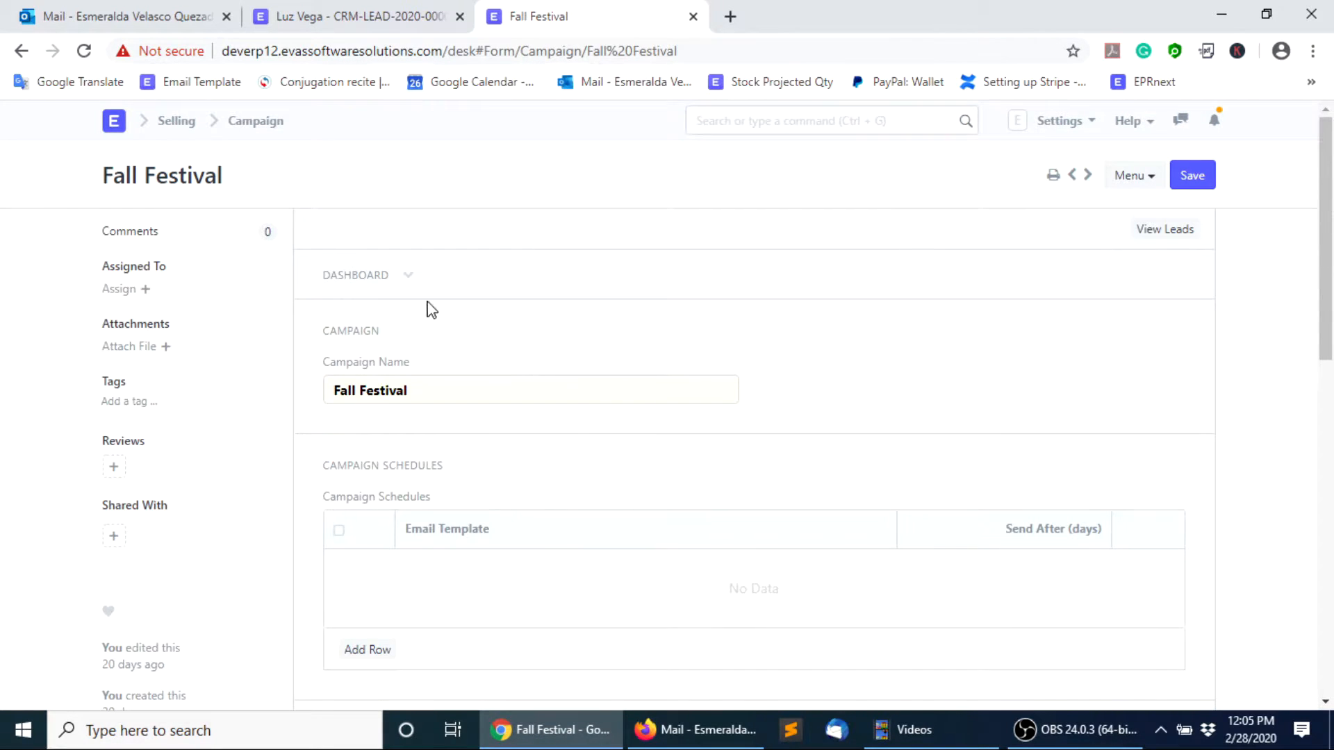
Open the Promotion of the new Ice- cream Favor campaign from the campaign list, and check the lead's follow-up section
left_click(257, 122)
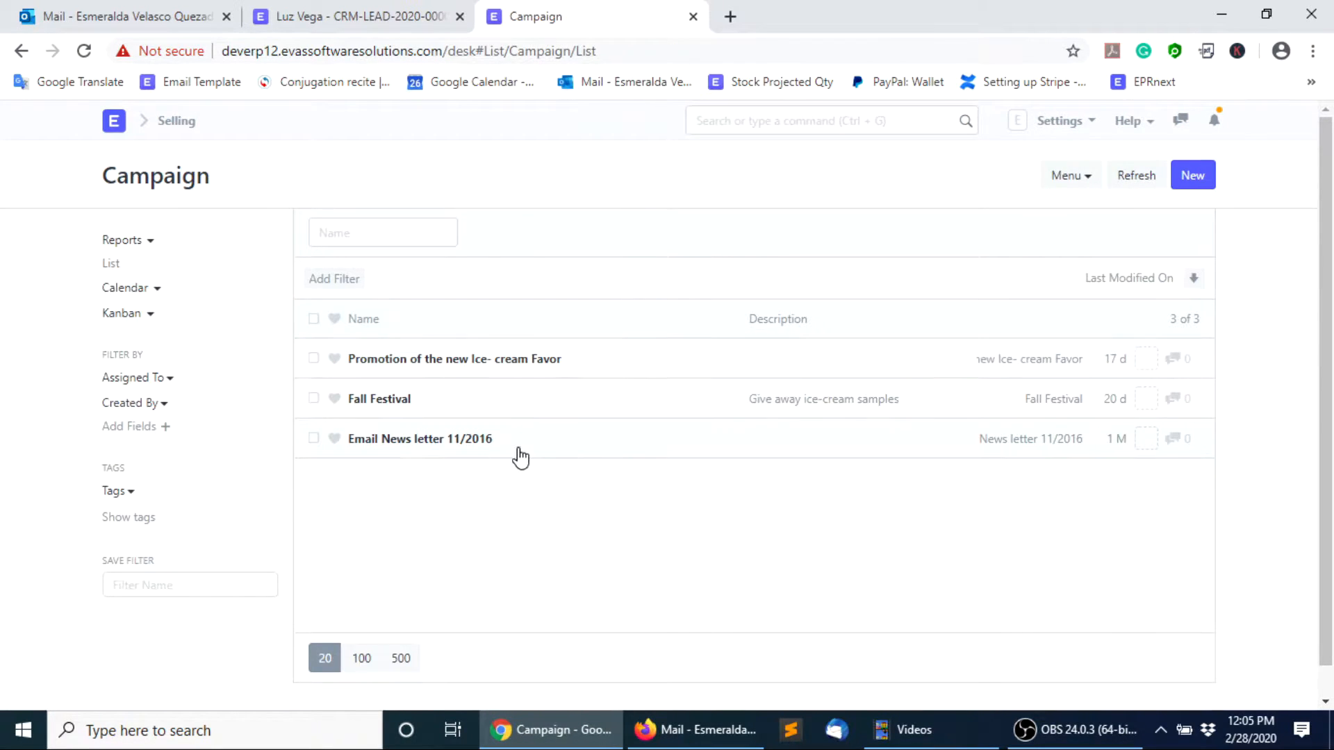
left_click(456, 361)
scroll(698, 539, "down", 2)
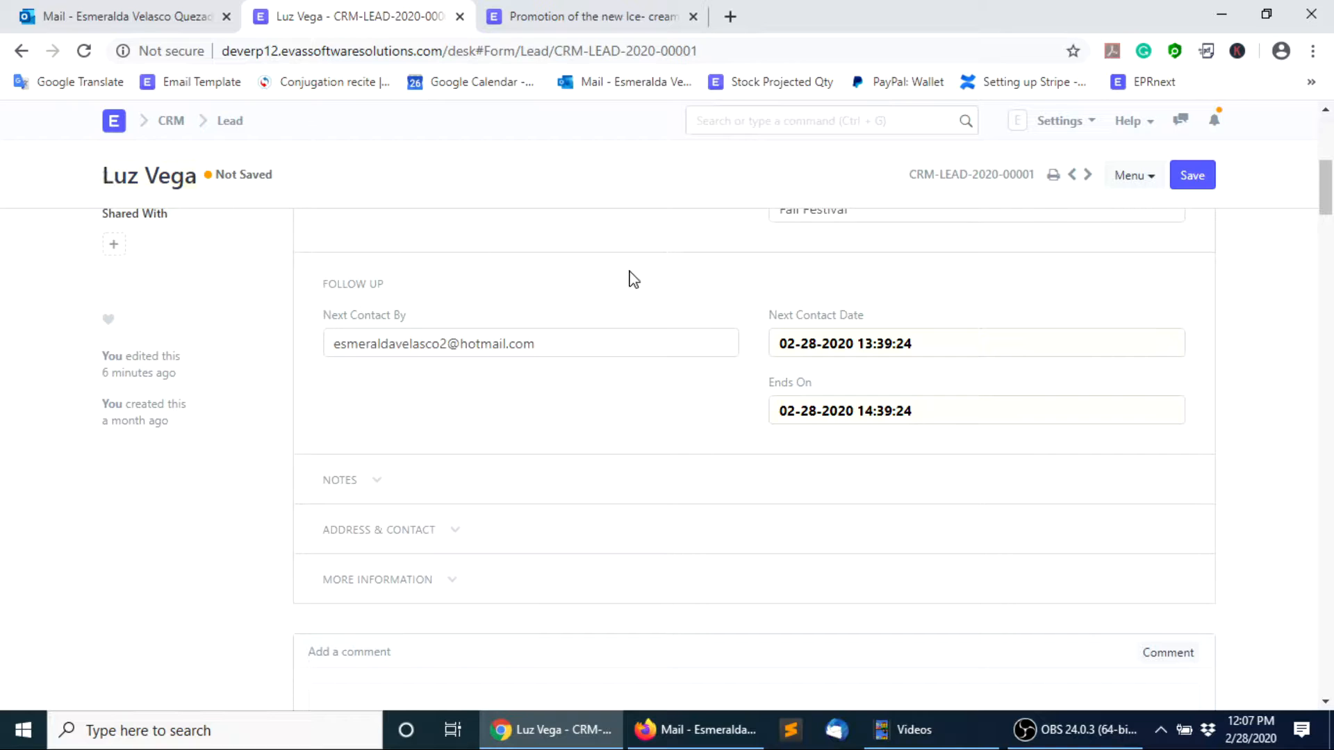
Open the event calendar from the home page's Tools module and compare its late-February 2020 contact events with the lead's follow-up dates
left_click(567, 19)
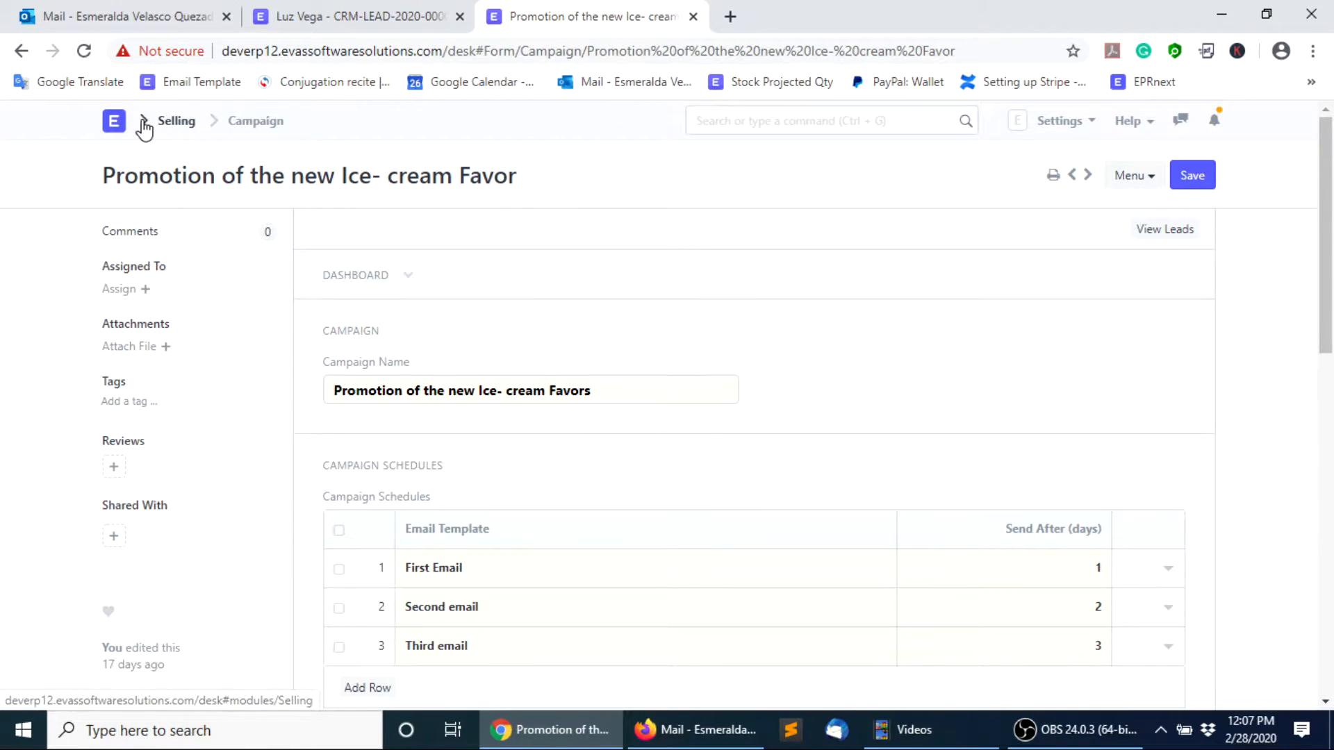
left_click(119, 123)
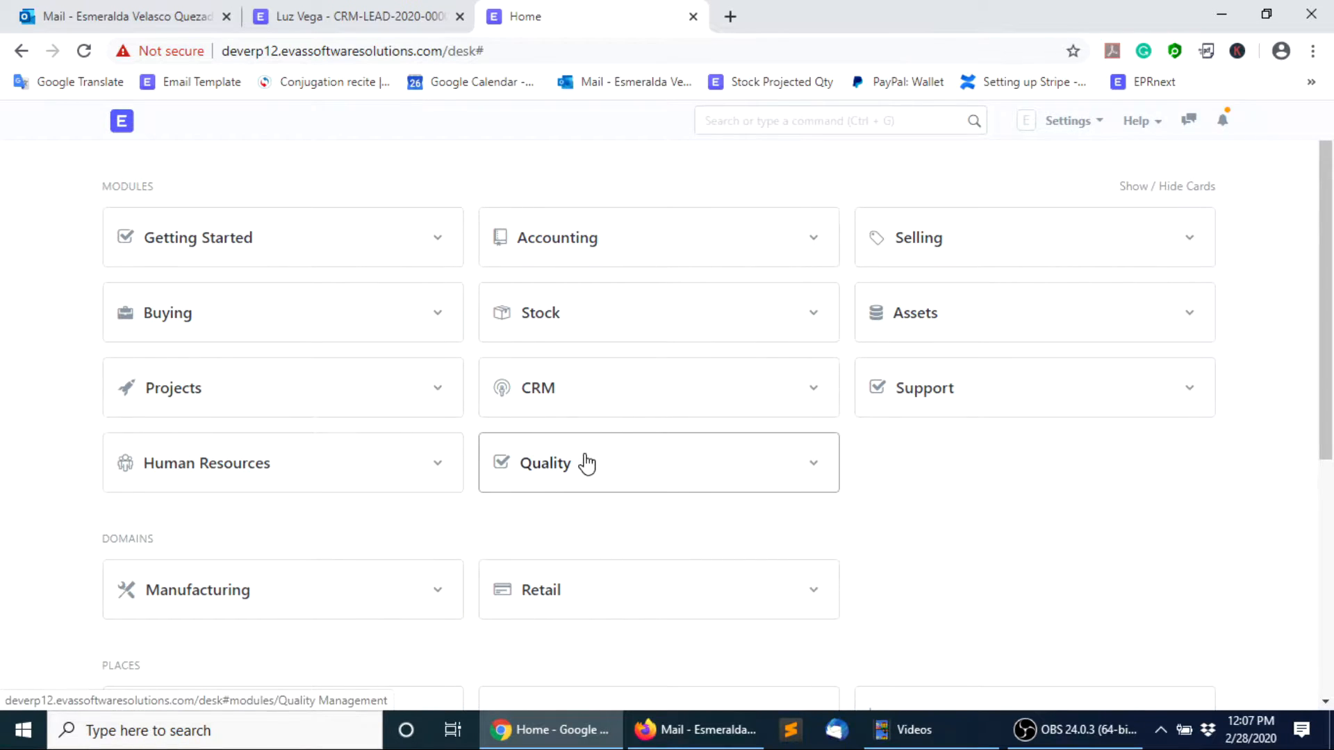
scroll(577, 471, "down", 5)
scroll(294, 637, "down", 2)
left_click(175, 507)
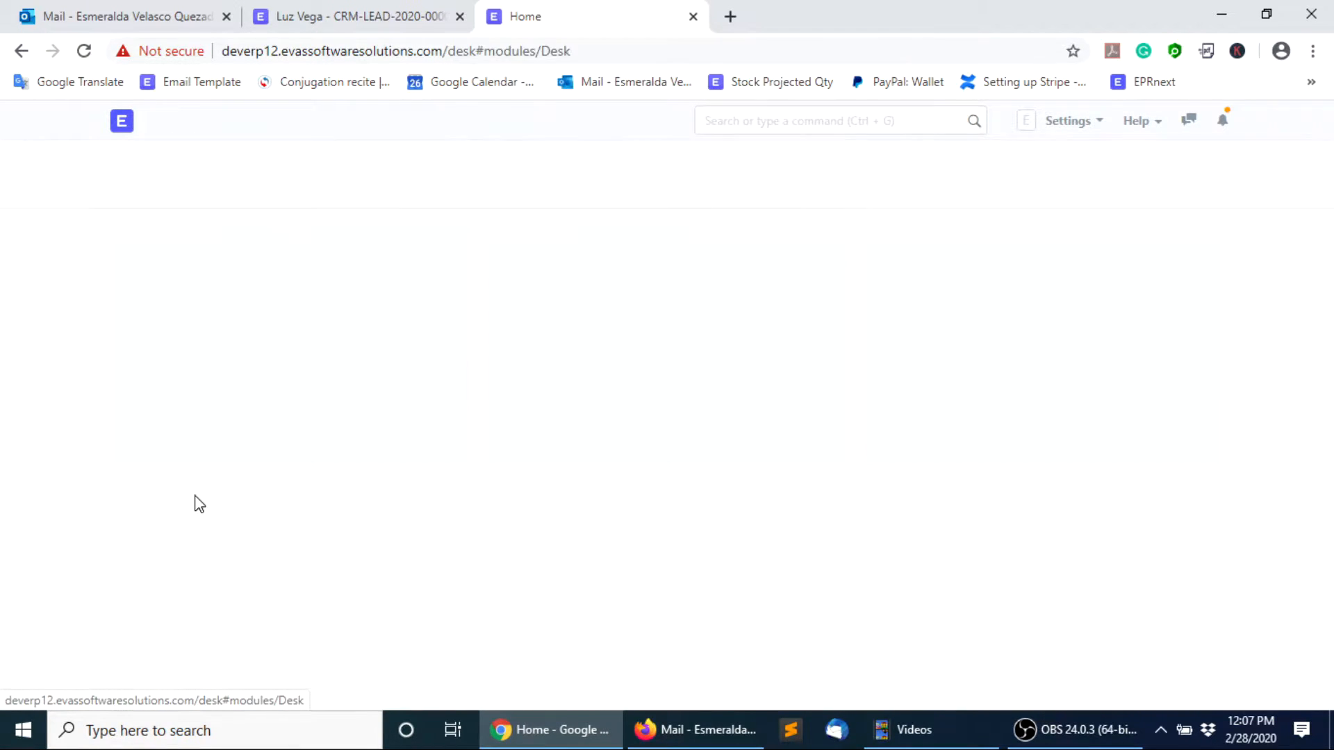
left_click(172, 309)
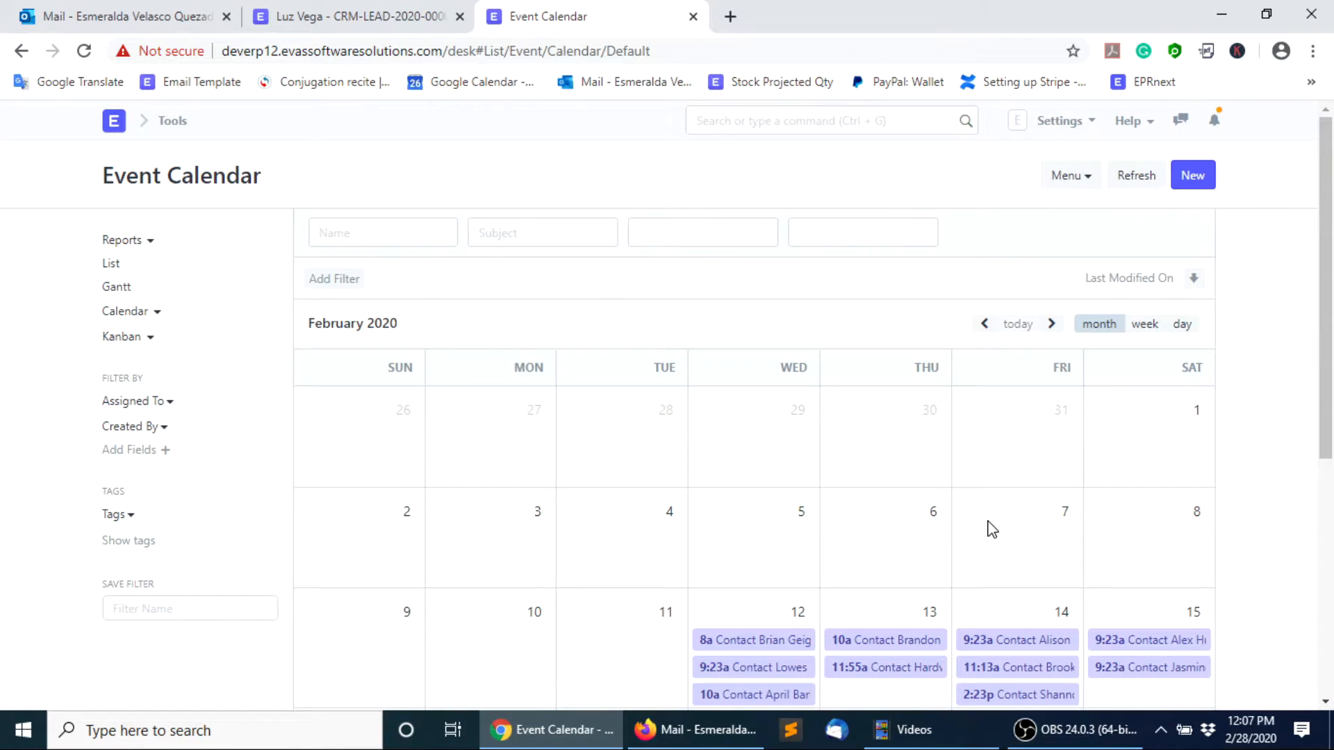
scroll(992, 528, "down", 5)
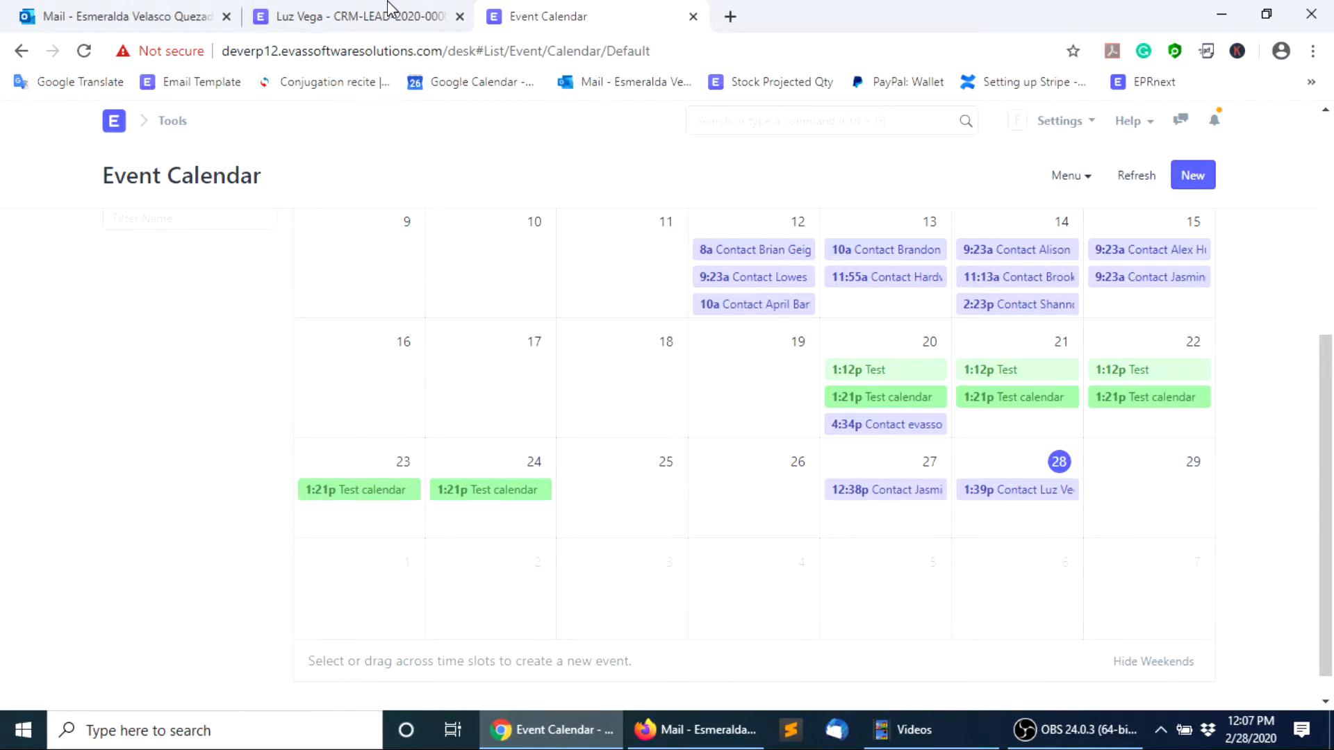
left_click(373, 16)
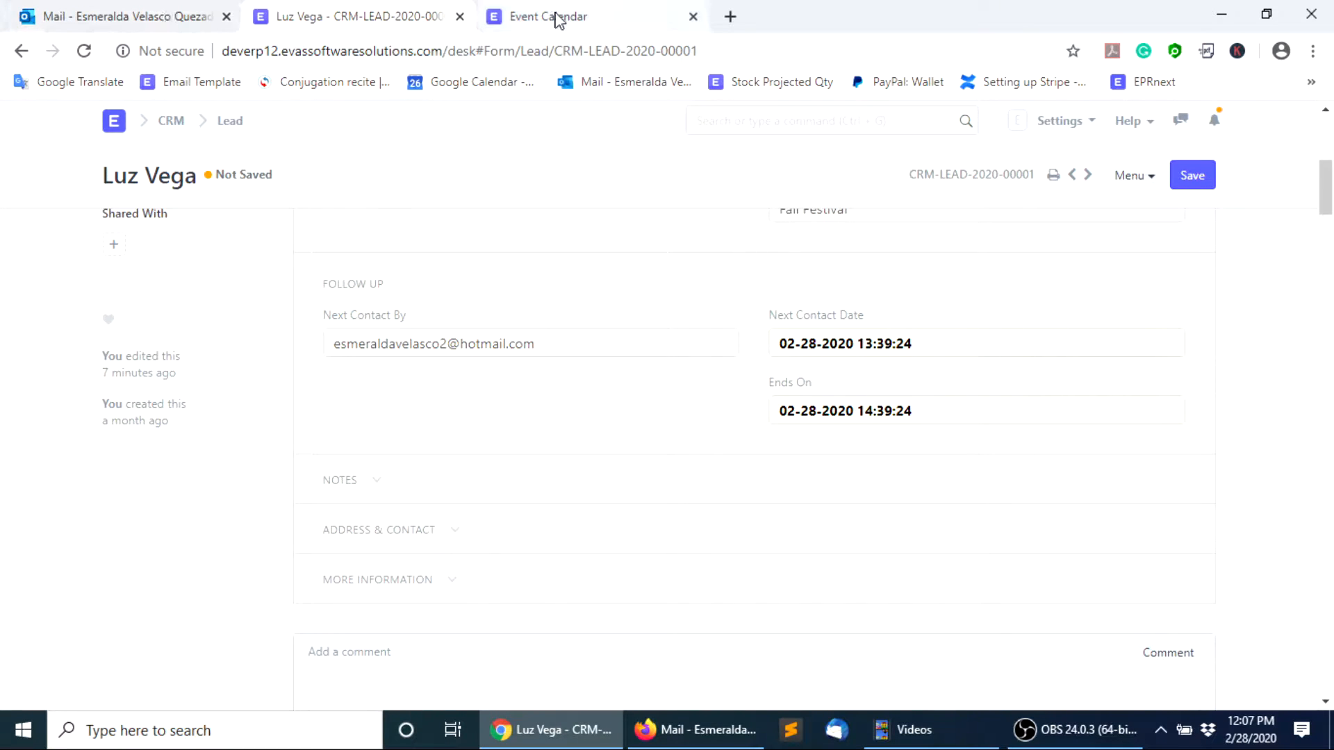
Switch to the Outlook inbox, read the Upcoming Events for Today email and compare it with the event calendar
left_click(108, 19)
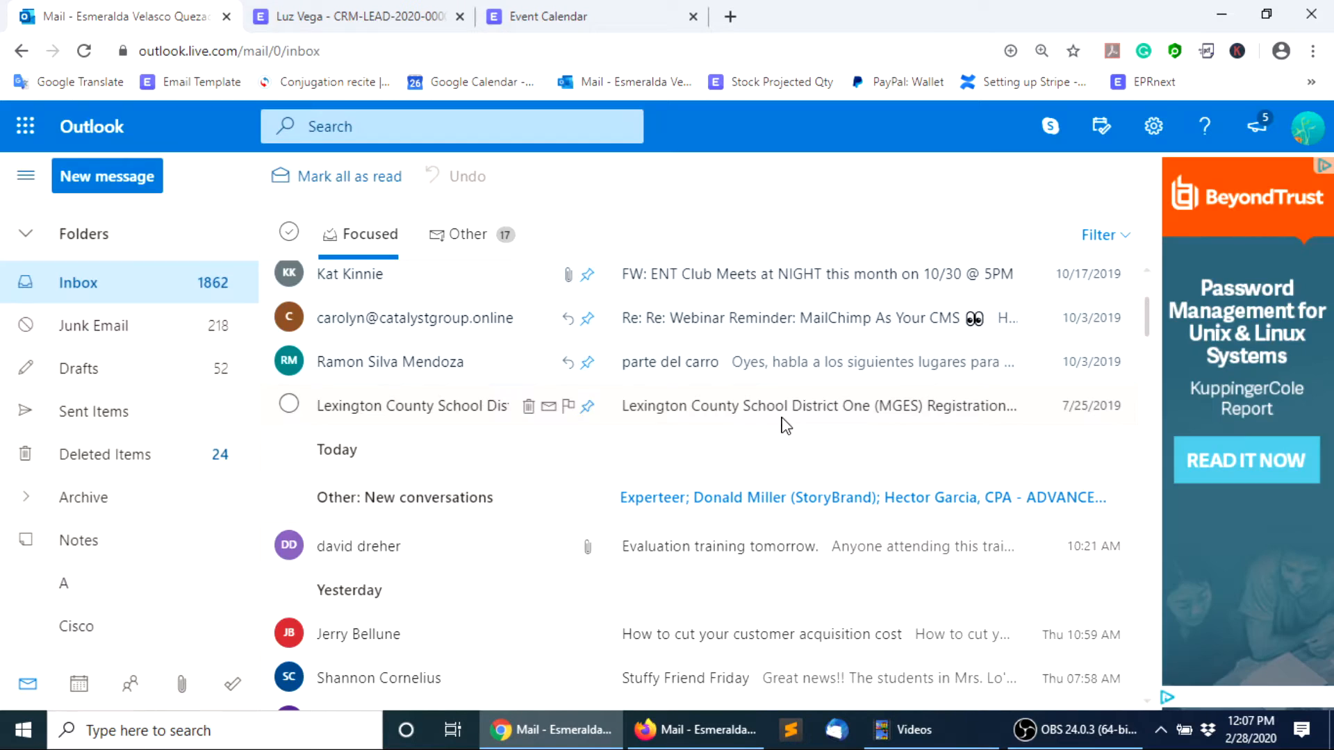
scroll(817, 572, "down", 2)
scroll(817, 572, "down", 2)
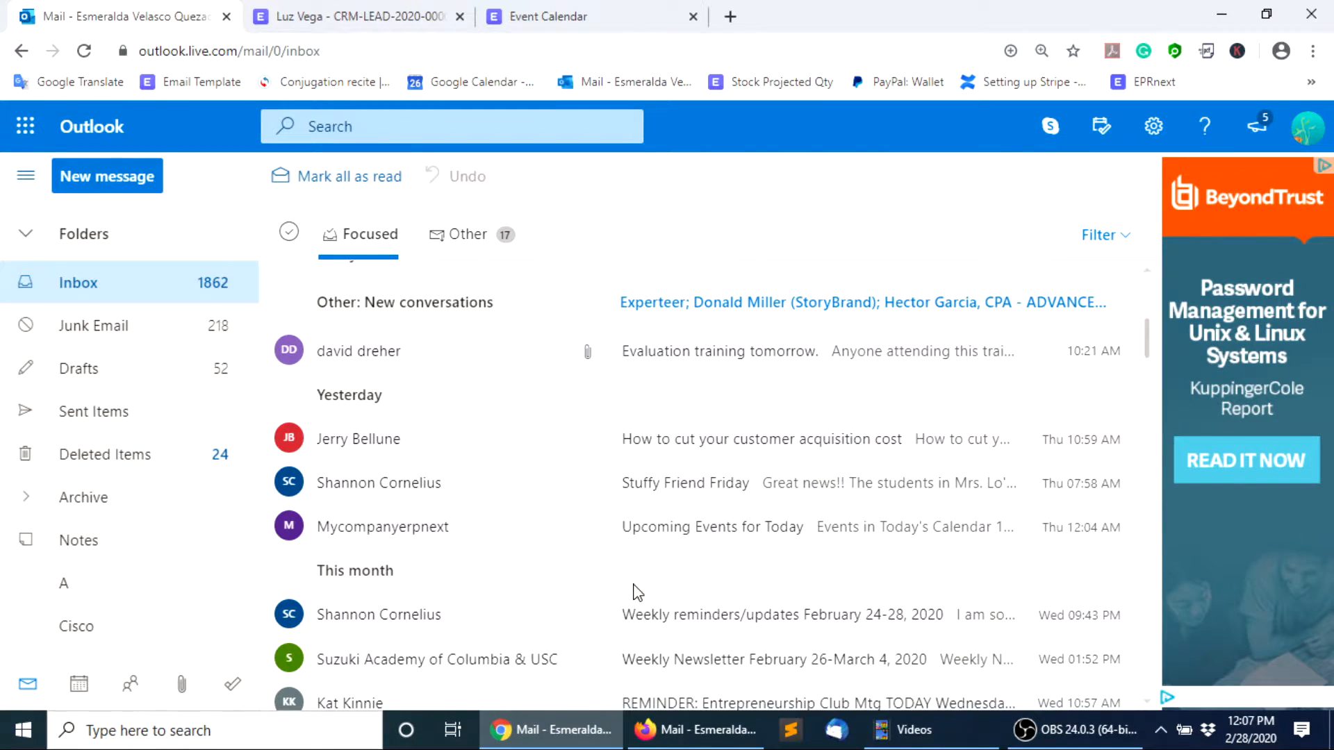
left_click(746, 536)
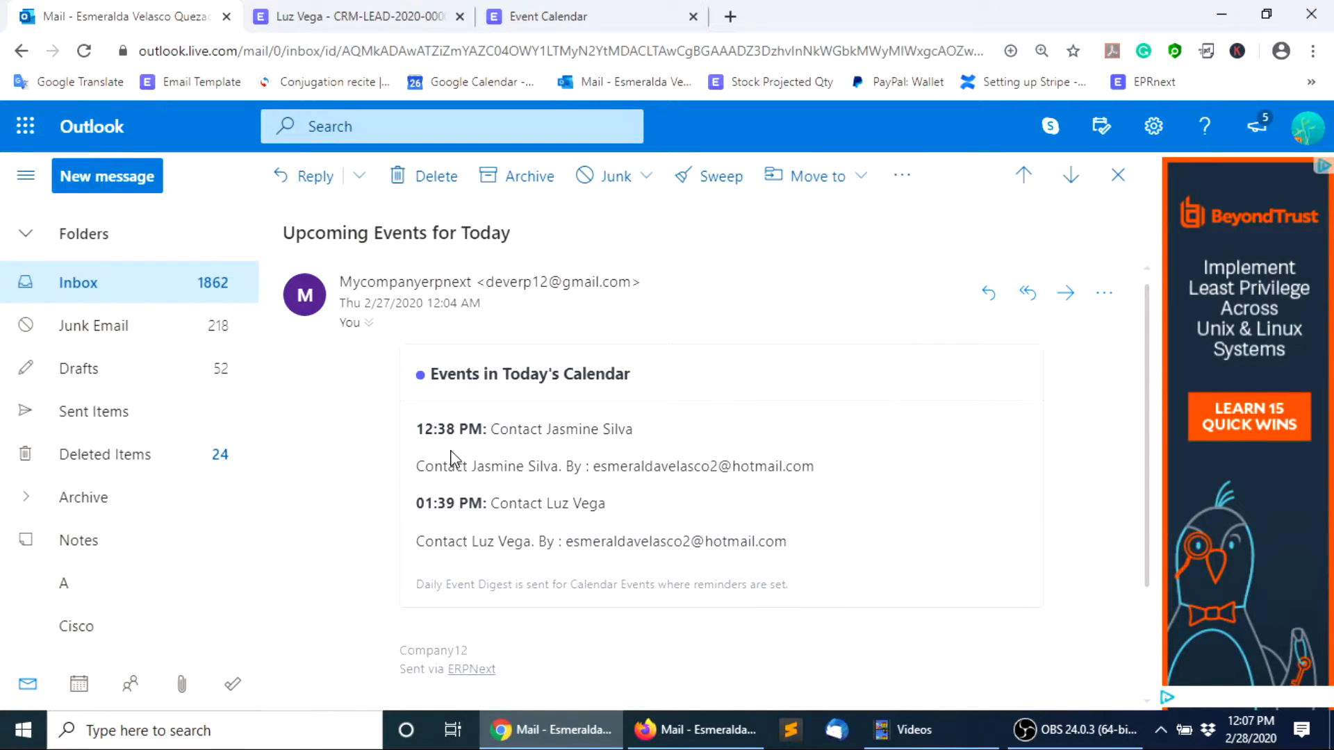
left_click(592, 10)
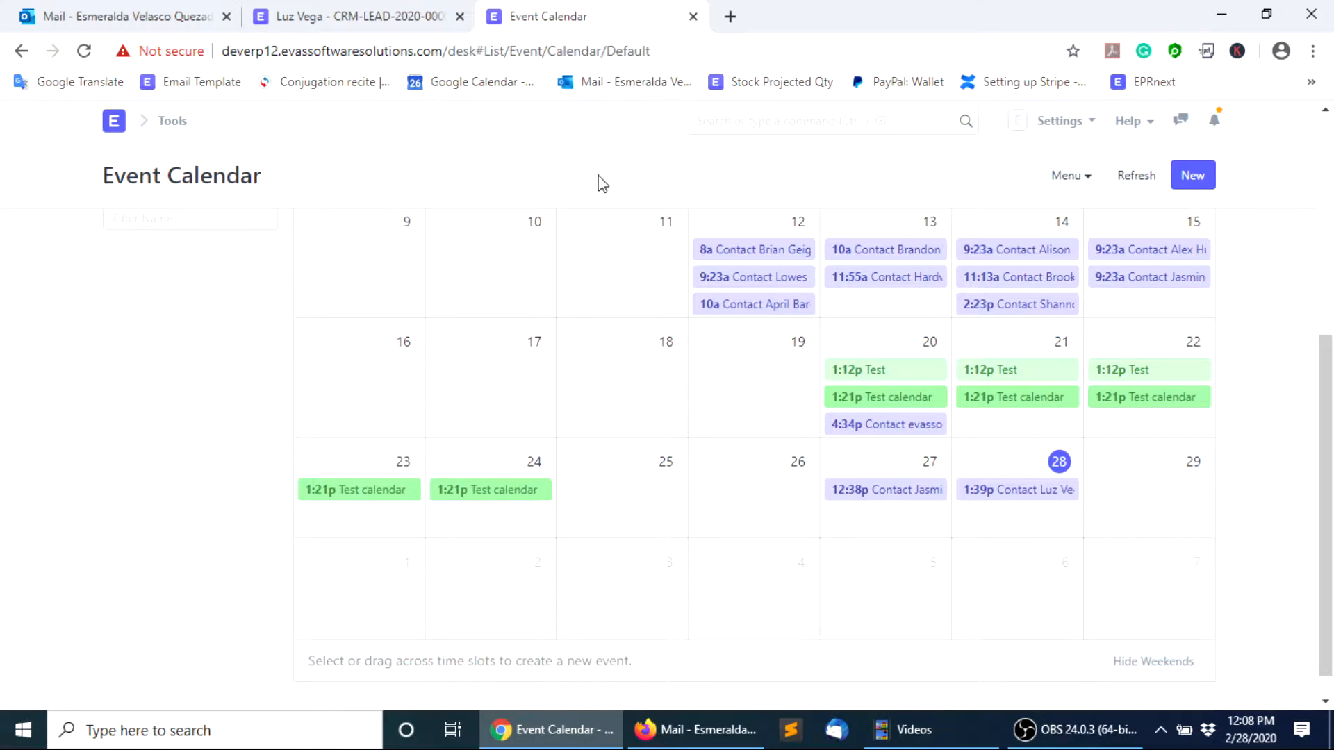
Return to the lead record, review and collapse its notes, and expand the address and contact details
left_click(358, 21)
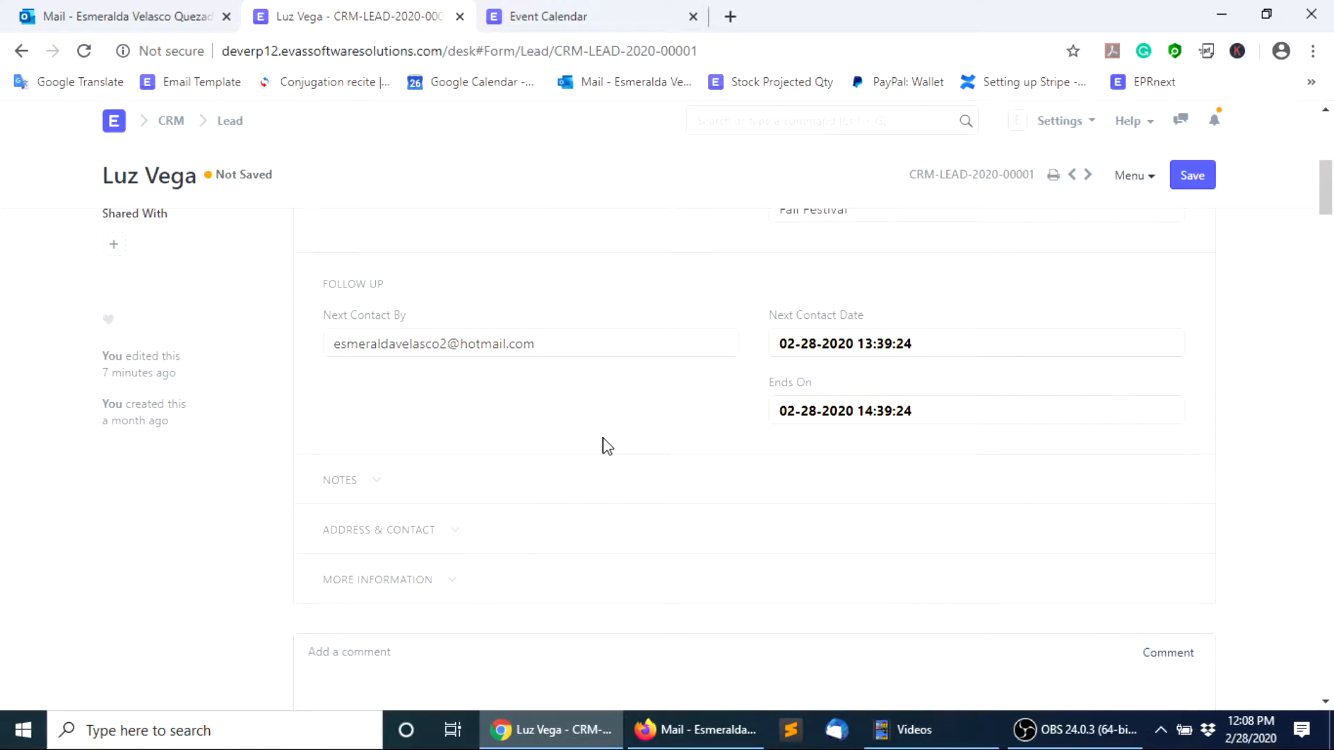
scroll(518, 435, "down", 3)
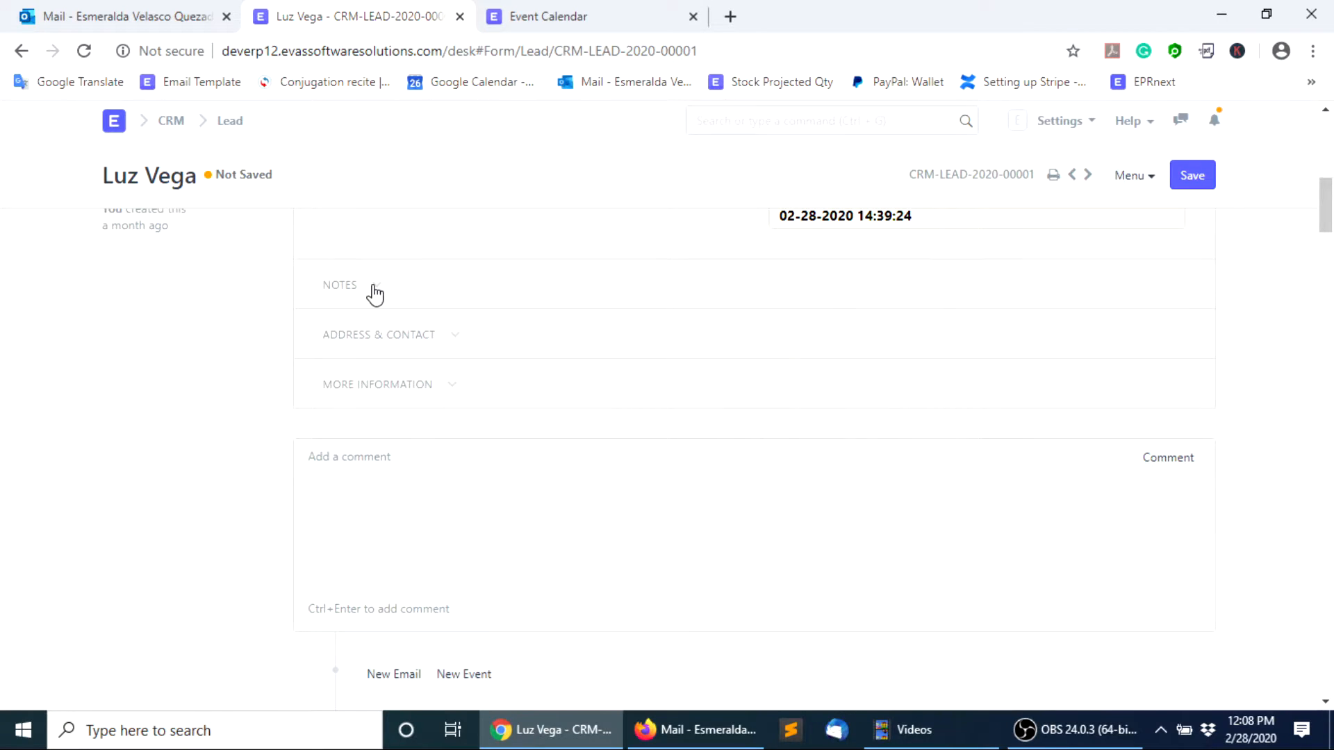
left_click(376, 292)
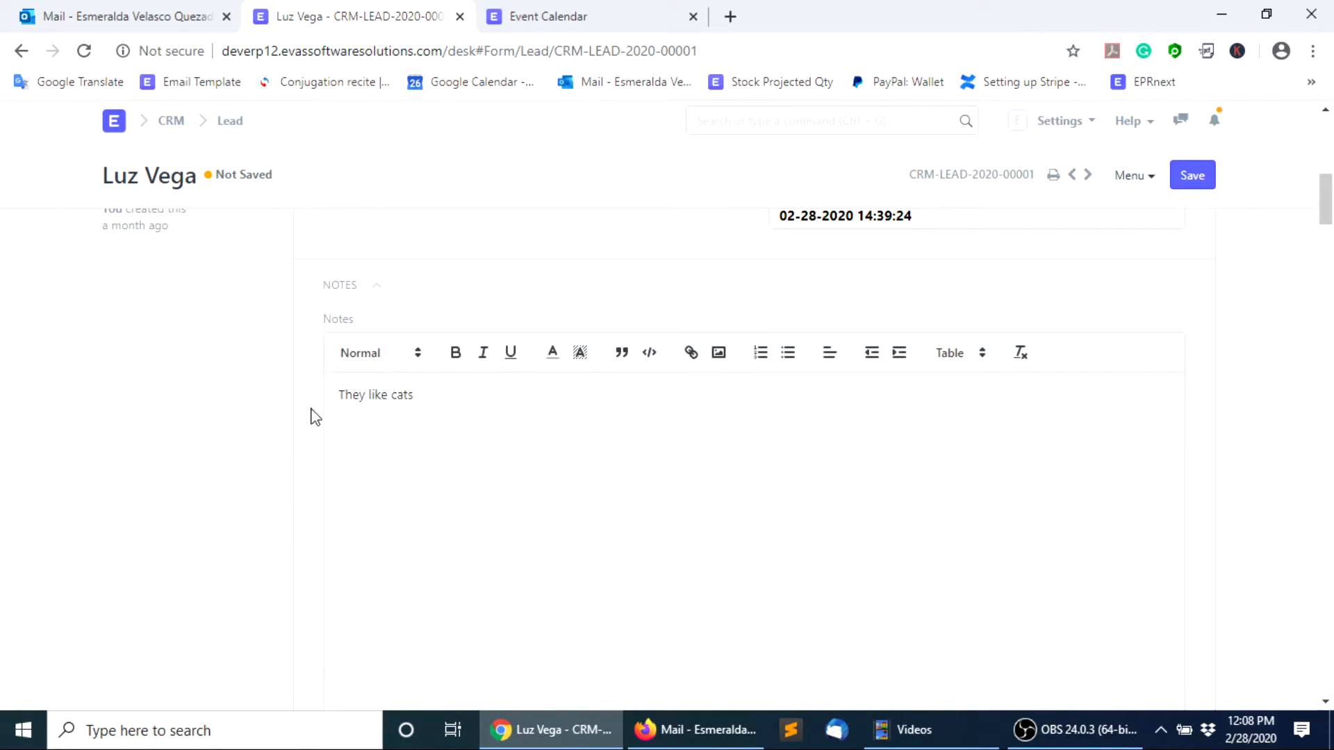
left_click(378, 295)
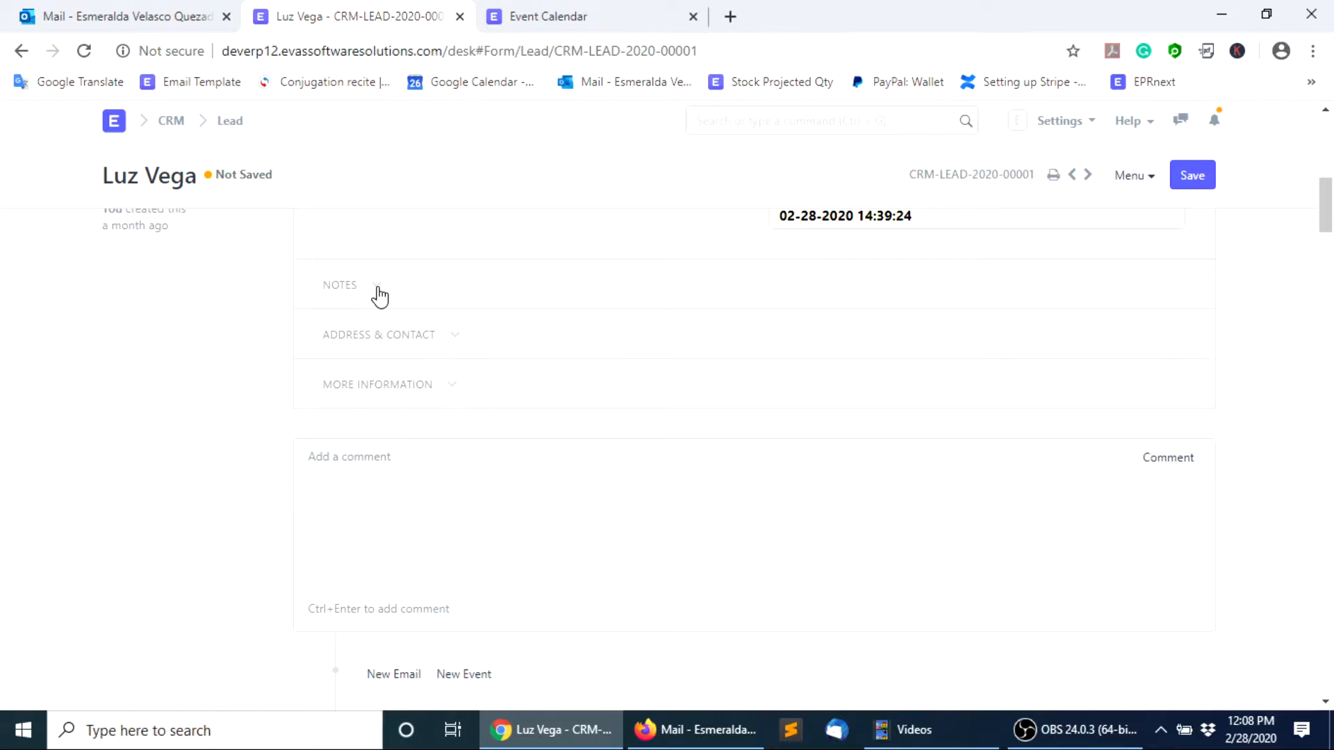
left_click(455, 341)
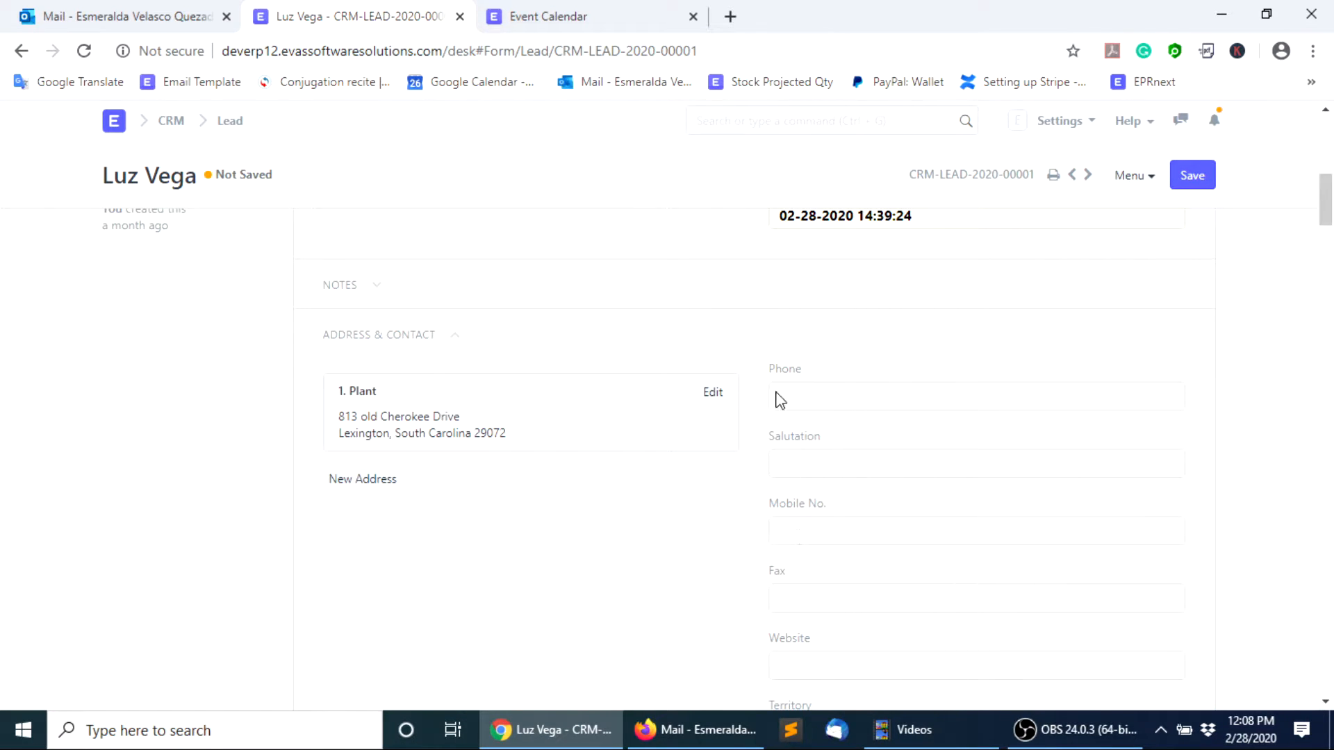
scroll(813, 605, "down", 1)
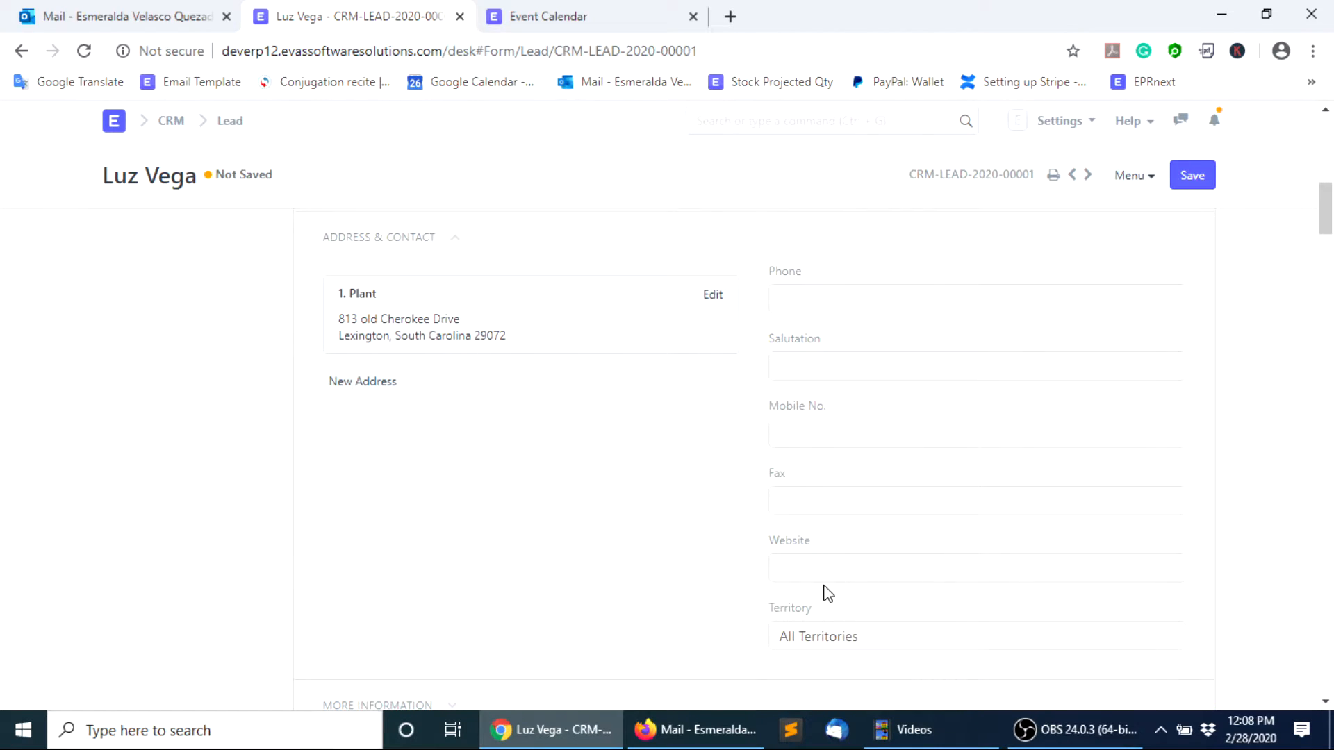
Set the lead type to Client in the lead's additional information, and check the available market segments
left_click(454, 243)
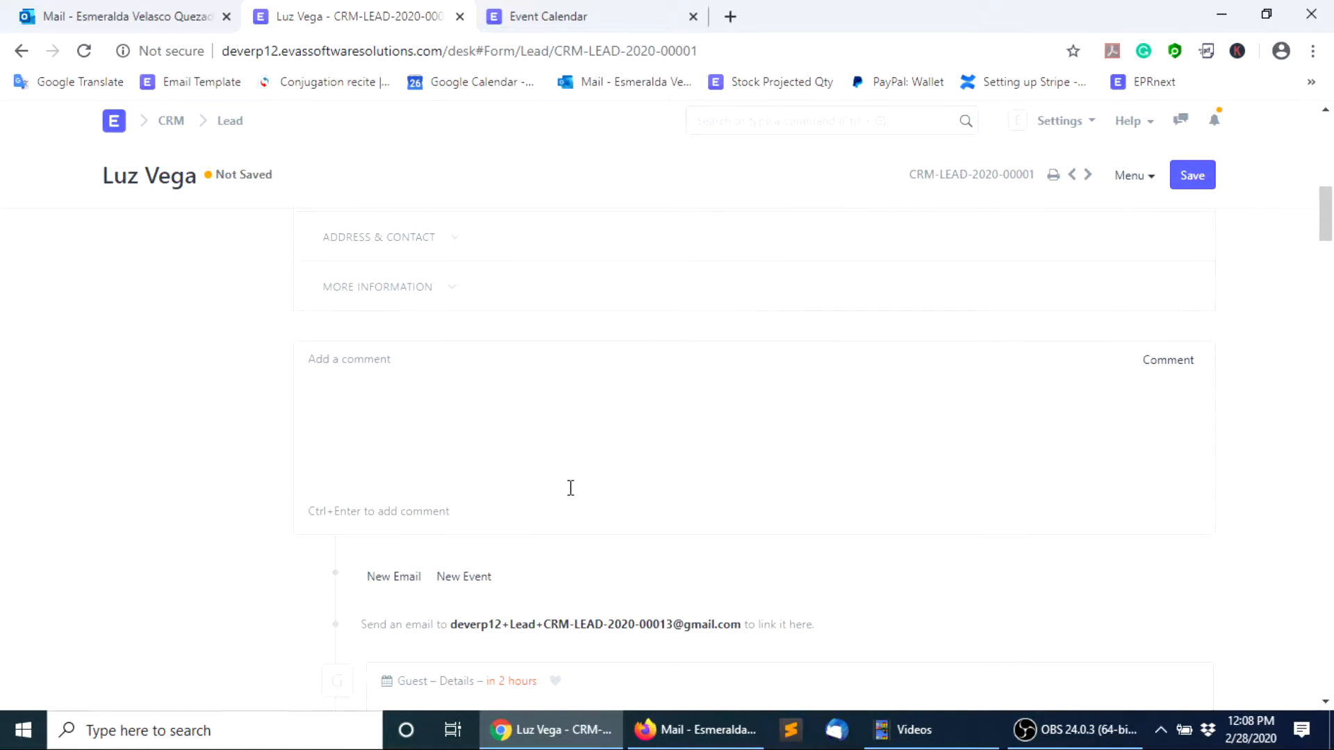
left_click(452, 293)
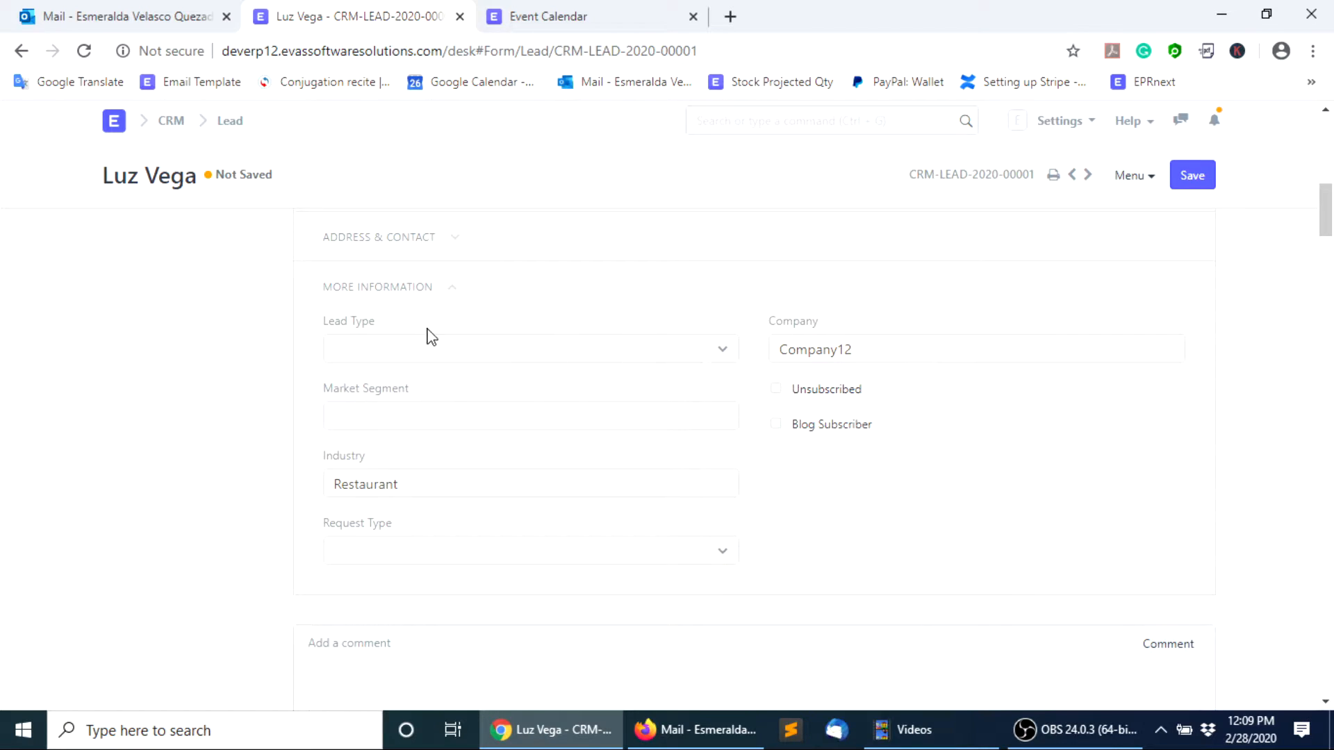
left_click(394, 351)
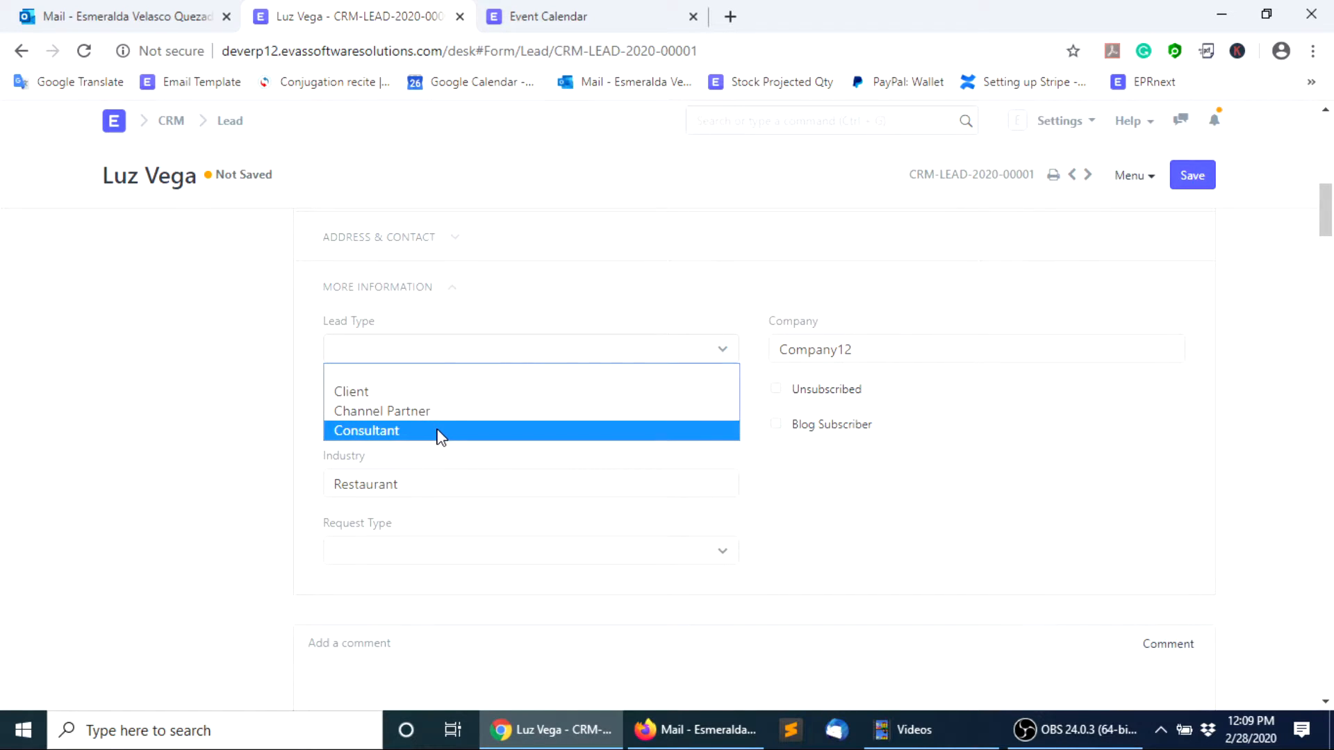
left_click(432, 391)
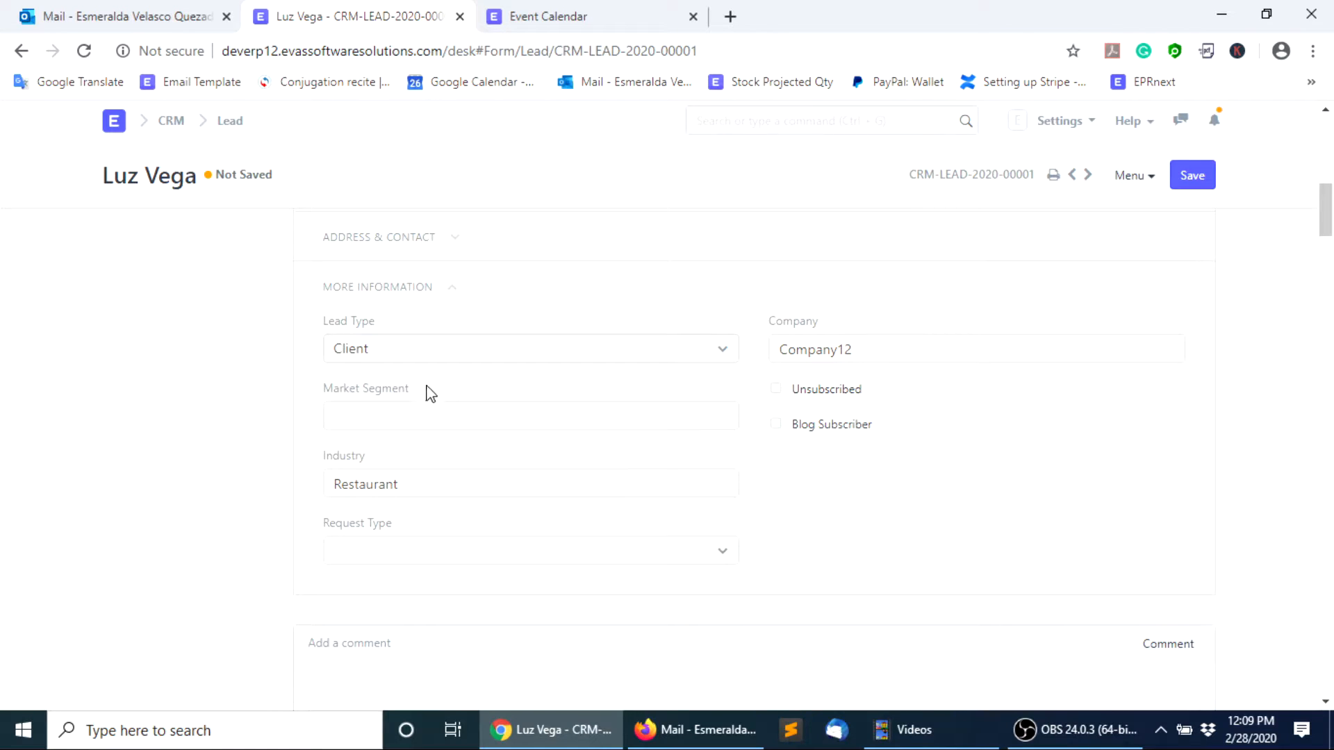
left_click(381, 357)
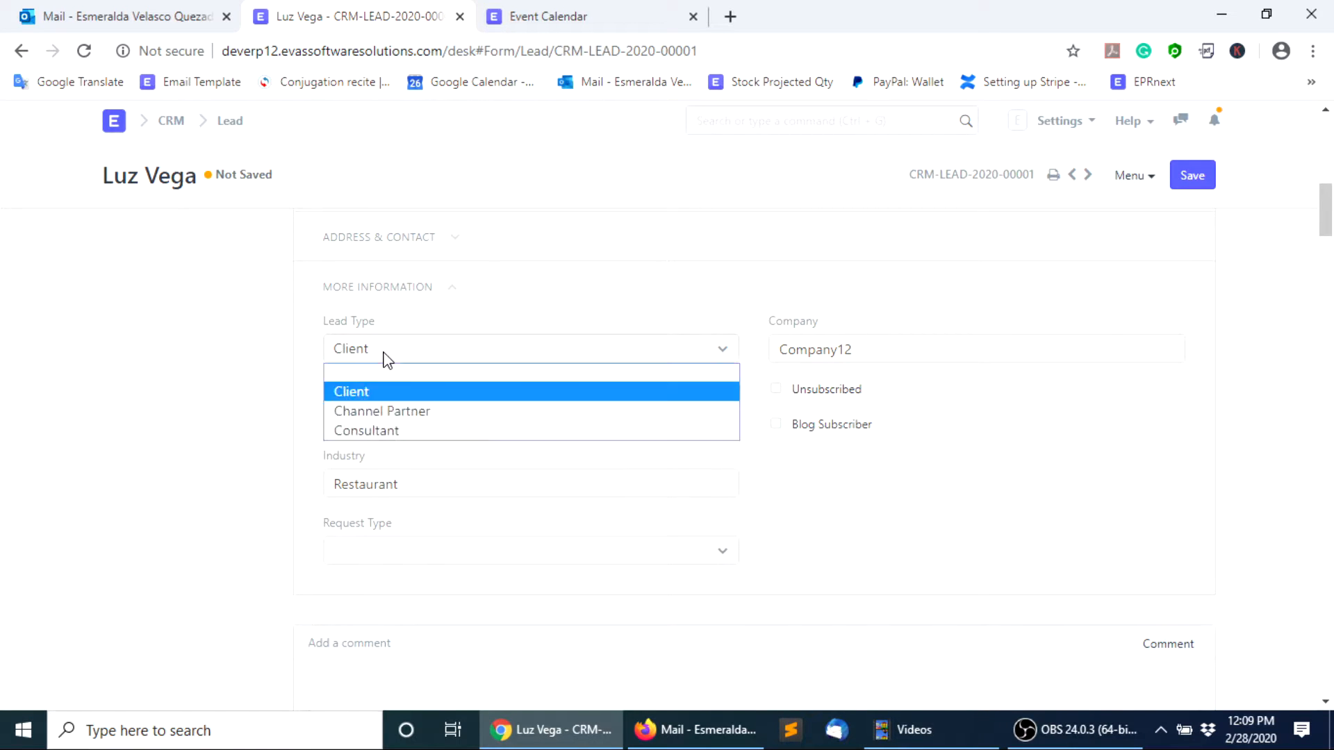
left_click(478, 392)
left_click(408, 415)
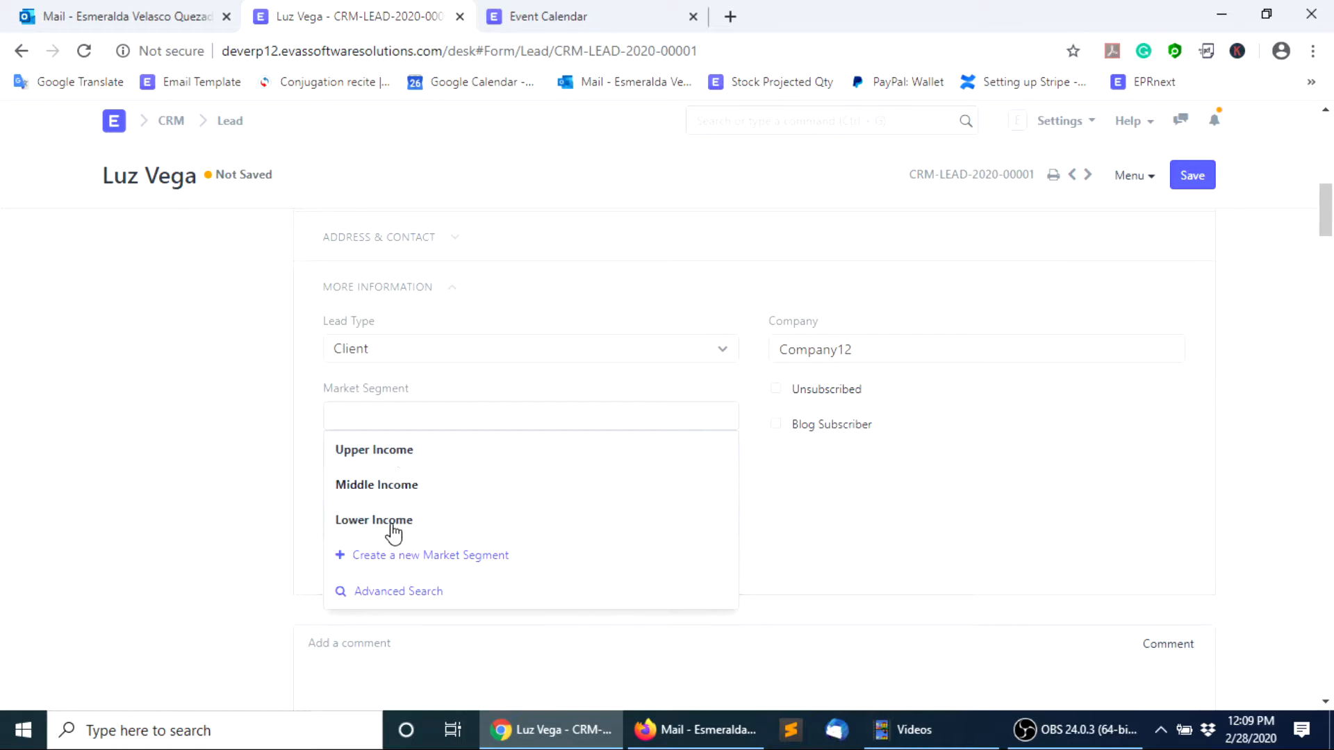
left_click(847, 512)
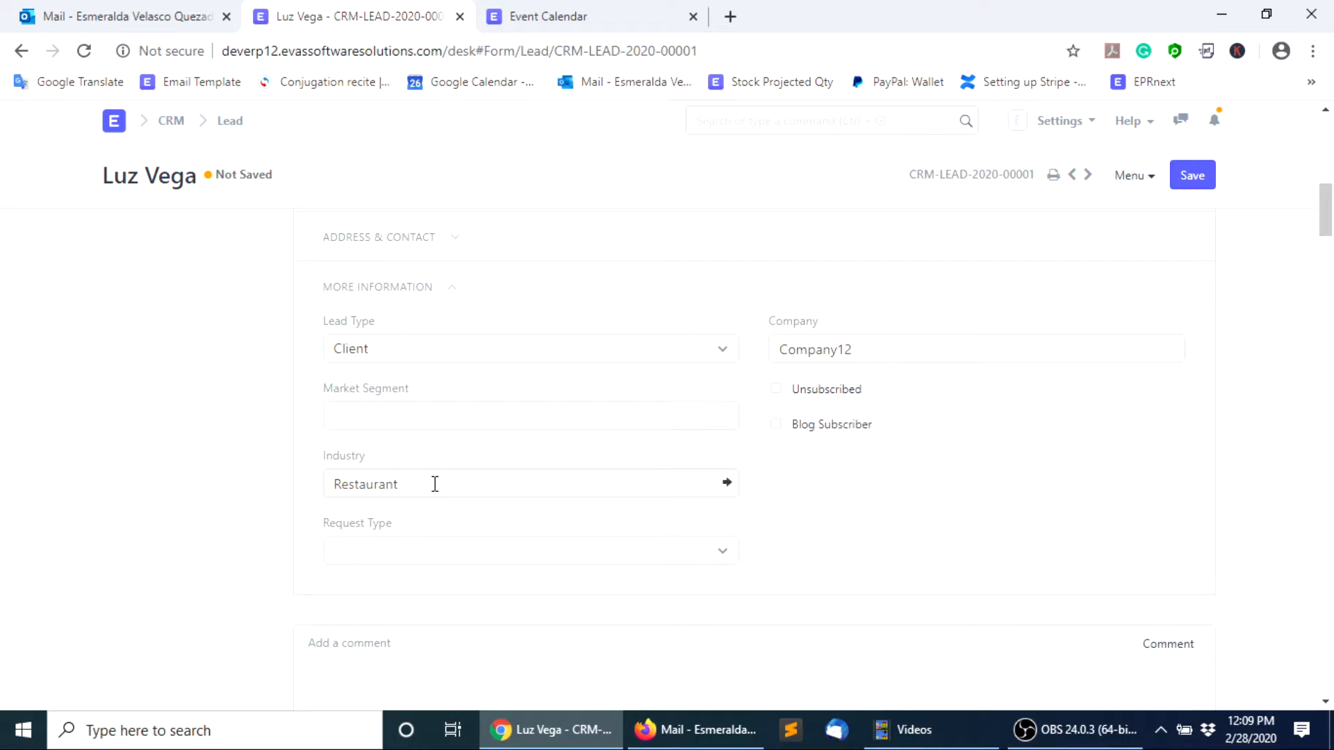
Clear the lead's industry, look through the full list of industries and reselect Restaurant
key("BackSpace")
key("BackSpace")
key("BackSpace")
key("BackSpace")
key("BackSpace")
key("BackSpace")
key("BackSpace")
key("BackSpace")
key("BackSpace")
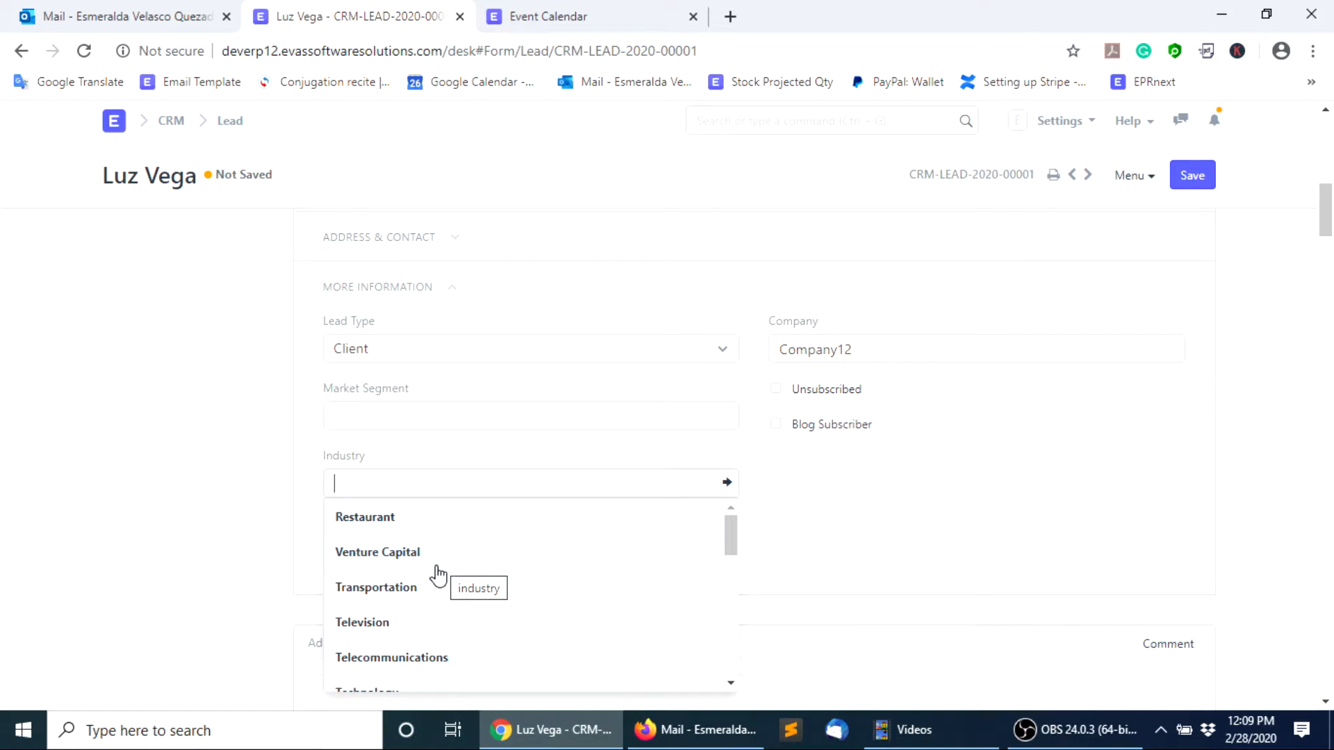
scroll(438, 576, "down", 1)
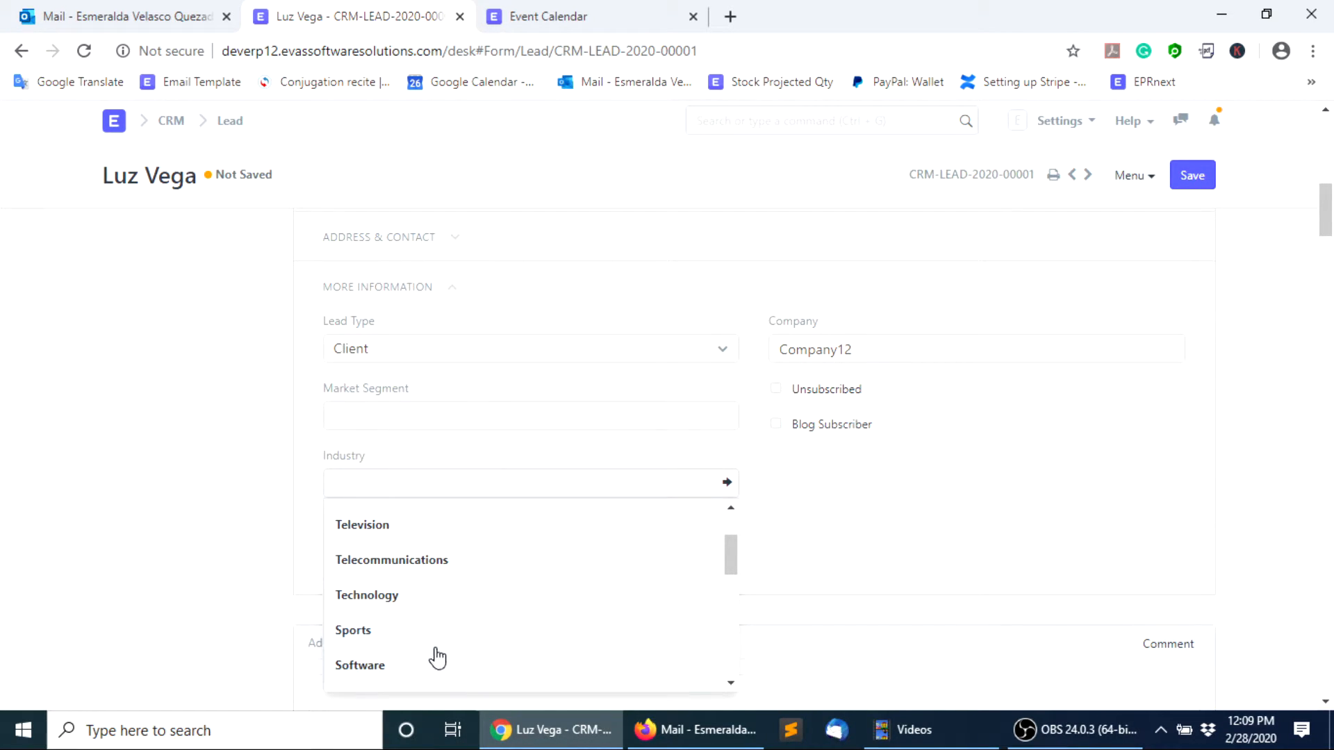
scroll(427, 658, "down", 1)
scroll(427, 658, "down", 1)
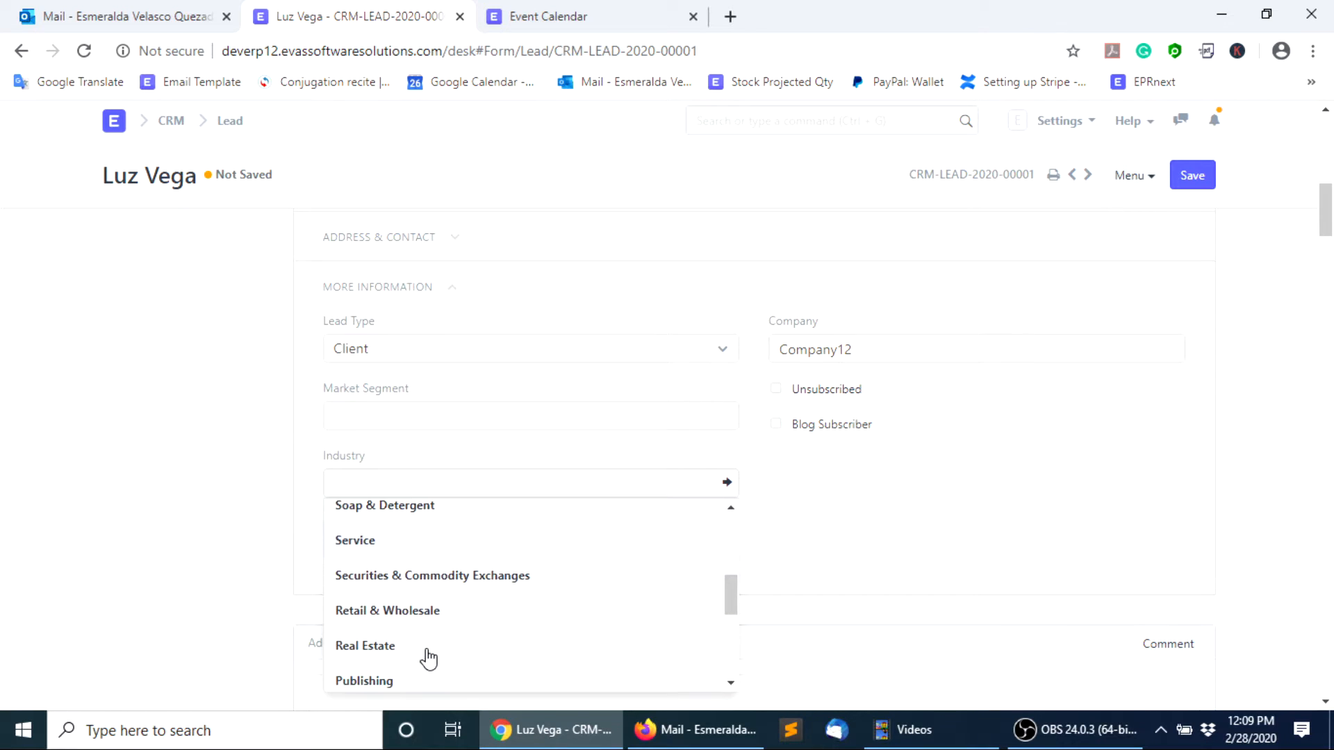
scroll(430, 653, "down", 1)
scroll(431, 650, "down", 2)
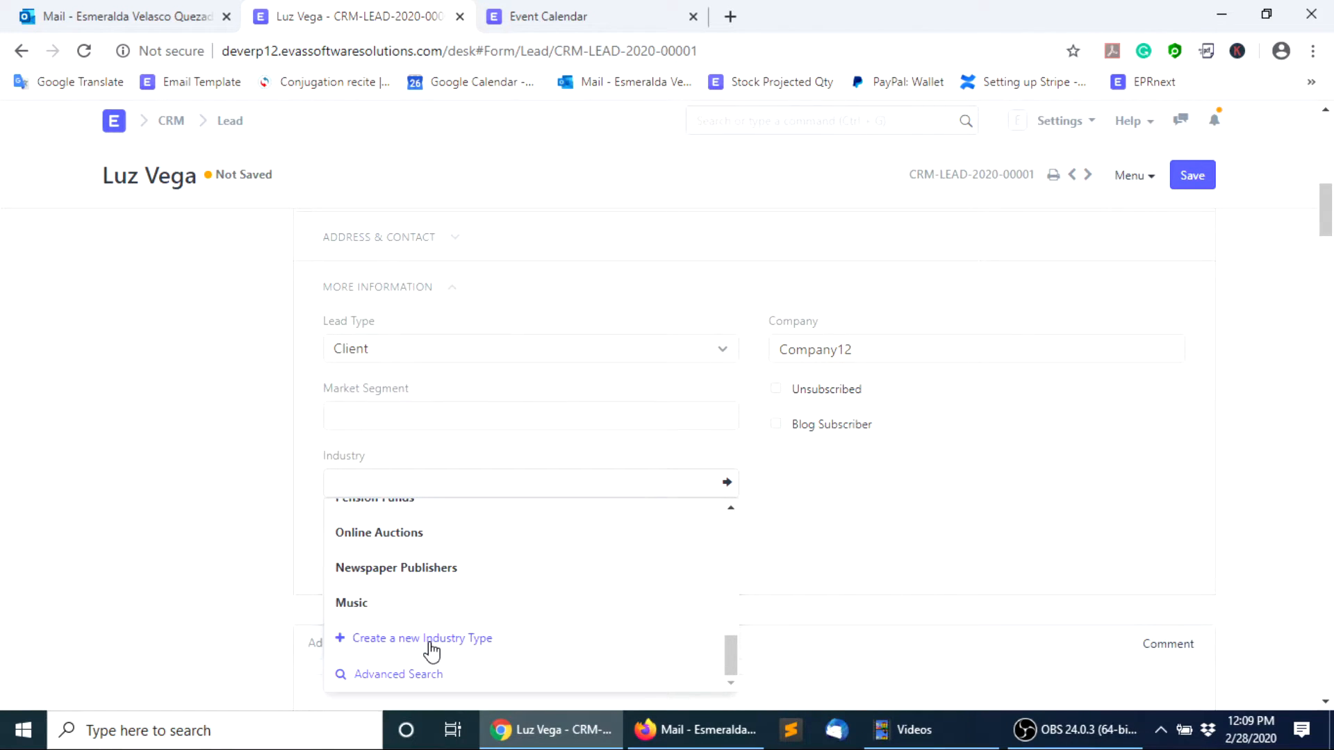
scroll(445, 608, "up", 2)
scroll(455, 601, "up", 3)
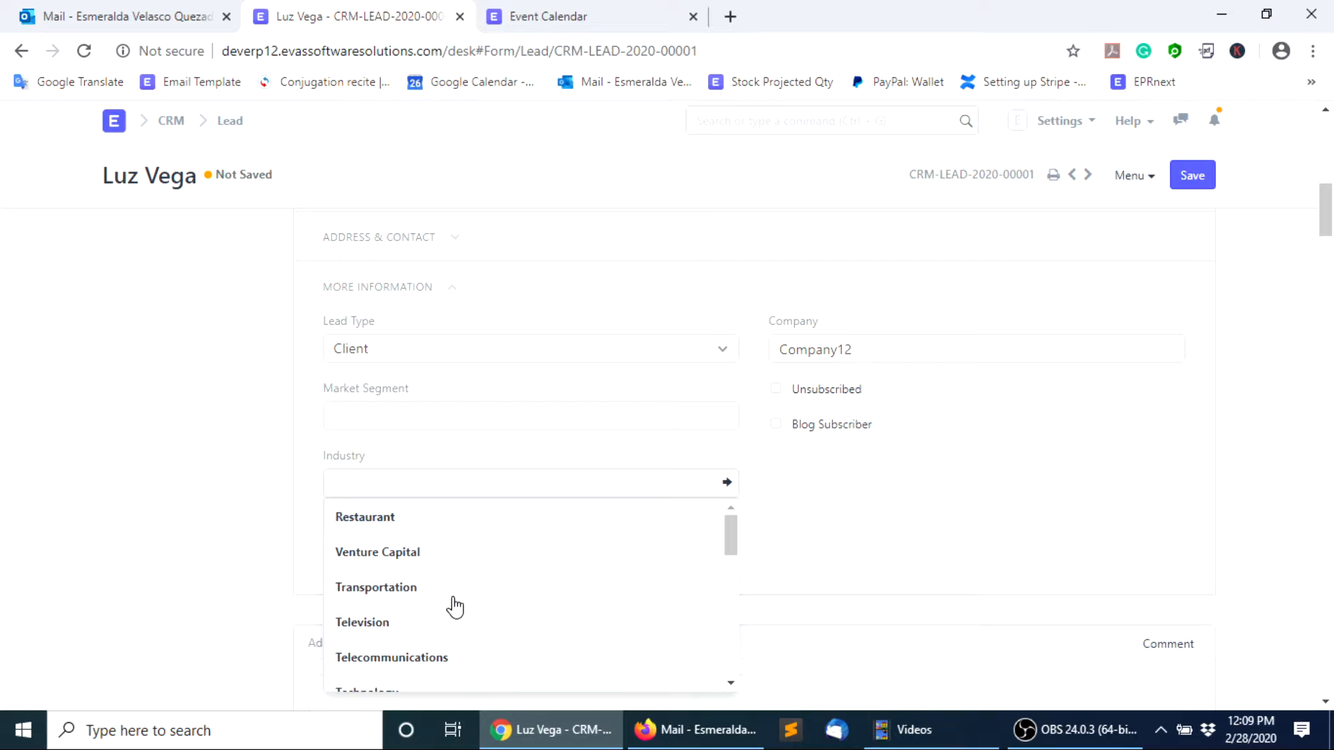
left_click(388, 521)
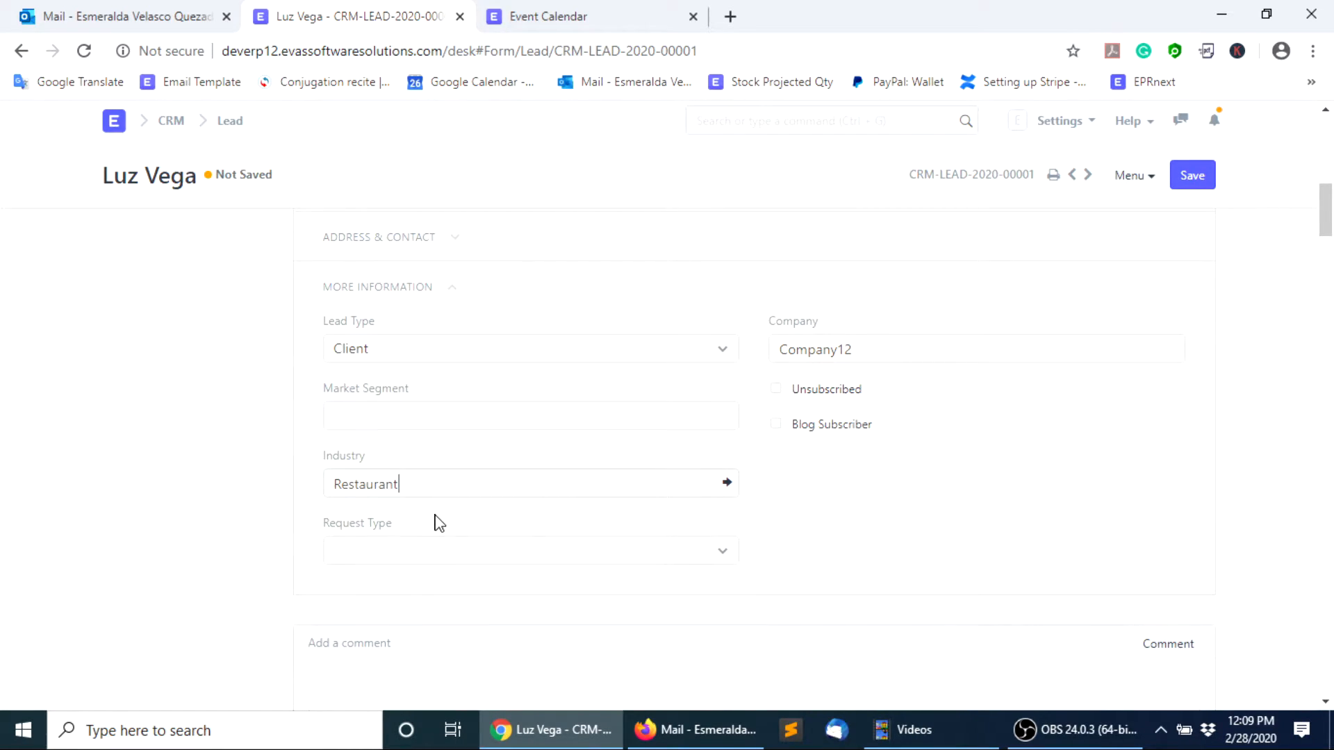
Review the available request types for the lead without choosing one
left_click(390, 554)
left_click(393, 554)
left_click(373, 560)
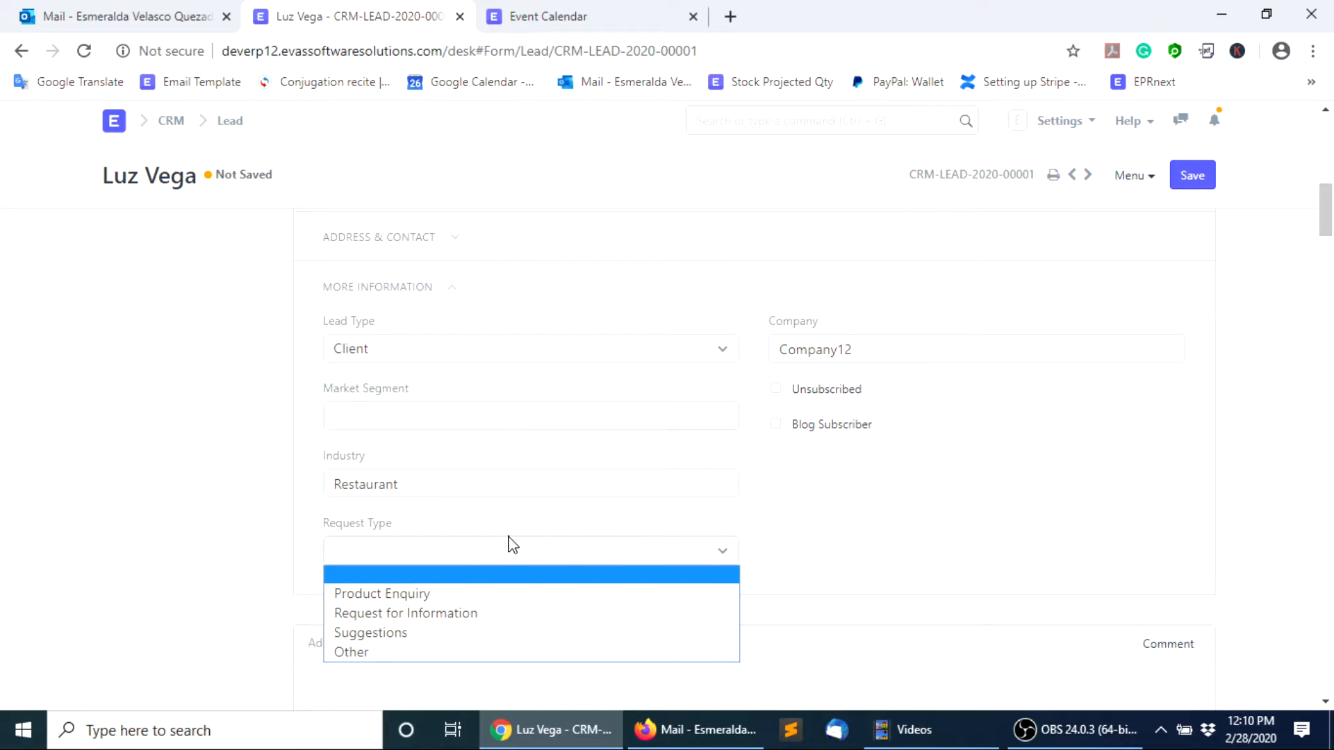
left_click(484, 558)
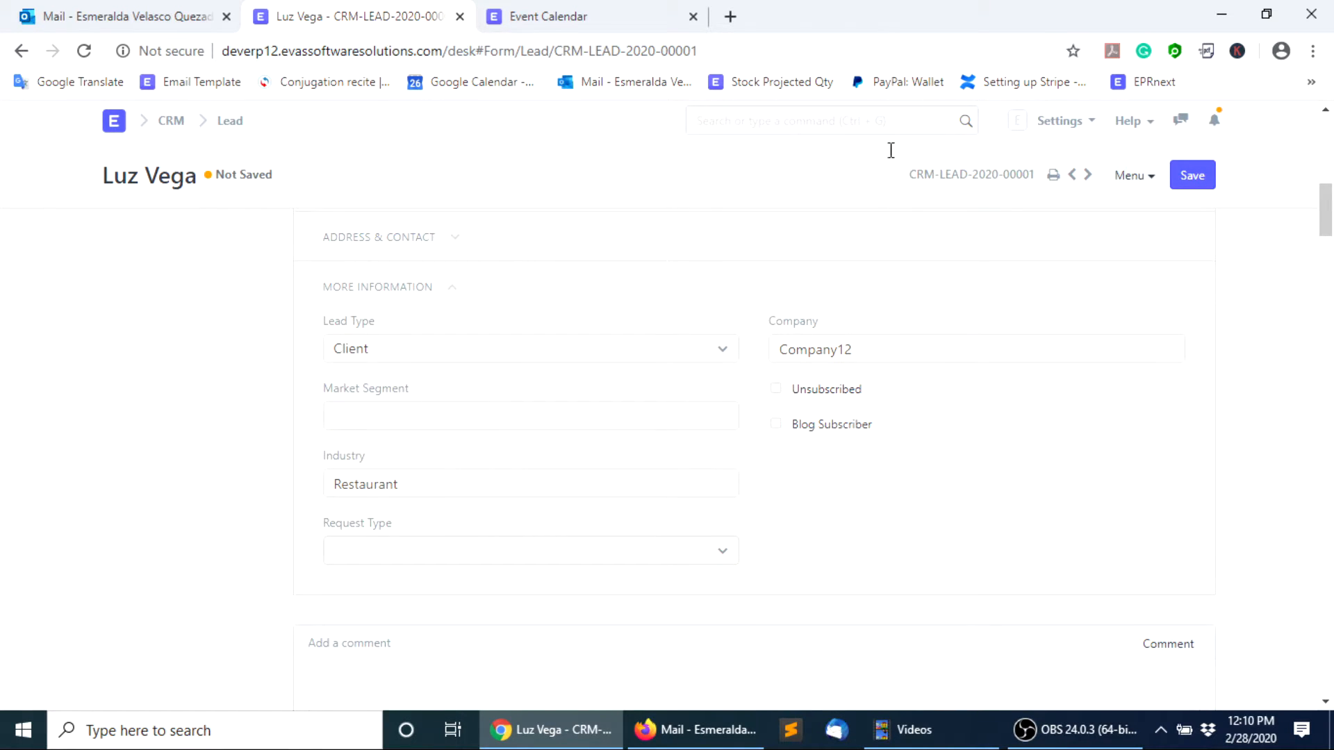
Save the lead record and look over its campaign and follow-up details
scroll(994, 361, "up", 10)
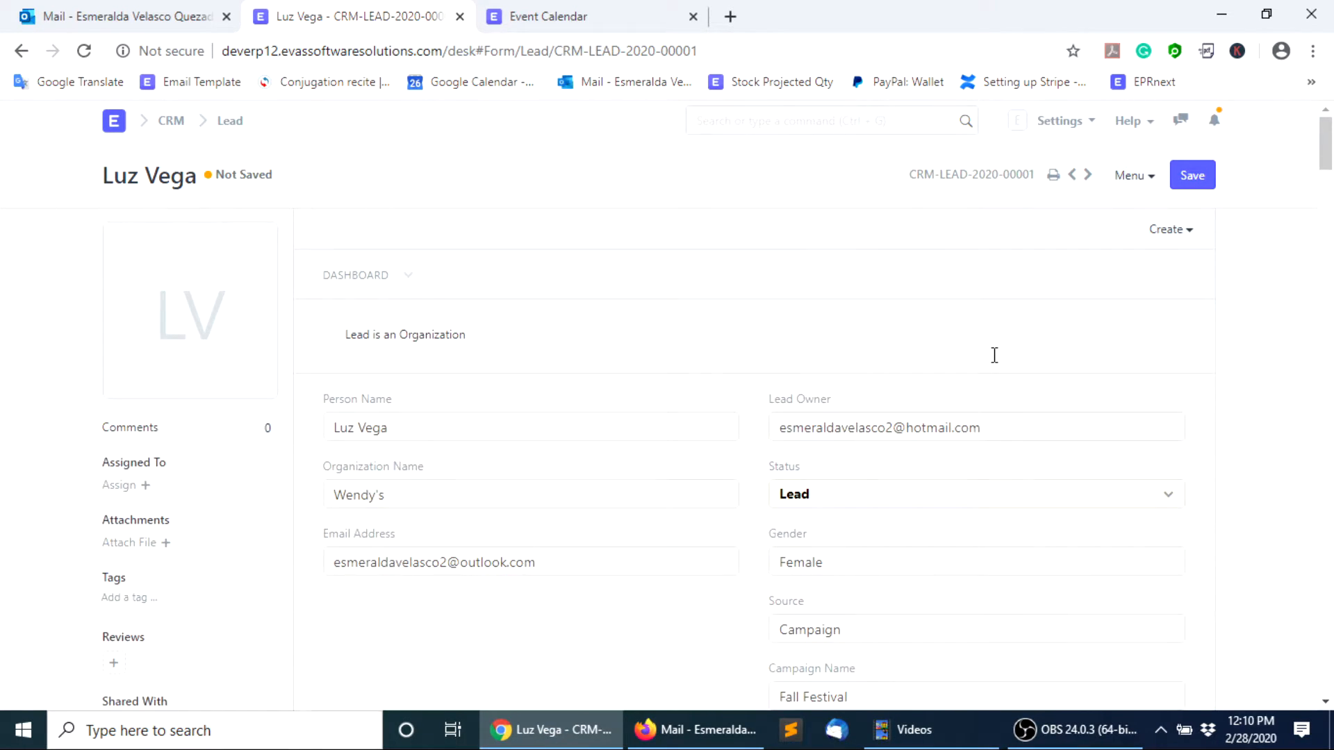
left_click(1185, 175)
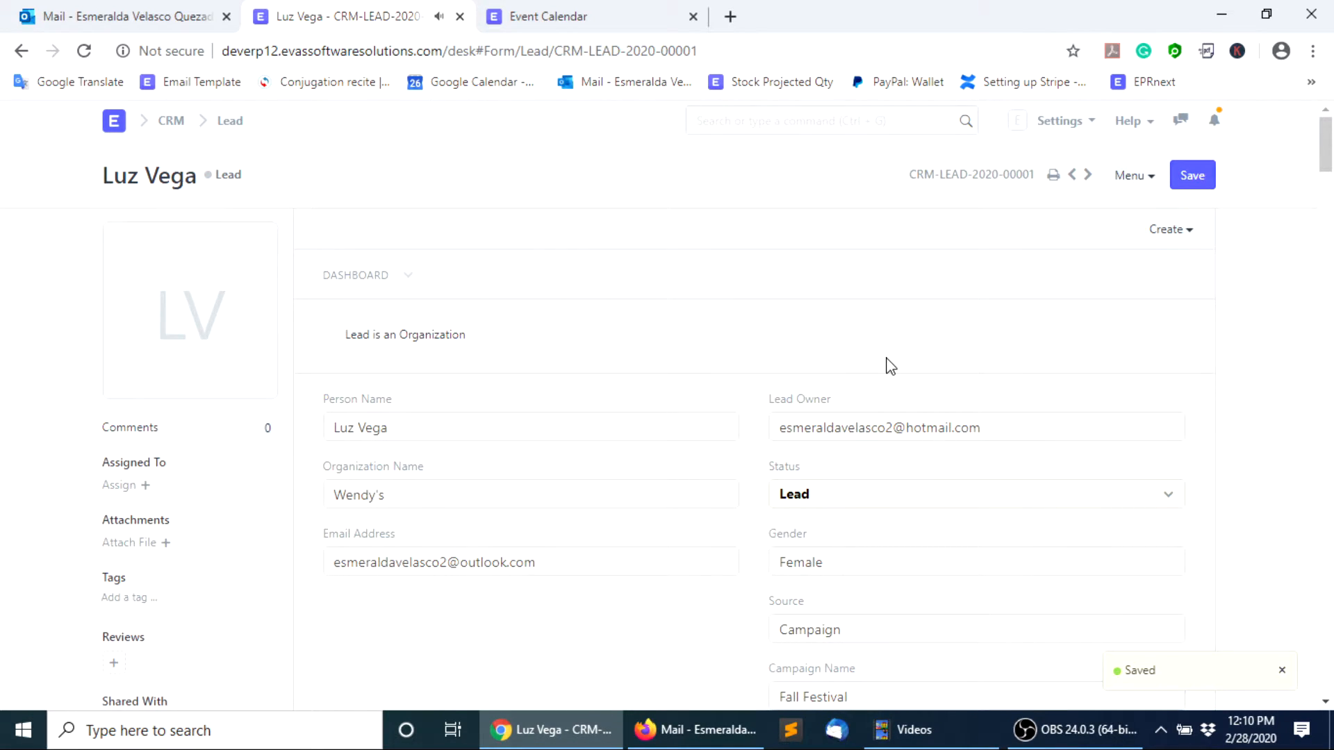
scroll(604, 487, "down", 10)
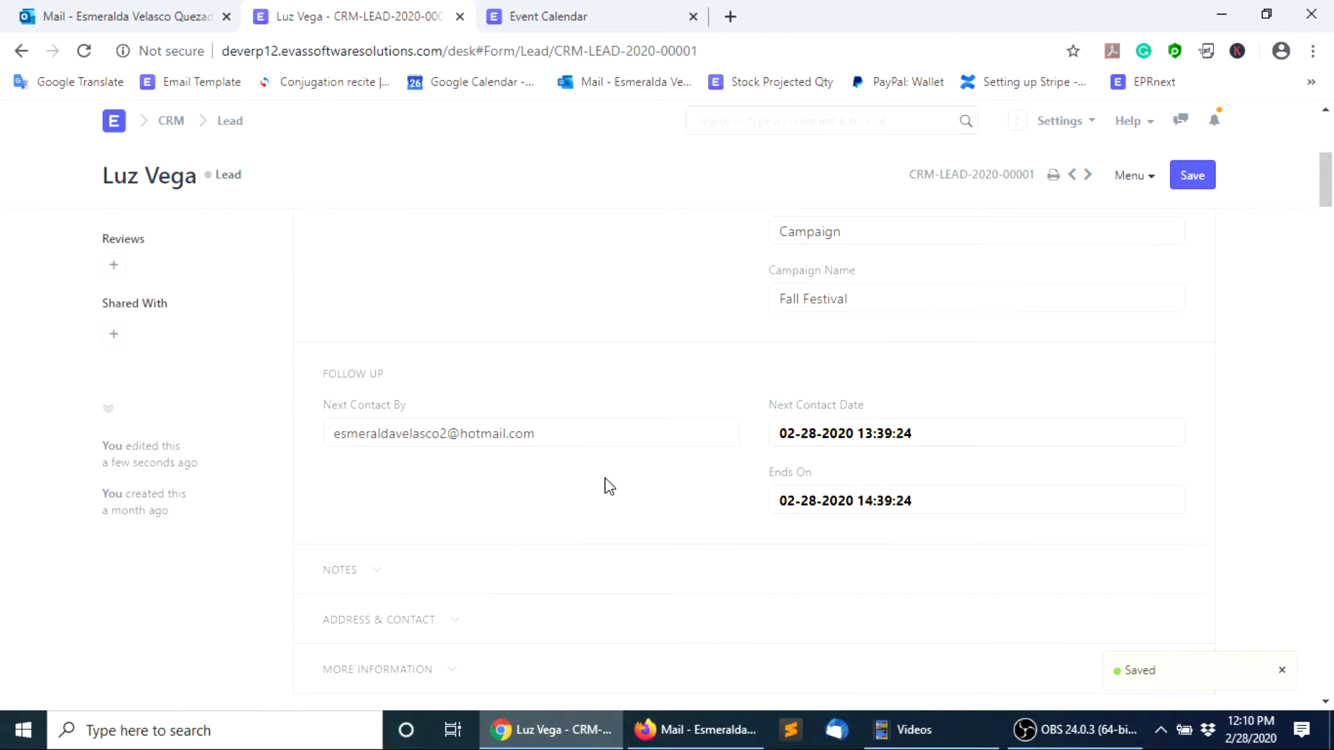
scroll(608, 483, "down", 2)
scroll(607, 478, "up", 7)
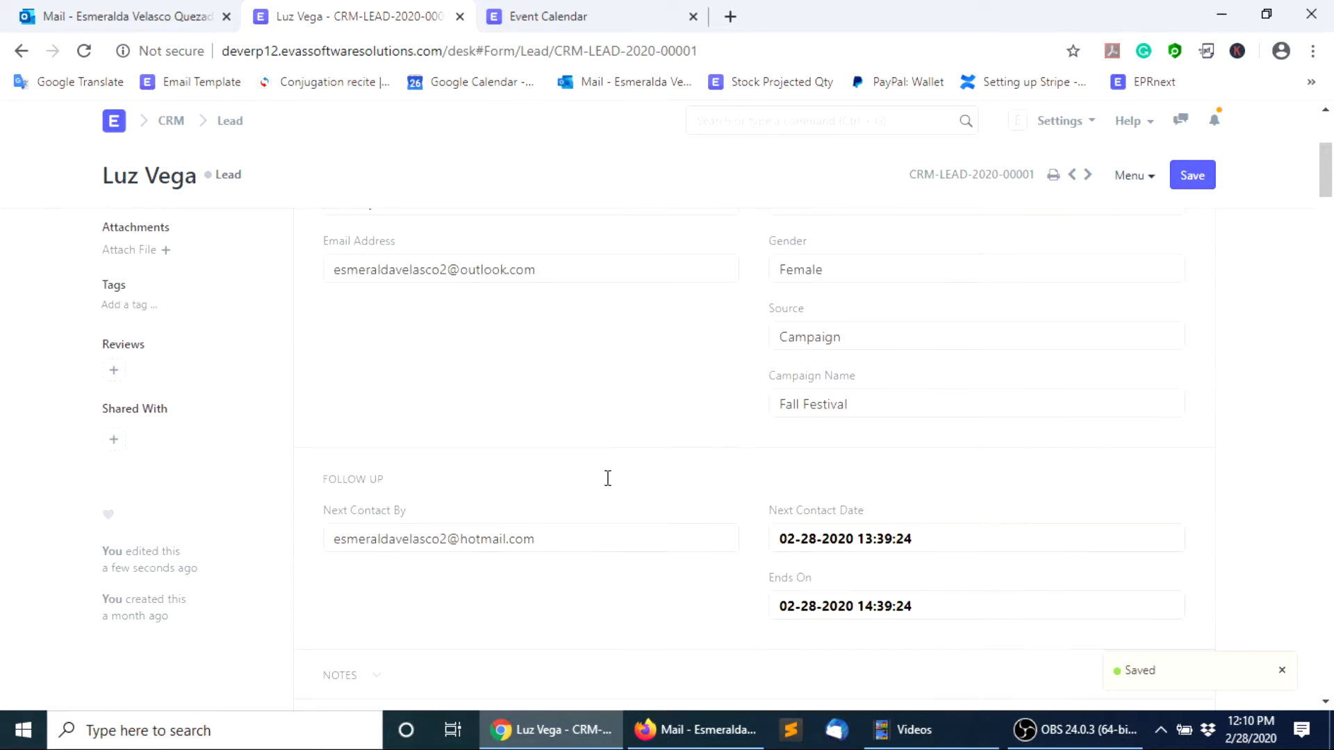
scroll(612, 486, "up", 5)
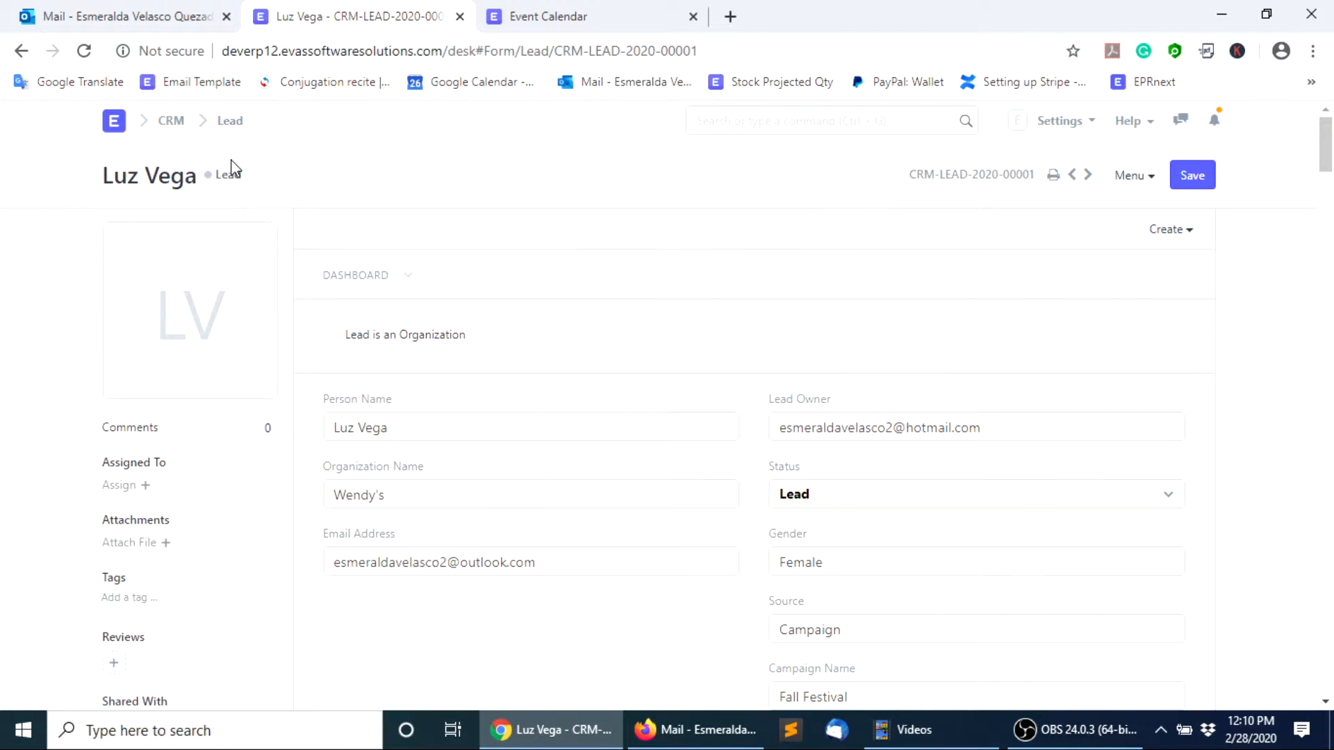
Open the Lowes Food lead from the lead list and examine its address and linked contacts
left_click(233, 122)
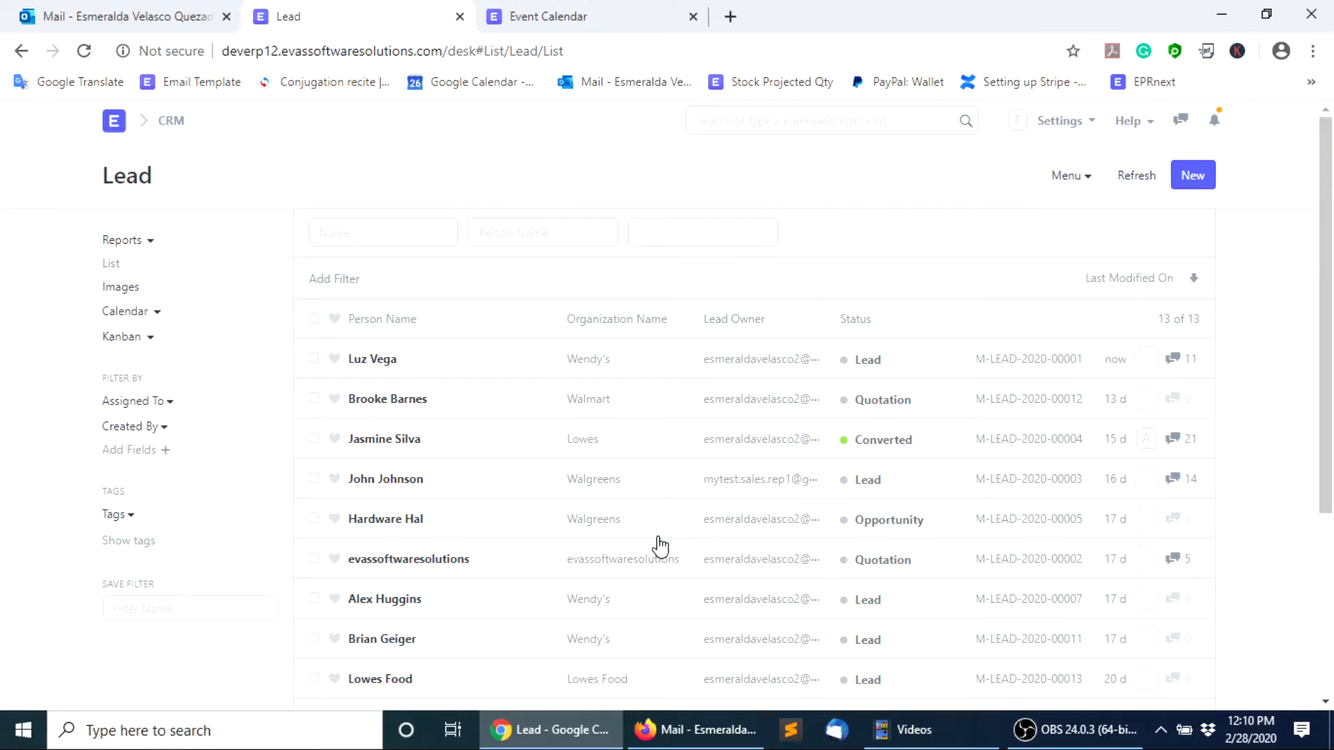
scroll(636, 629, "down", 2)
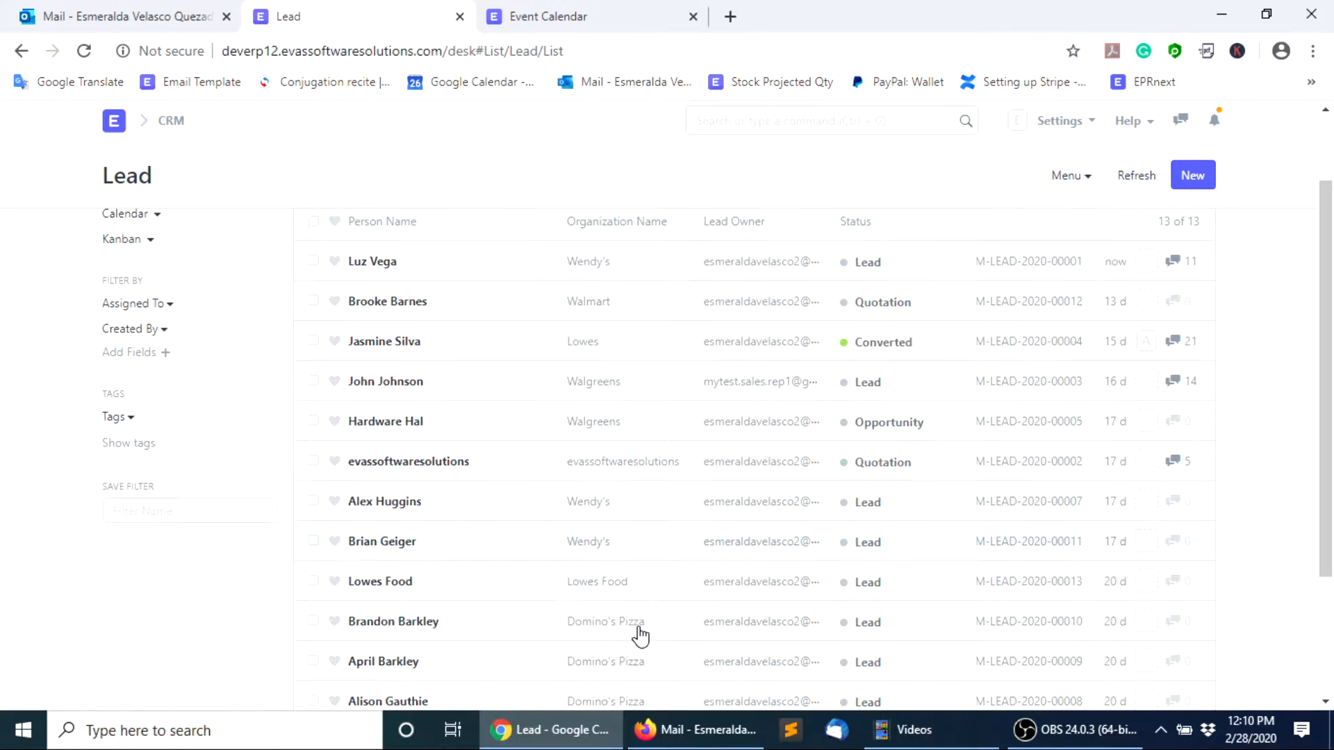
left_click(392, 585)
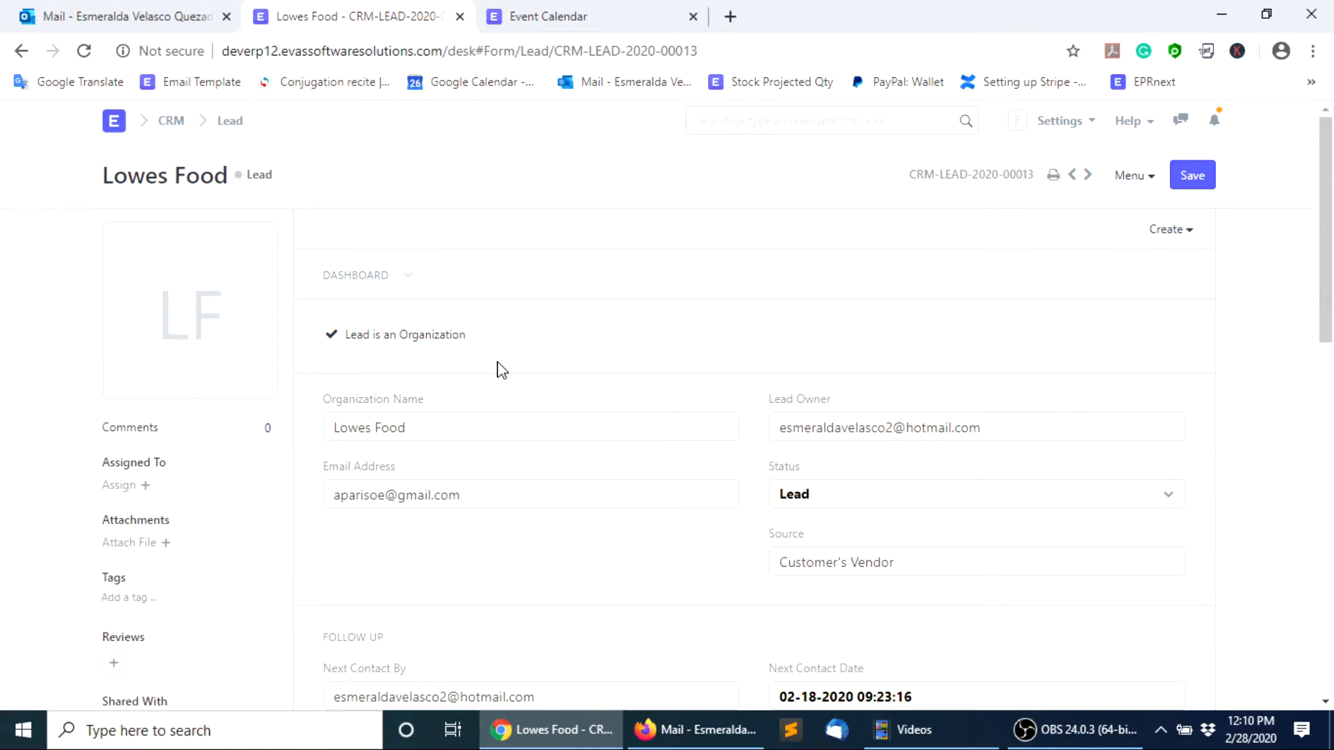
scroll(711, 526, "down", 7)
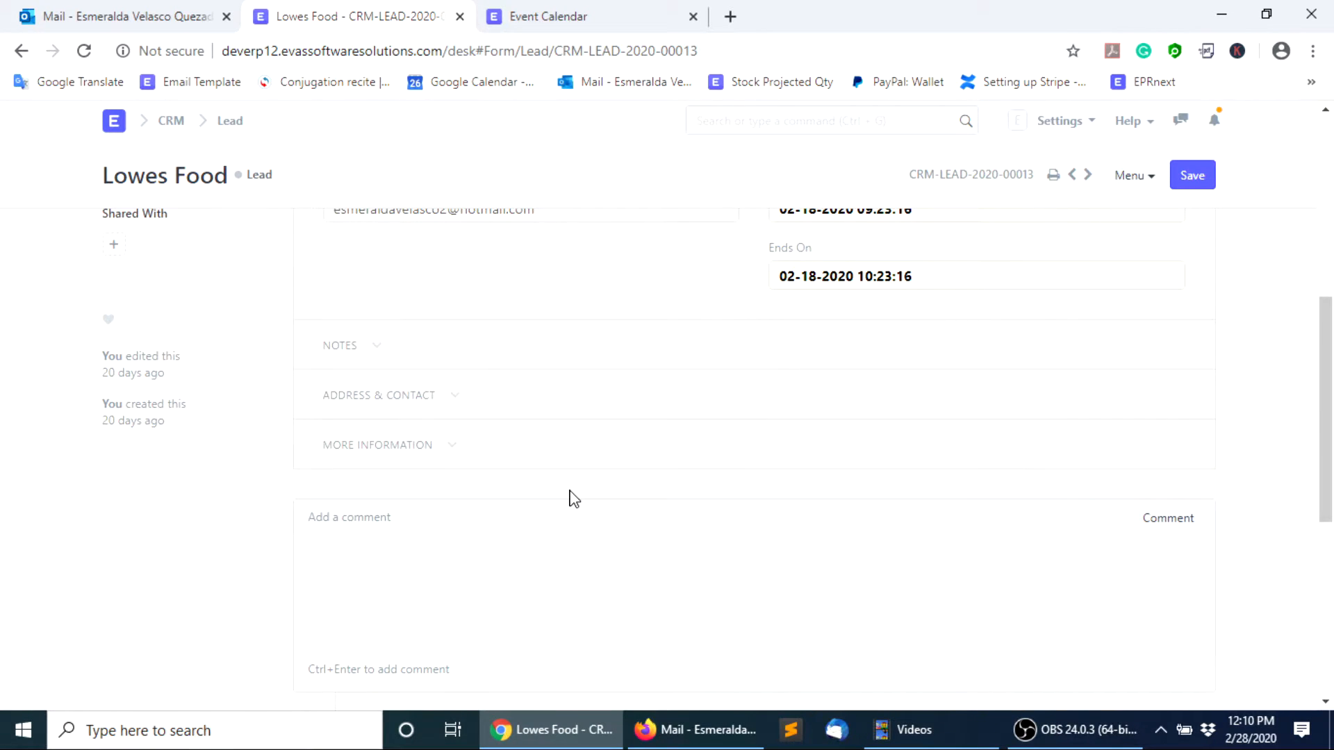
left_click(457, 403)
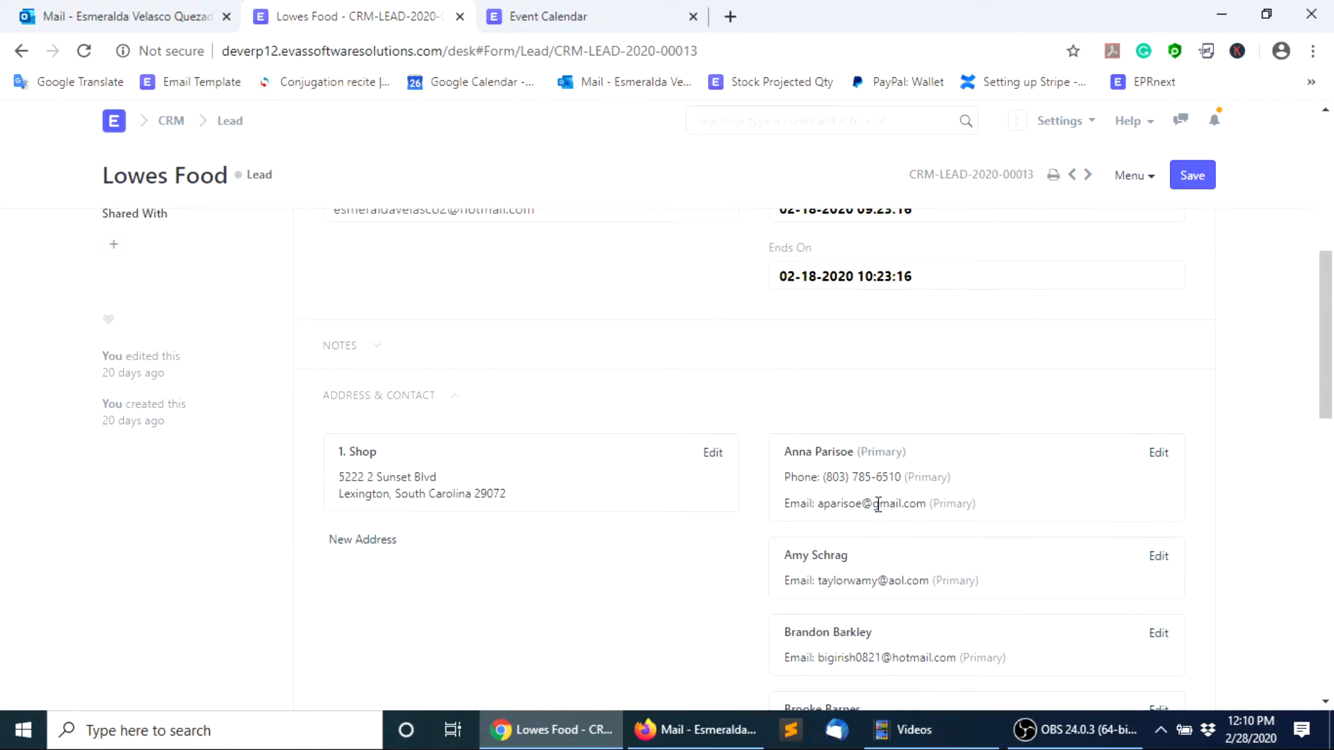
scroll(898, 529, "down", 1)
scroll(893, 549, "down", 2)
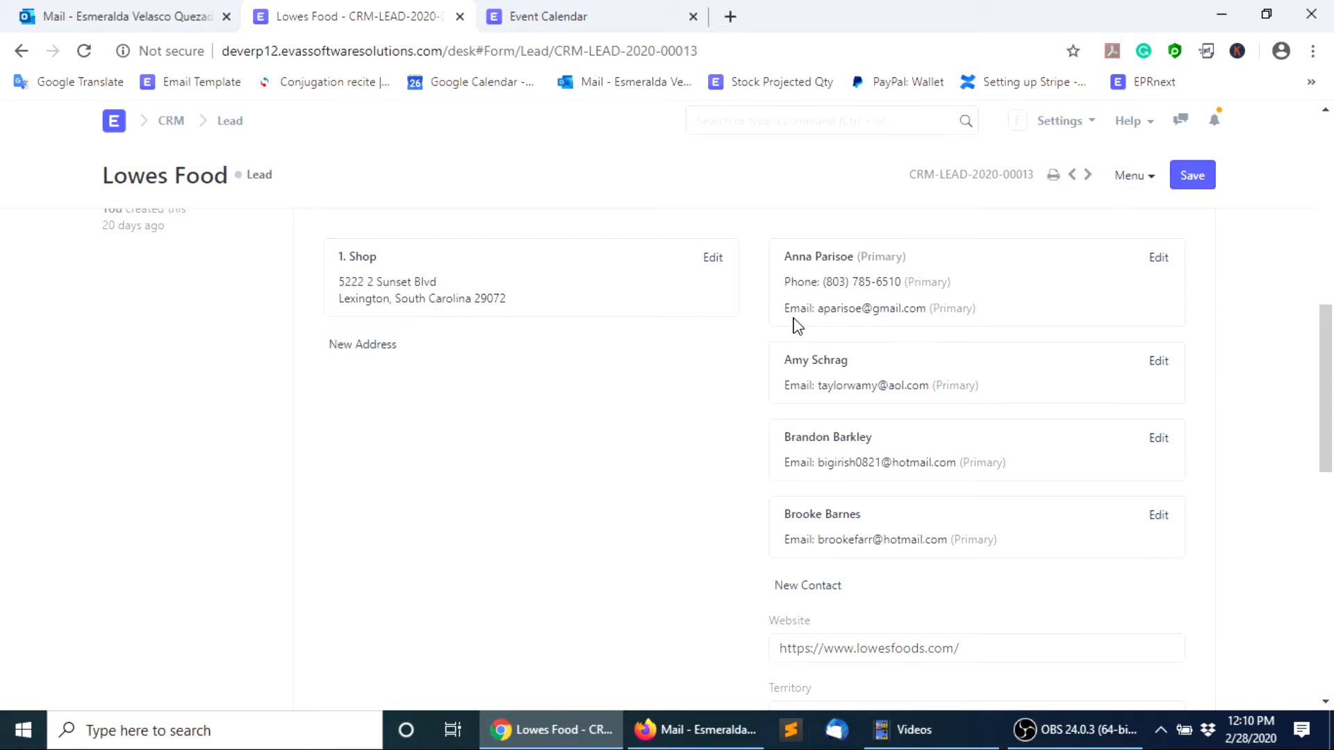
scroll(897, 531, "up", 10)
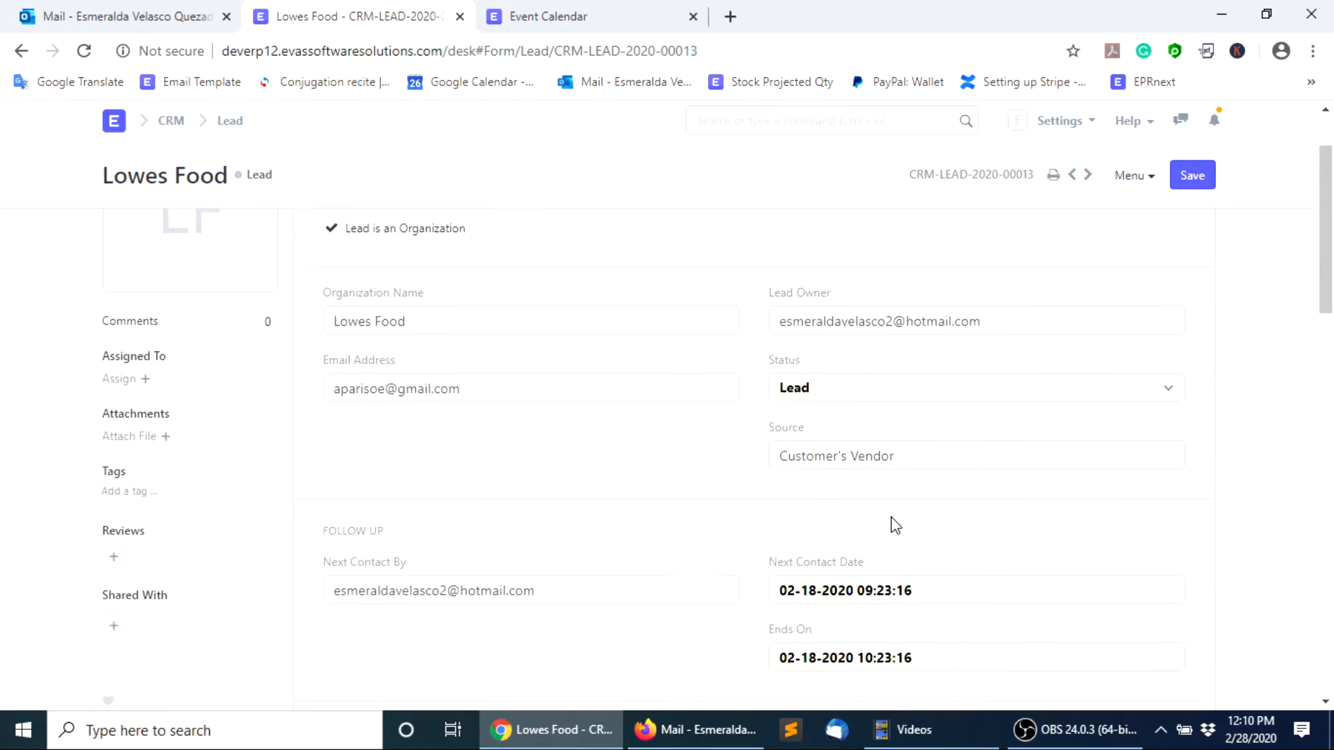
Reopen the most recently modified Wendy's lead from the lead list and examine its activity timeline
left_click(230, 122)
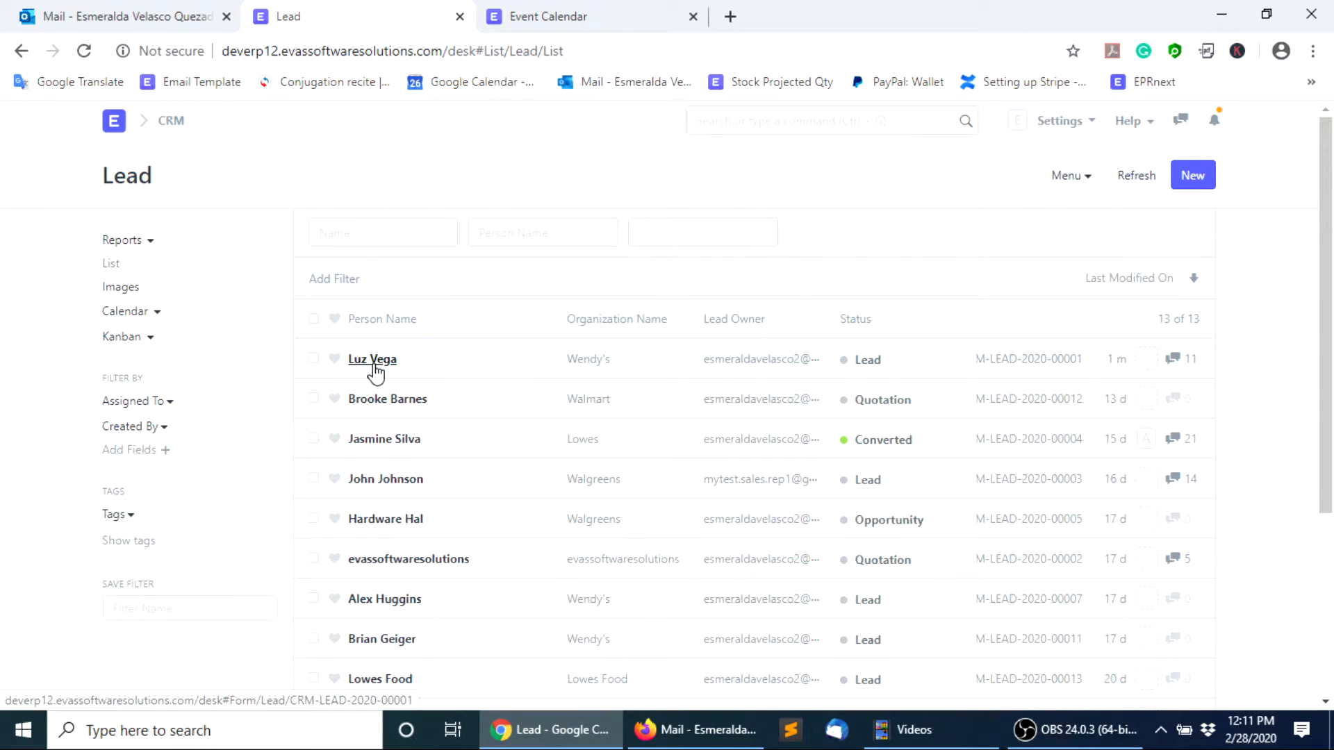
left_click(372, 361)
scroll(623, 462, "down", 7)
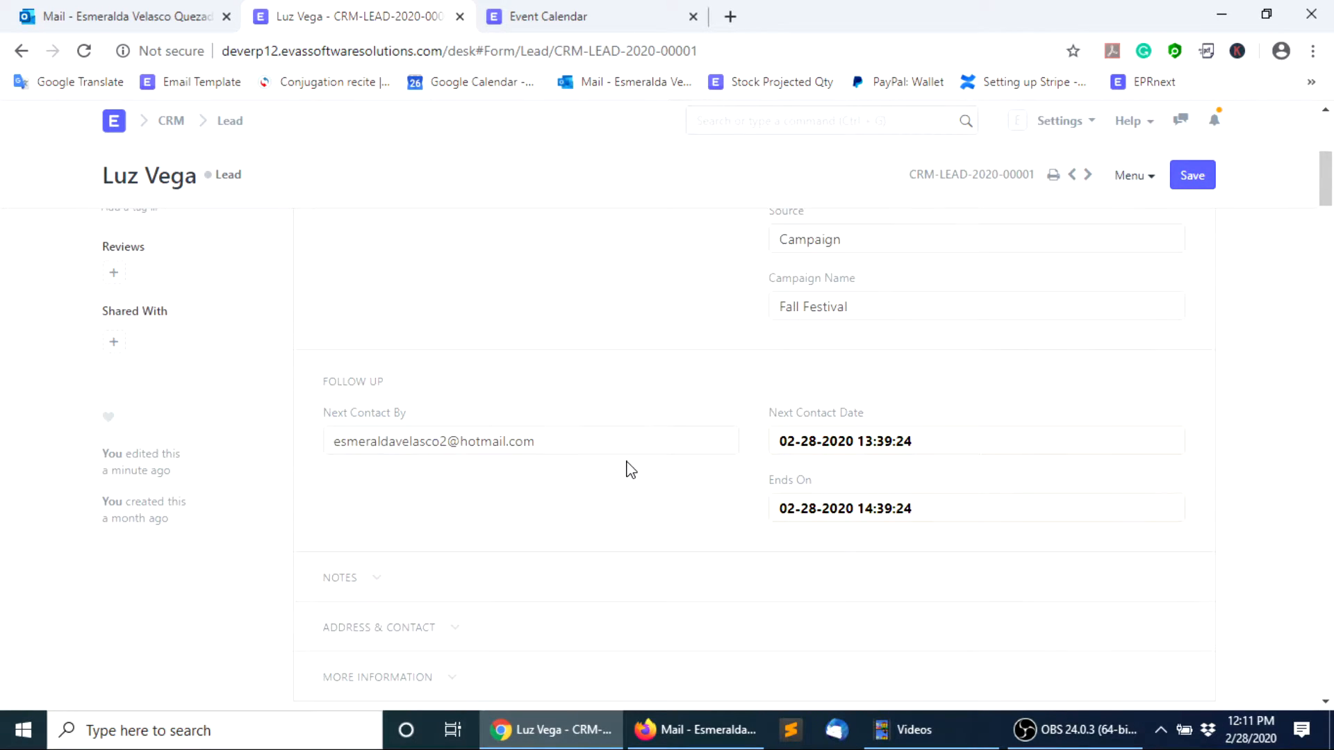
scroll(631, 470, "down", 8)
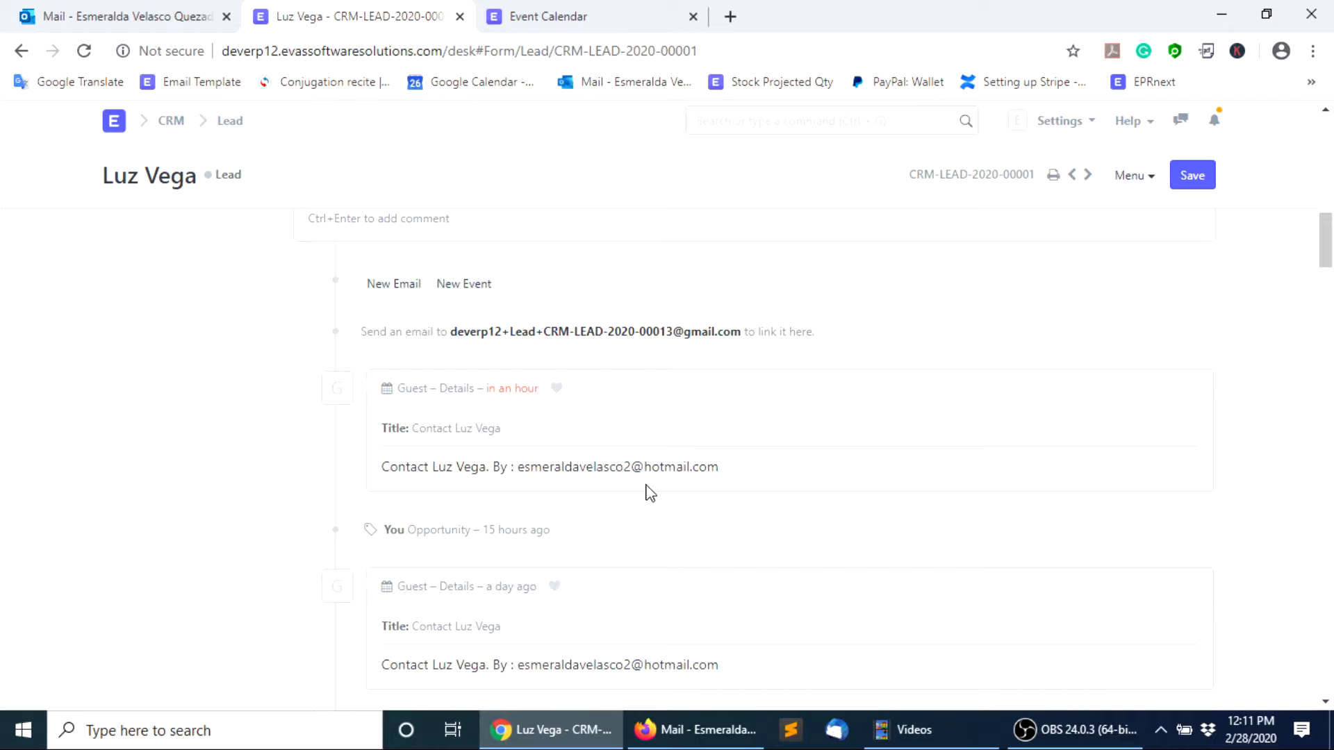
scroll(398, 489, "up", 3)
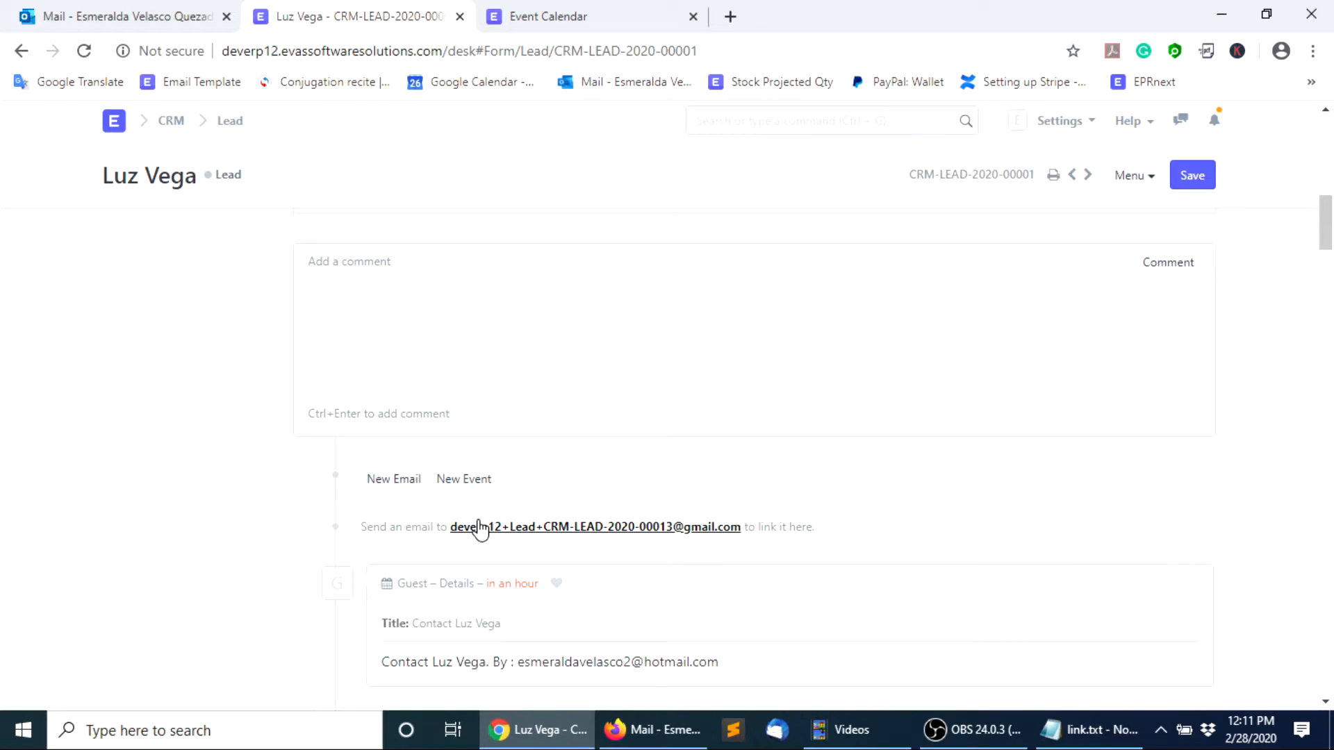
Start a new email from the lead's timeline and append the copied lead-linking email address to the recipients
left_click(394, 483)
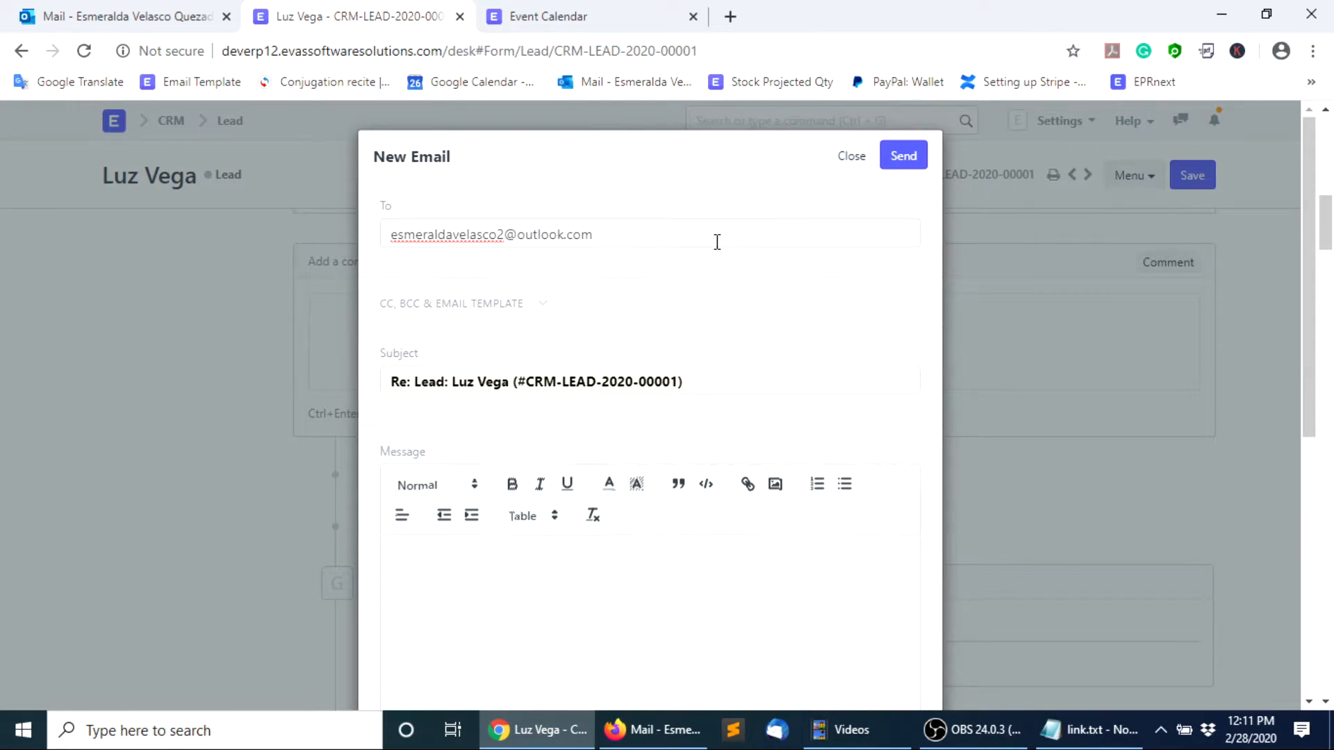
type(",")
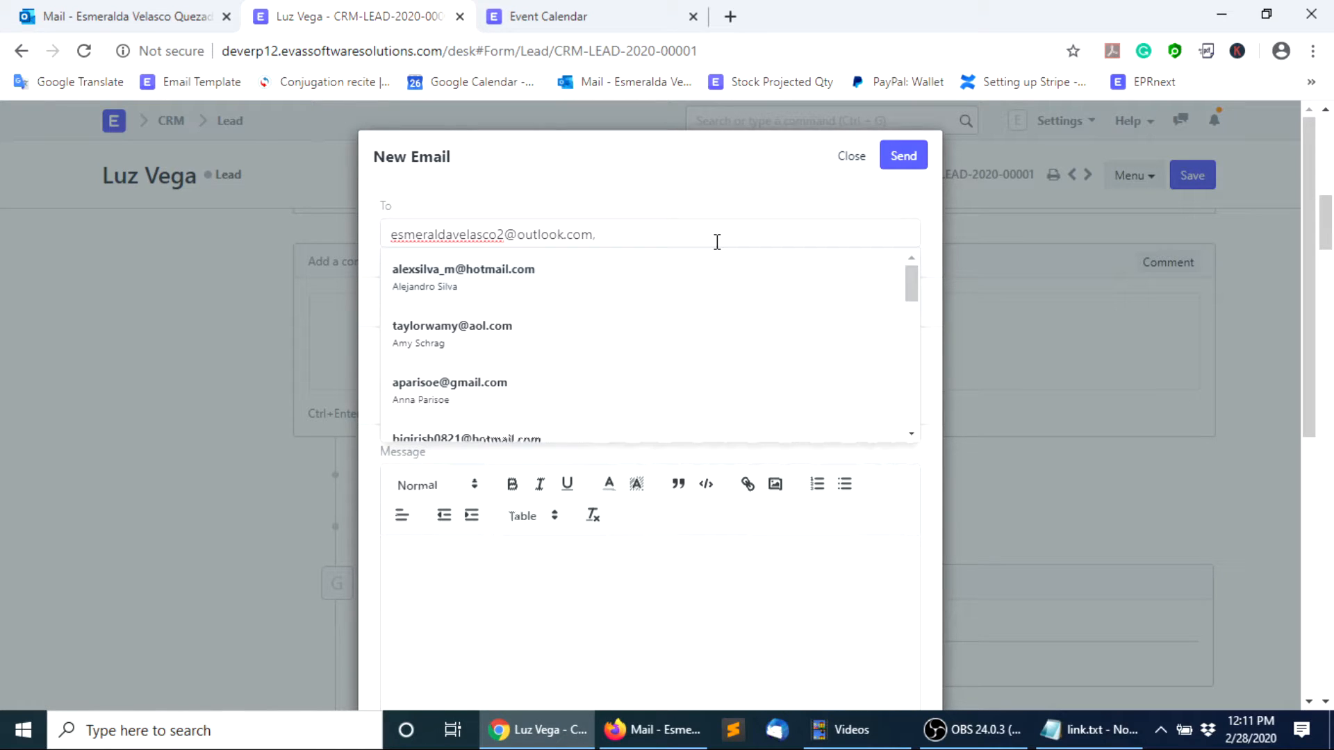
key("ctrl+v")
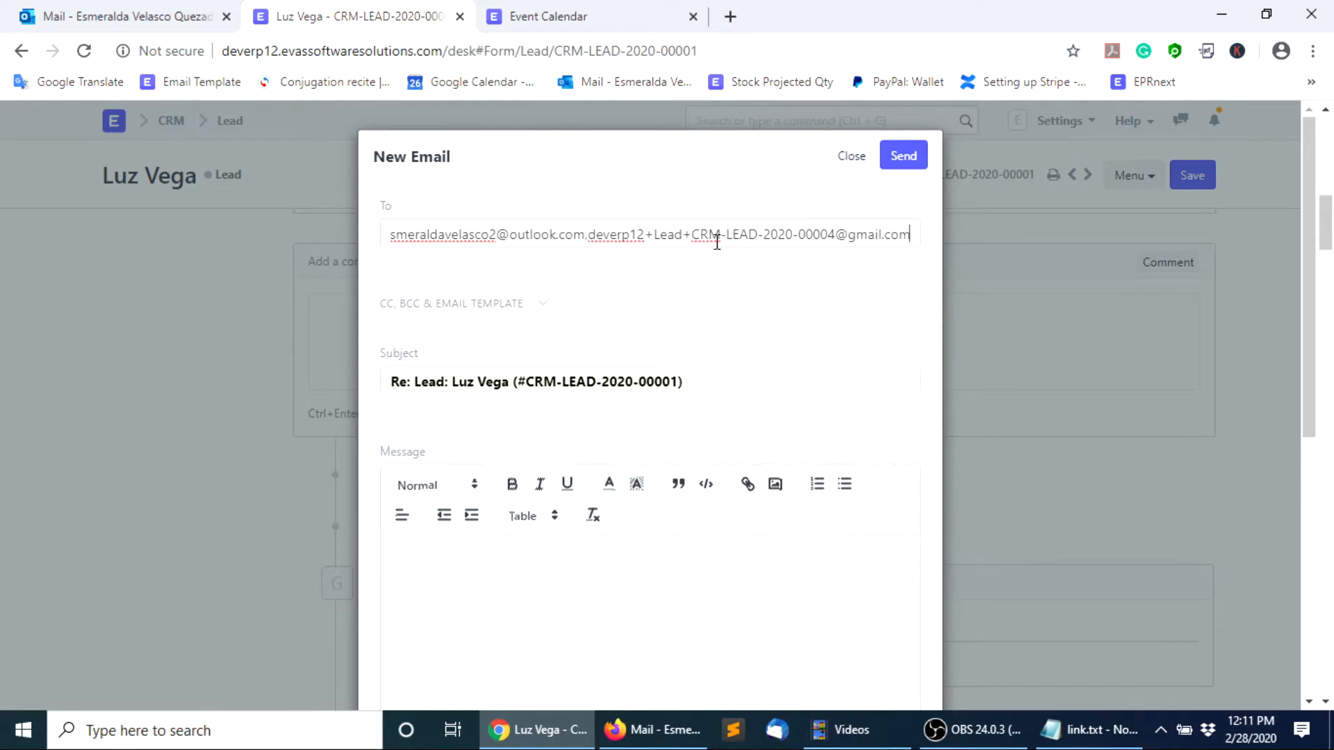
Copy the greeting and "Did you like our product?" from link.txt in Notepad into the email's message body
scroll(548, 506, "down", 3)
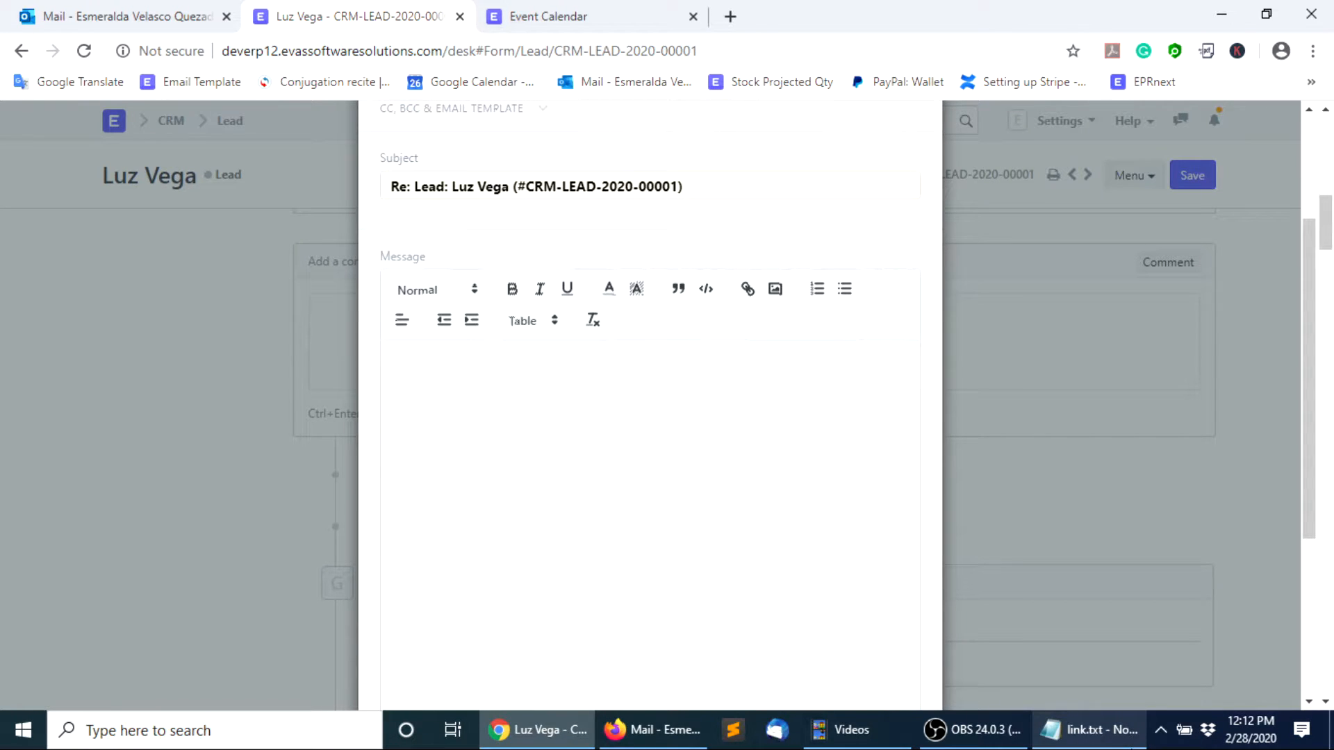
left_click(554, 402)
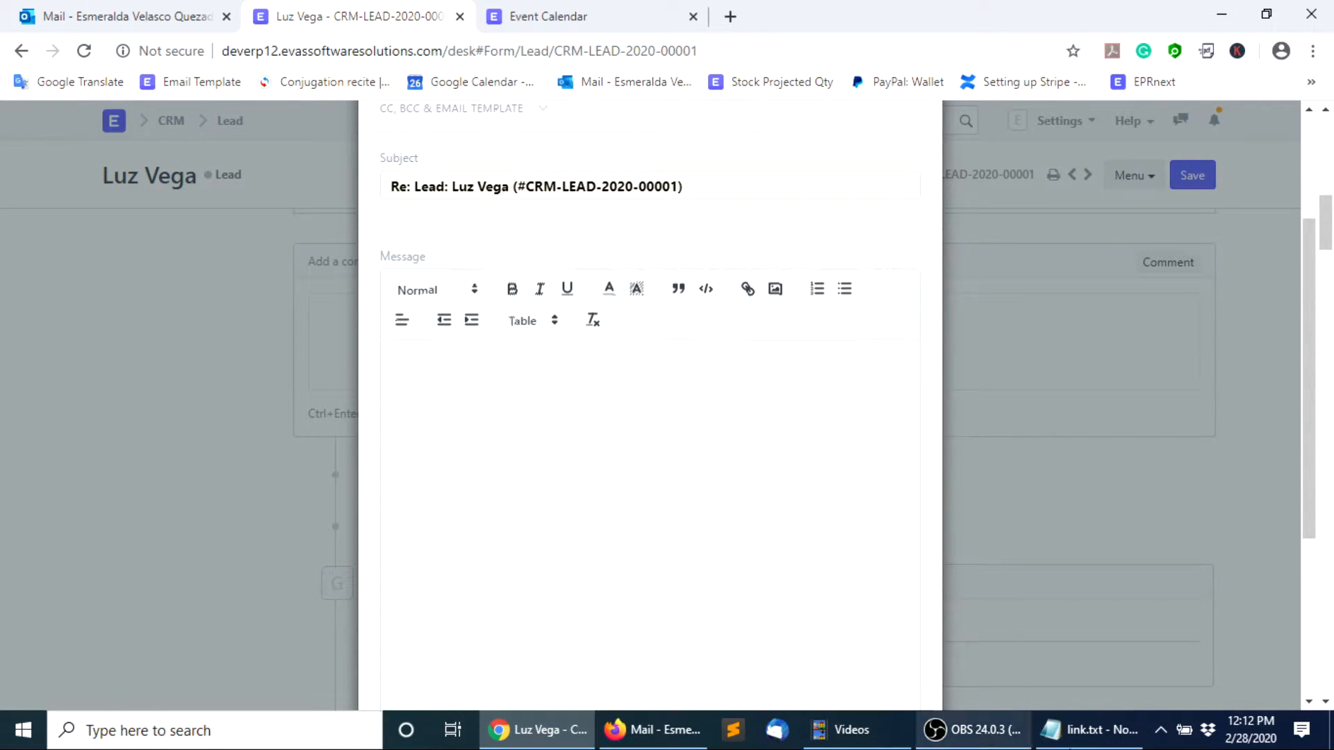
left_click(1088, 742)
left_click_drag(531, 285, 271, 226)
key("ctrl+c")
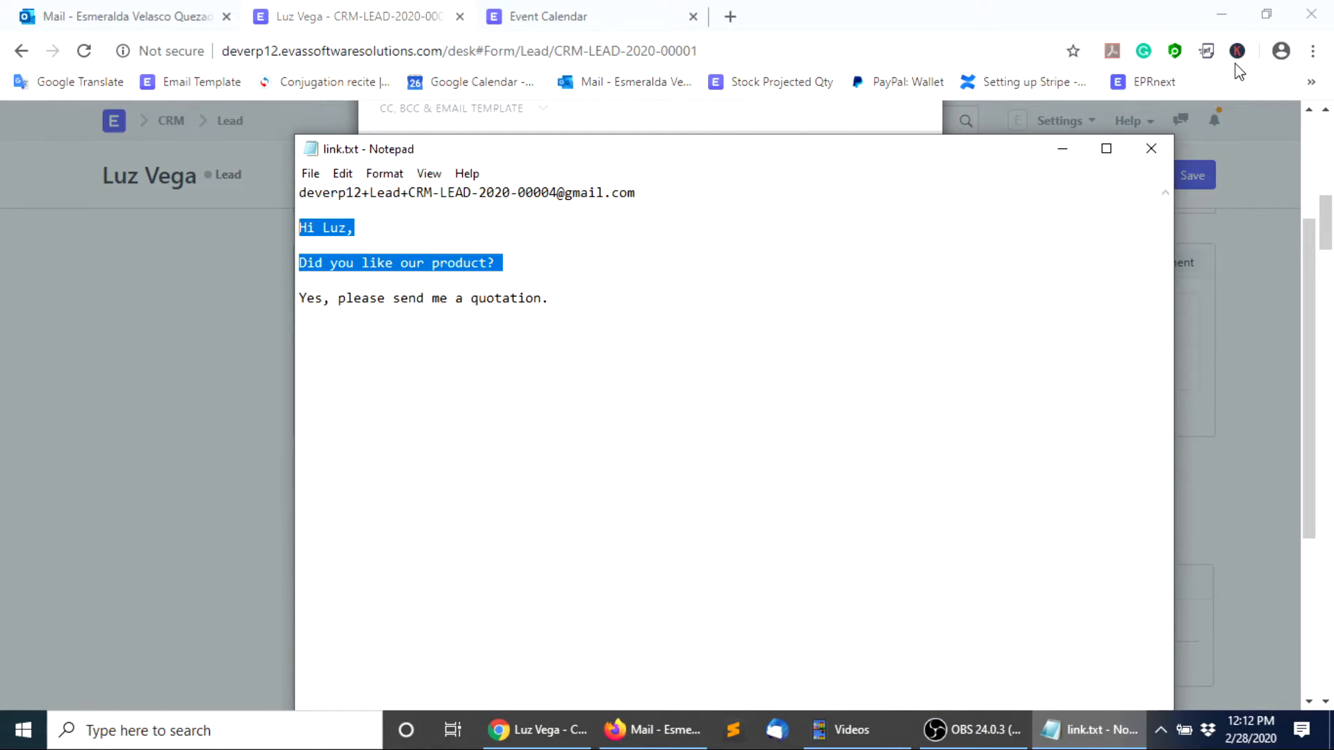
left_click(1061, 149)
left_click(512, 486)
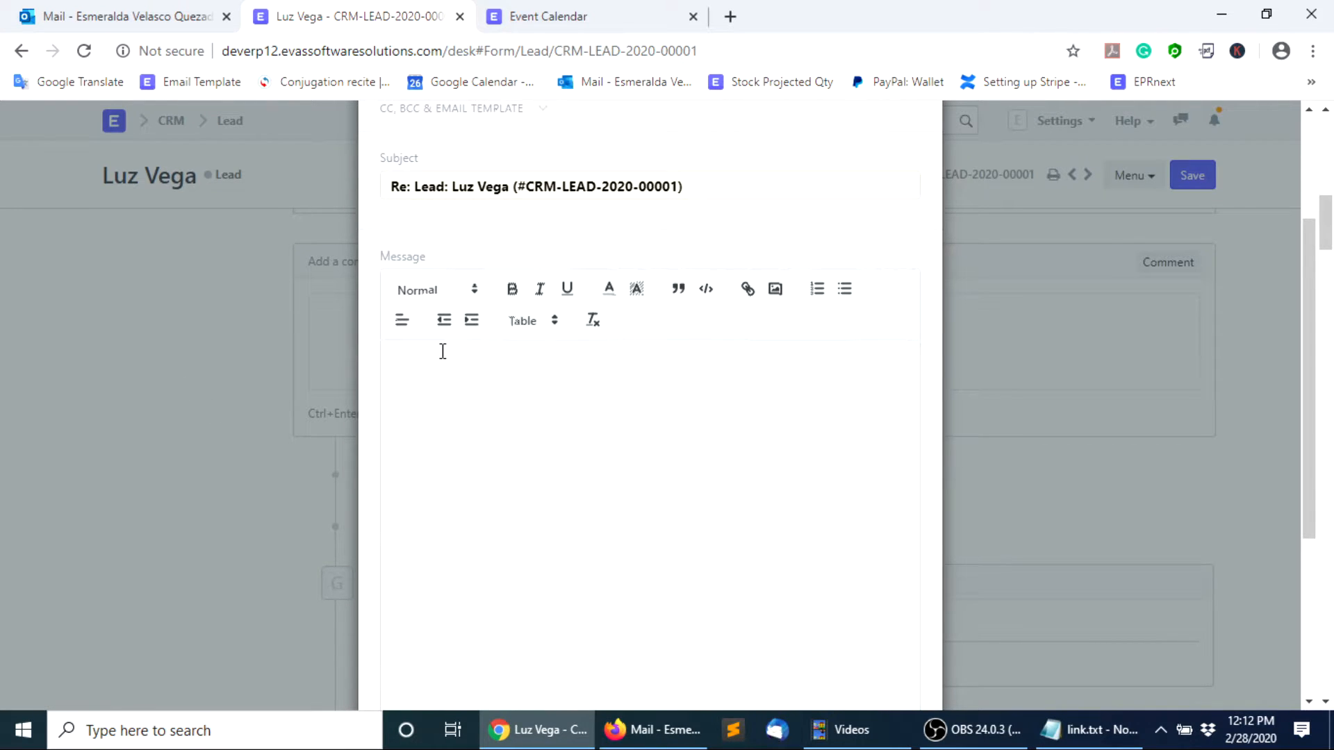
key("ctrl+v")
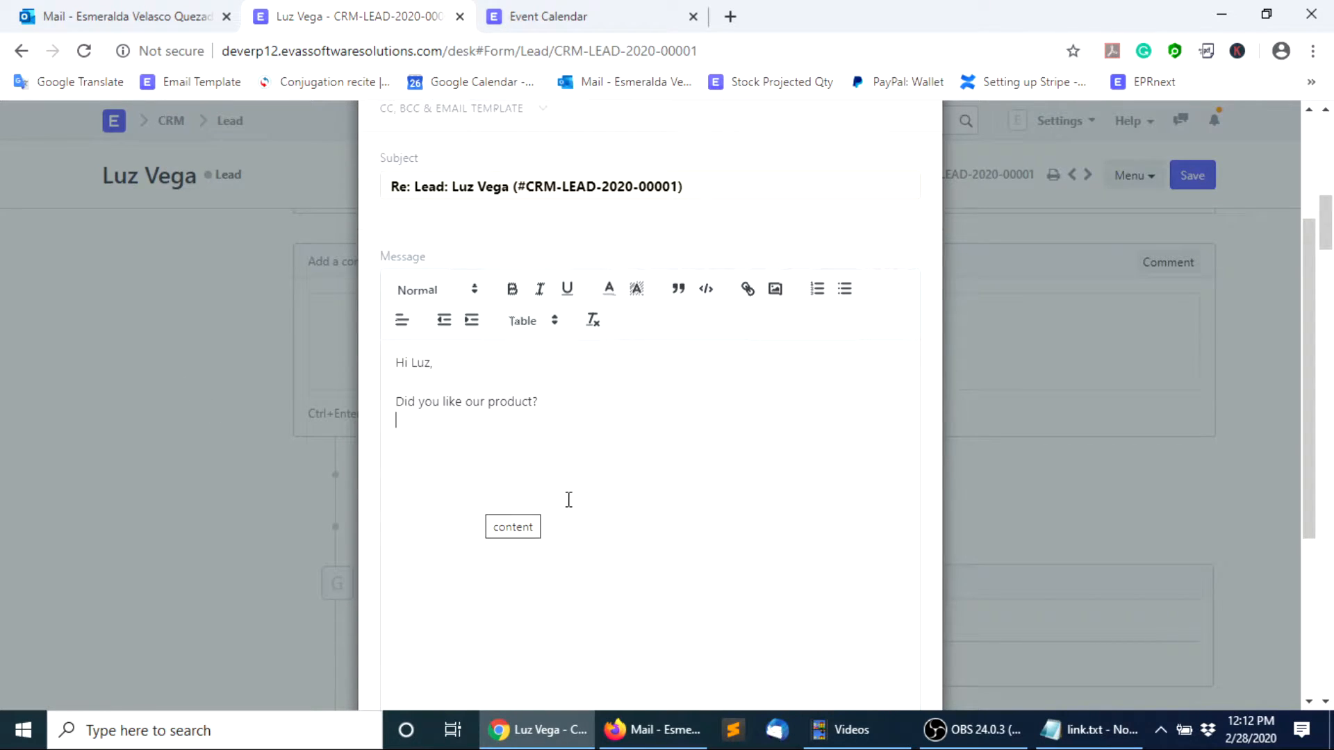
Check the email's sending options and recipients, and send it to the lead
scroll(565, 500, "down", 5)
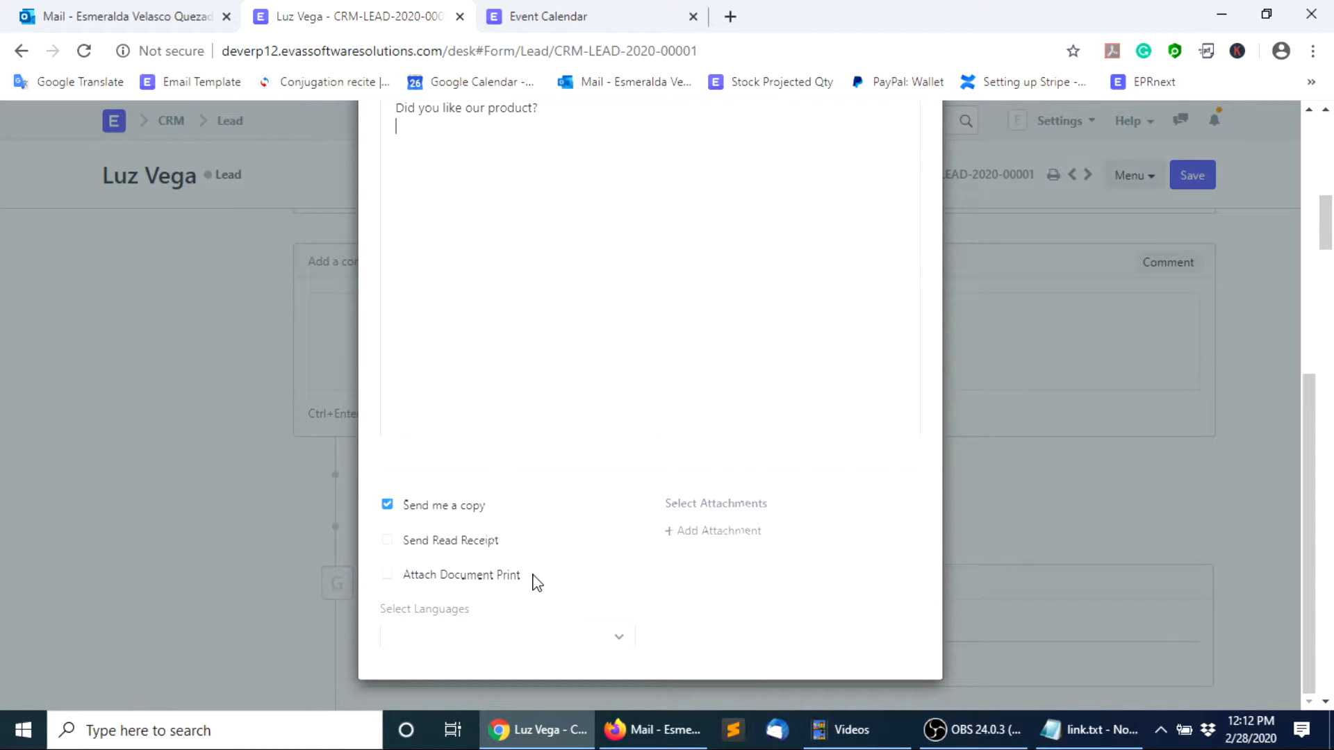
scroll(695, 542, "up", 7)
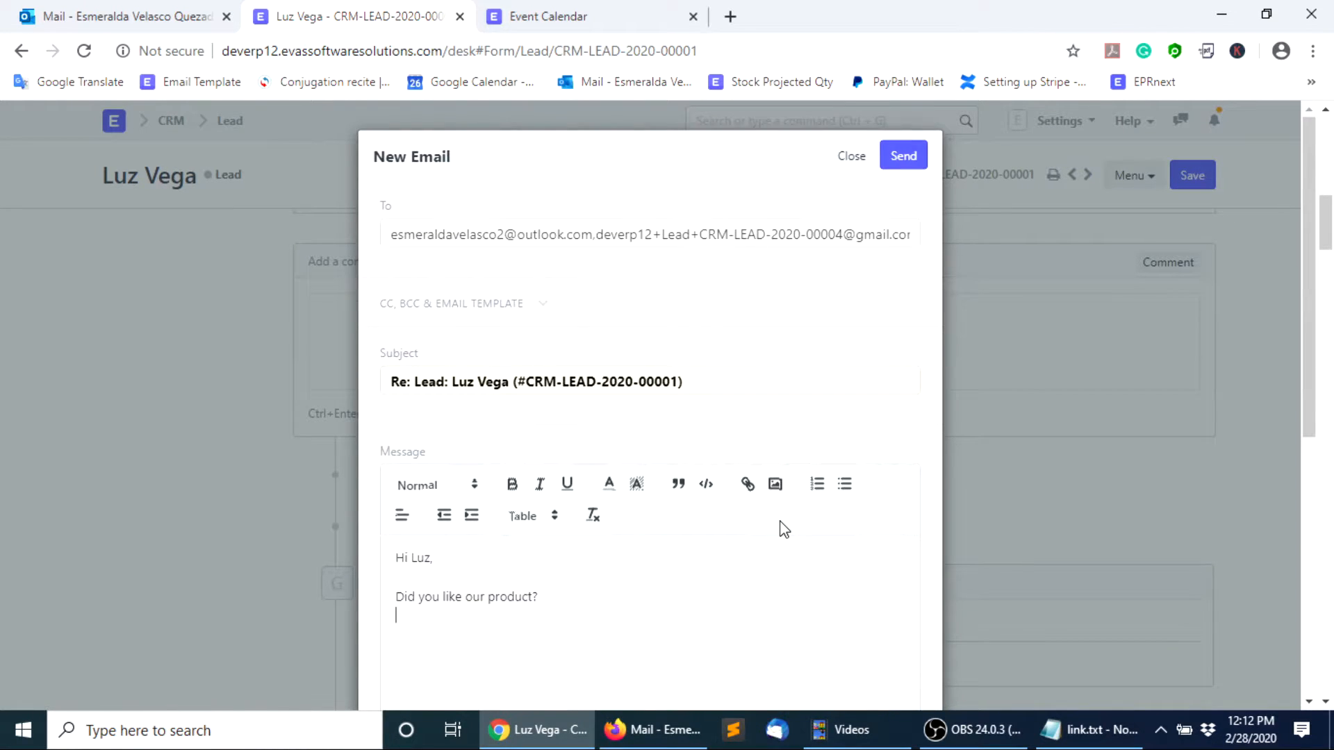
left_click(905, 157)
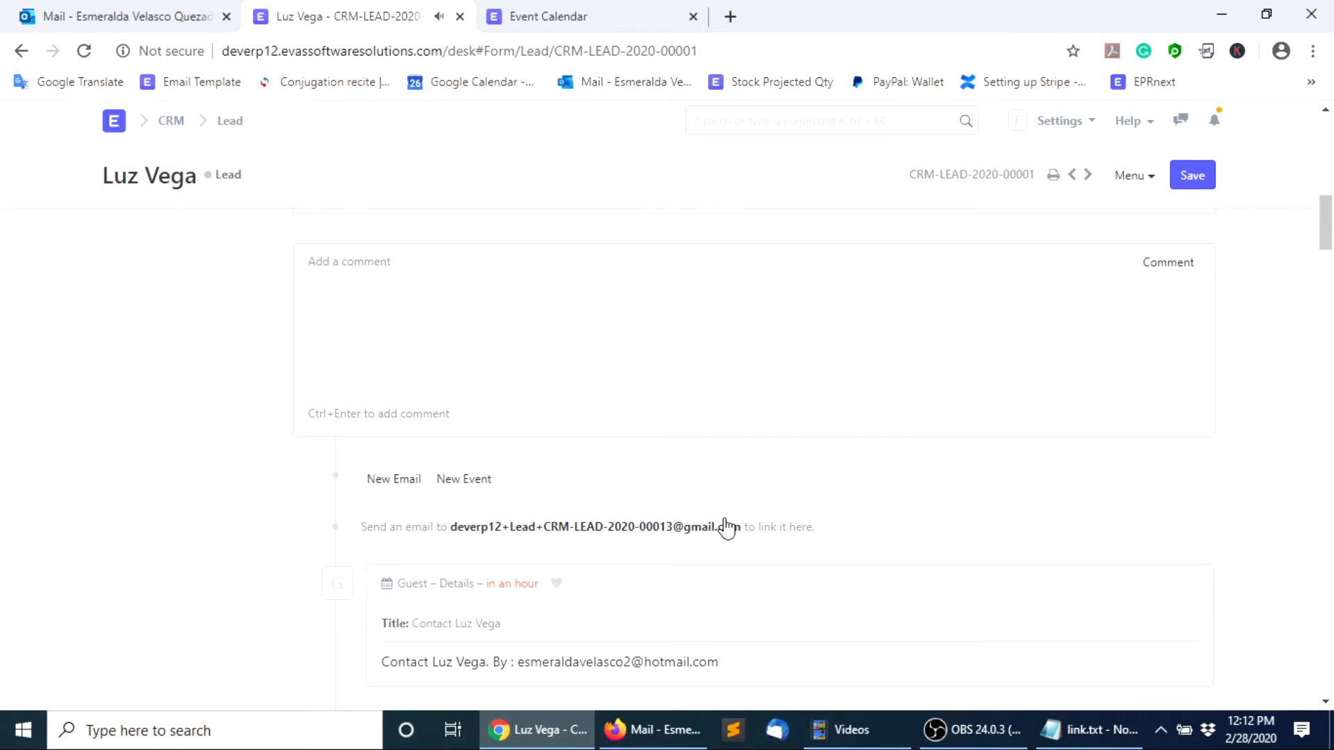
Check the Outlook inbox in Firefox for the sent email, and return to the lead to review its contact and follow-up details
left_click(643, 738)
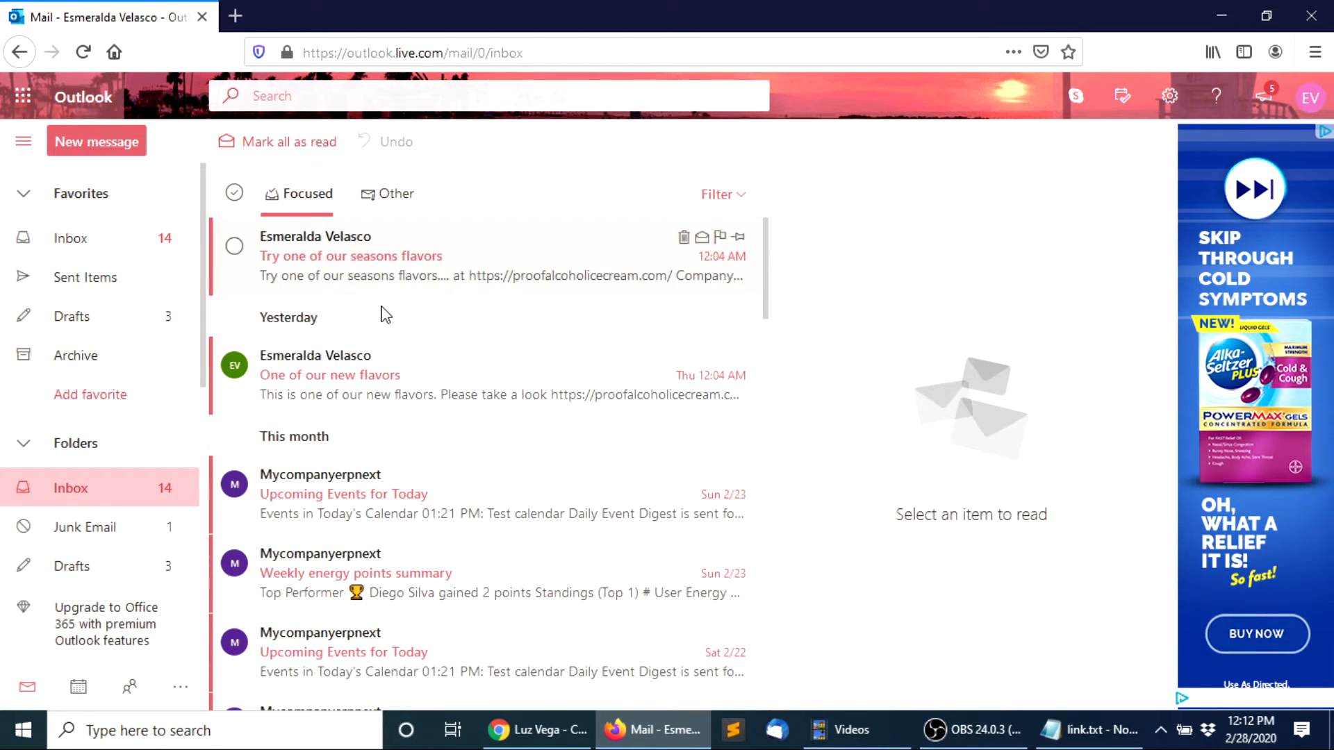
left_click(1218, 10)
scroll(576, 514, "up", 10)
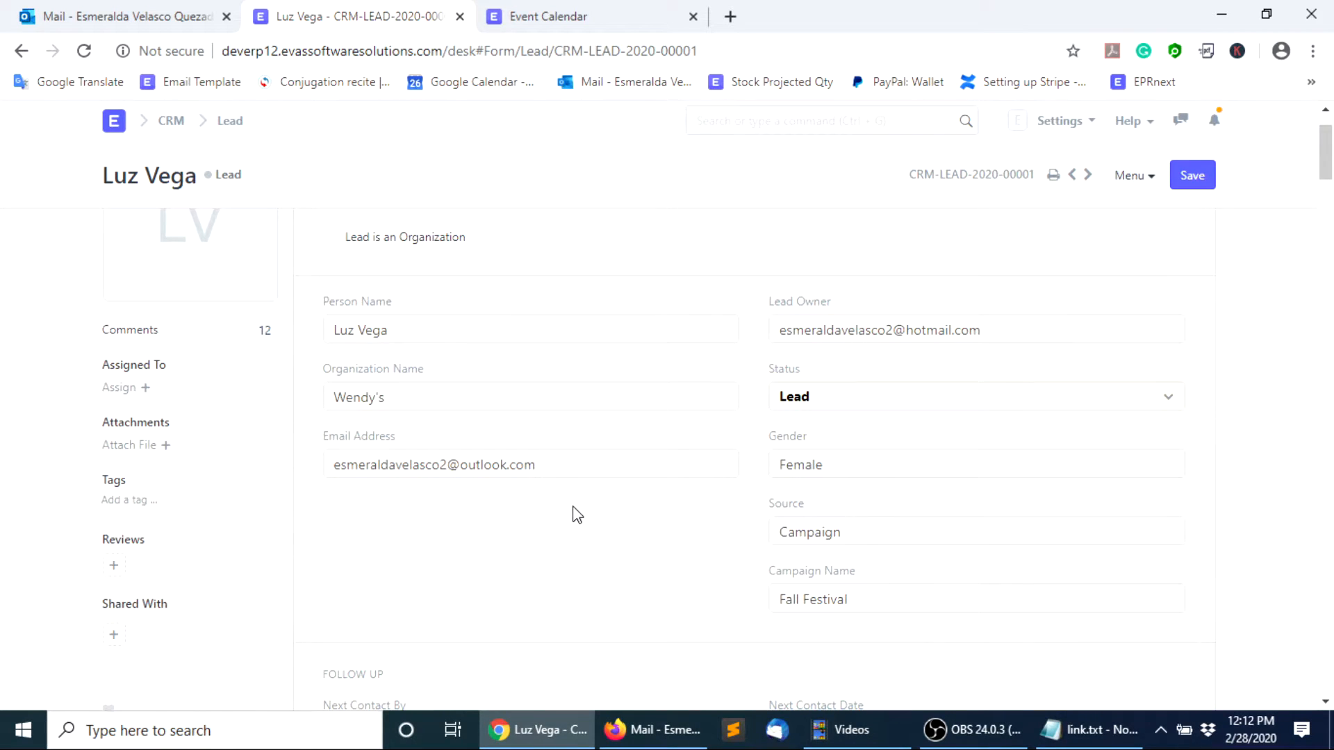
scroll(727, 510, "down", 7)
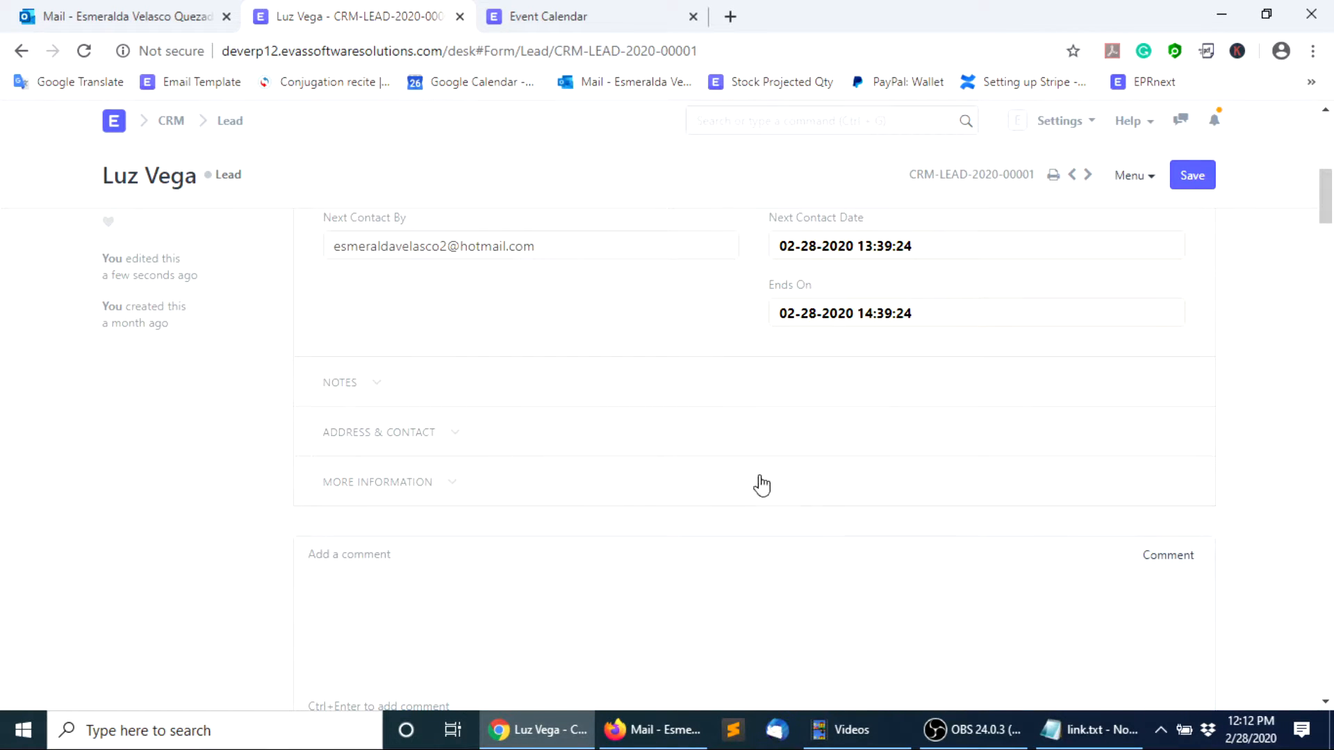
scroll(763, 485, "up", 8)
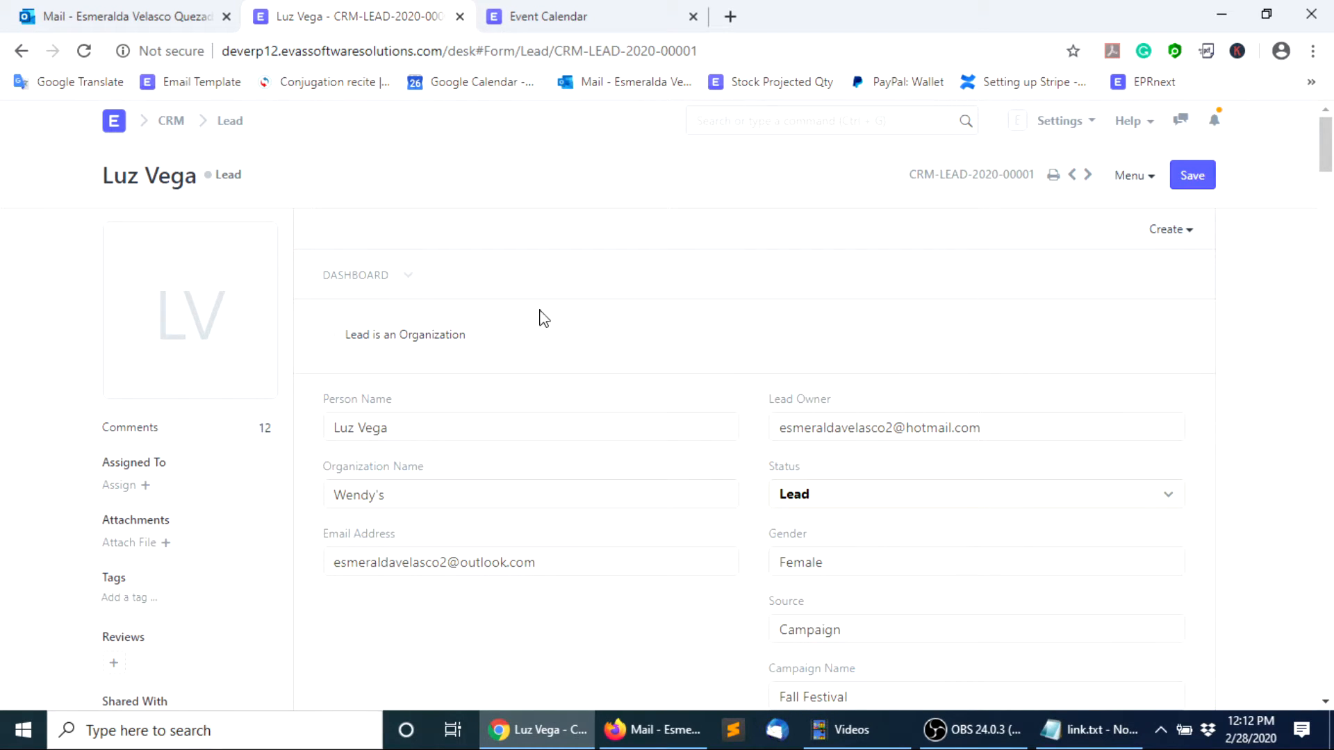
Expand the lead's dashboard and create a new opportunity from the Wendy's lead
left_click(439, 288)
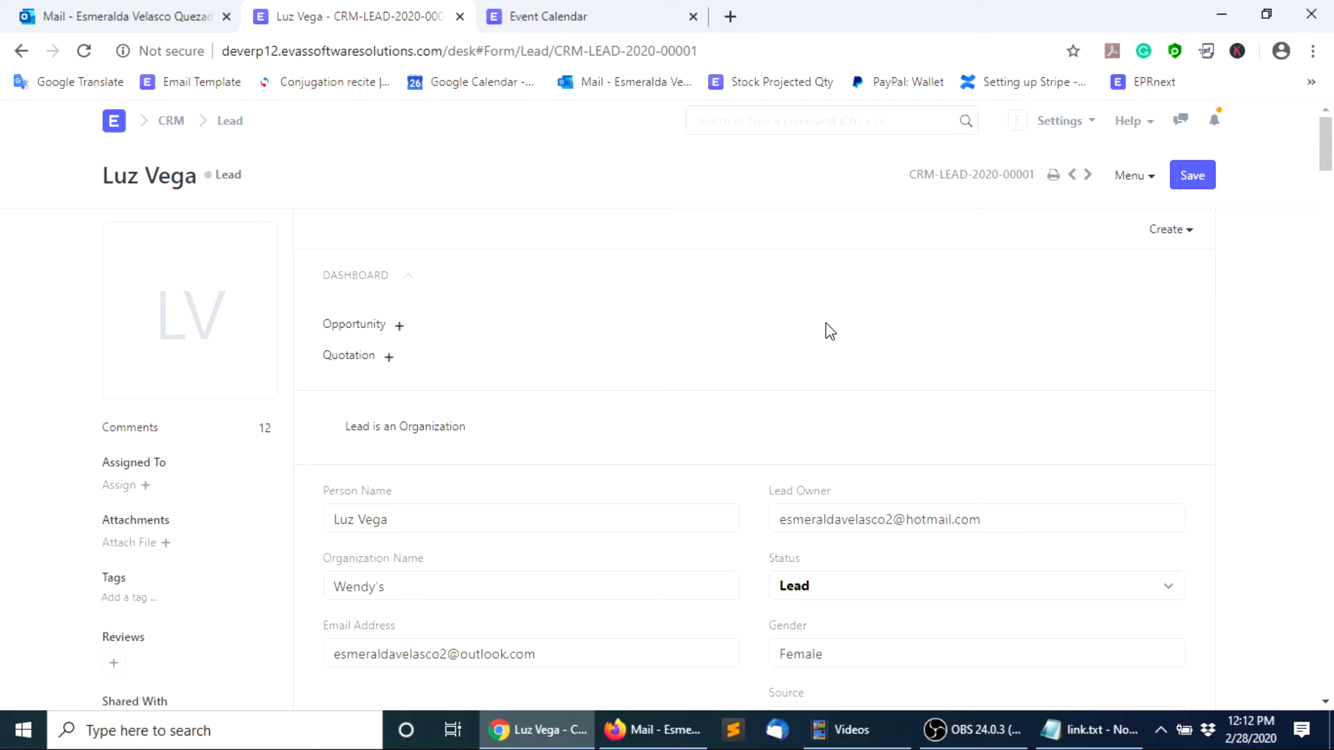
left_click(1190, 241)
left_click(1070, 309)
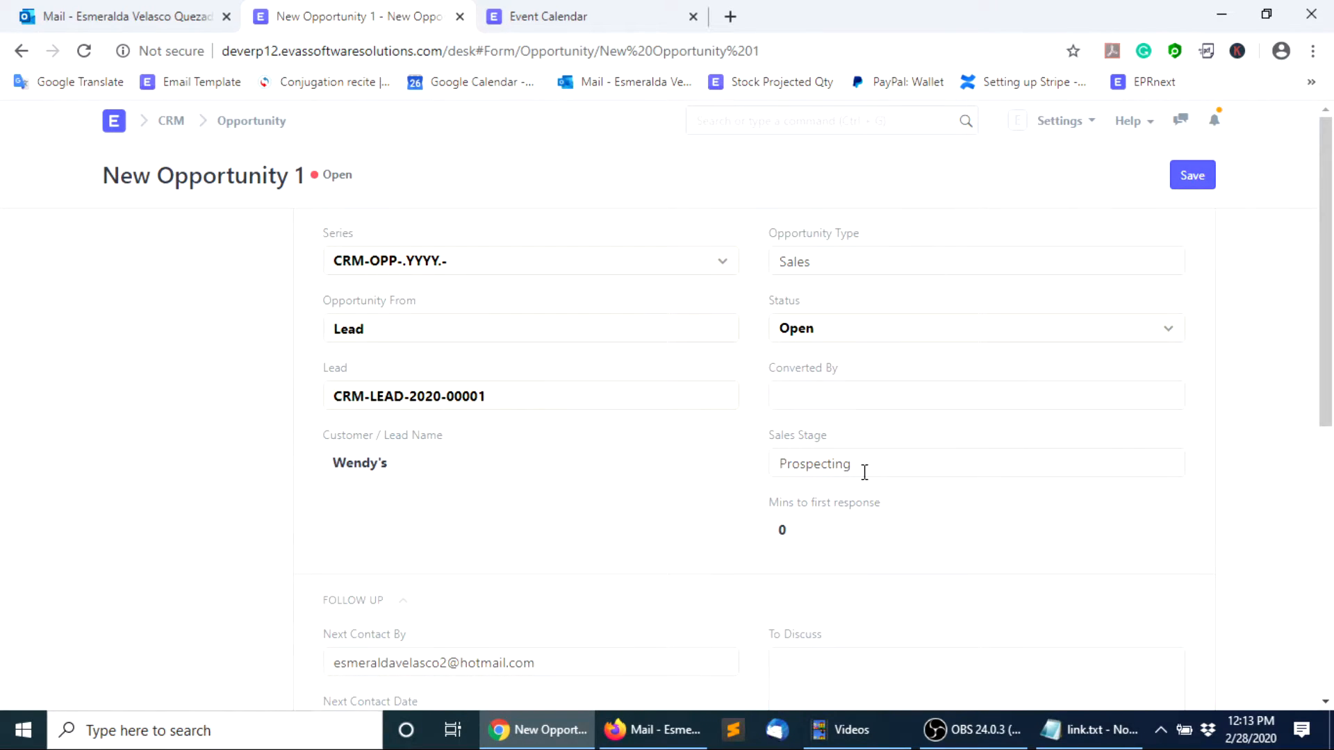
Look over the new opportunity's fields and set Converted By to the same account as Next Contact By
scroll(865, 473, "down", 4)
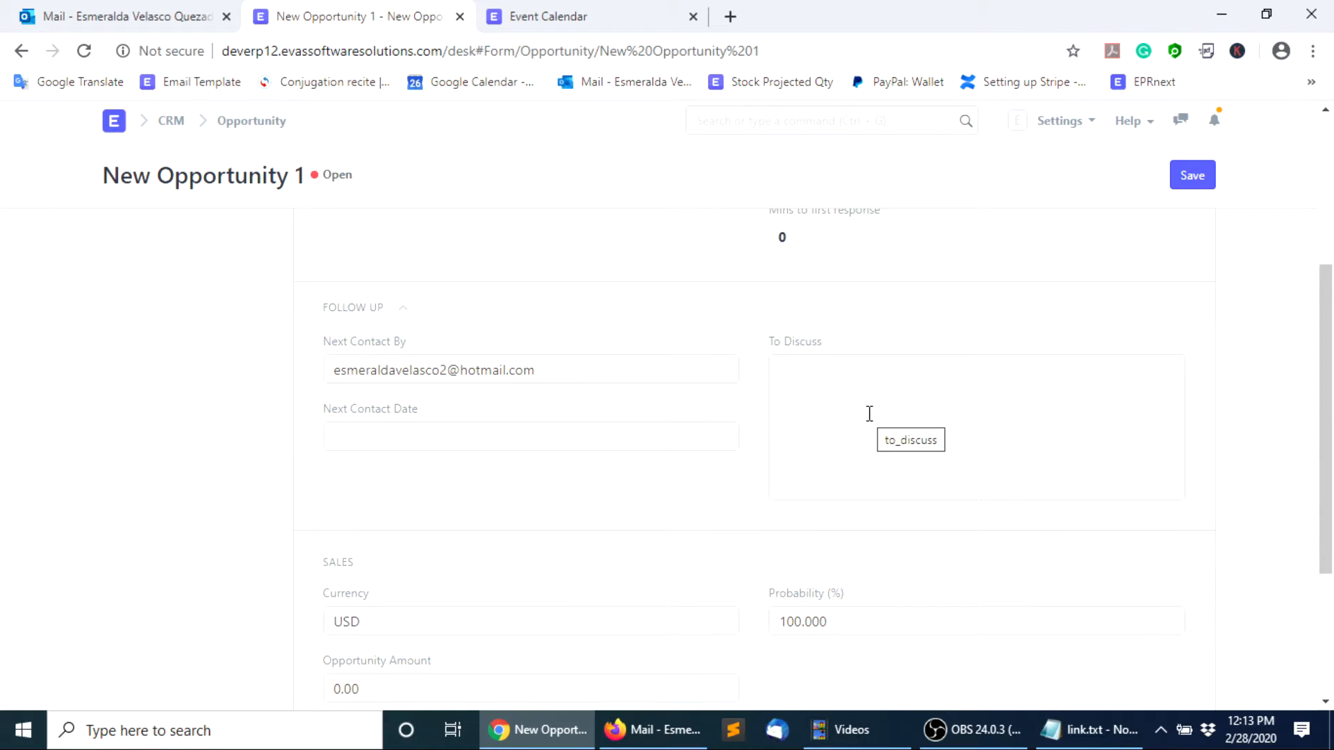
scroll(834, 404, "up", 4)
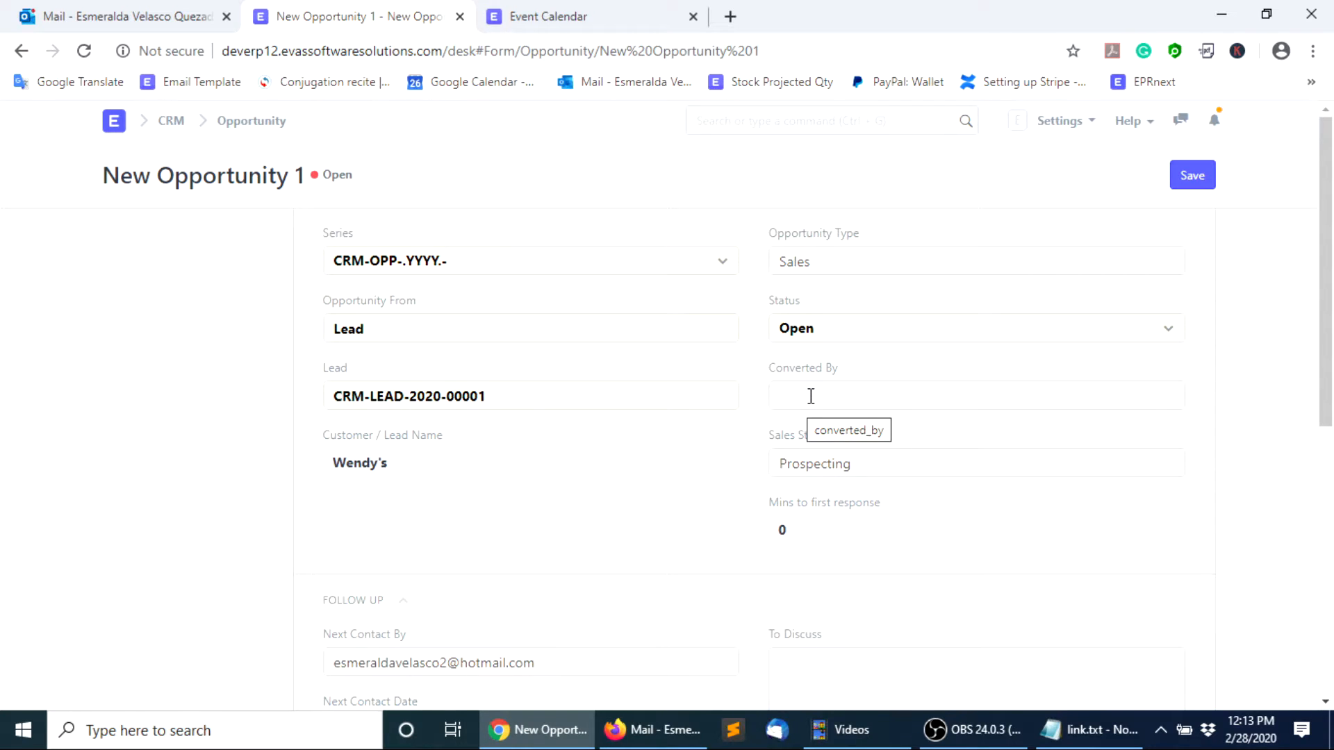
left_click(811, 396)
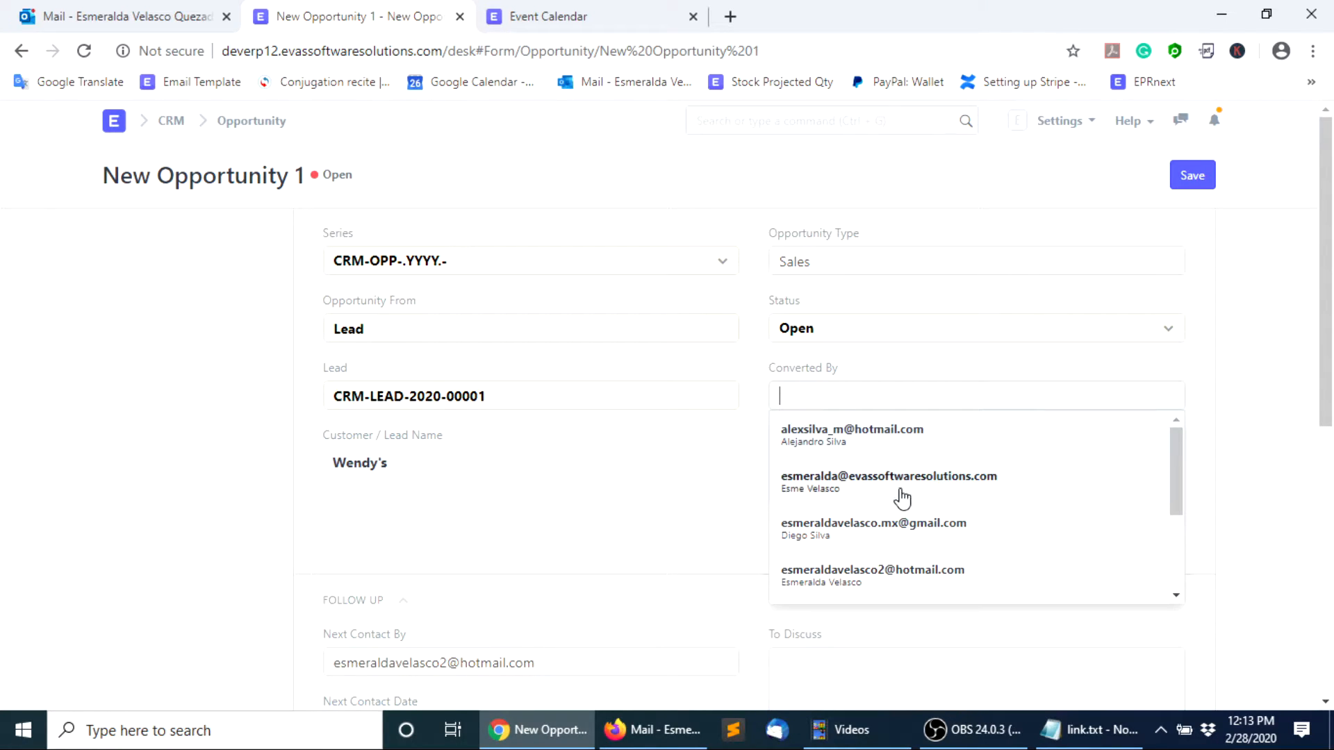
left_click(948, 579)
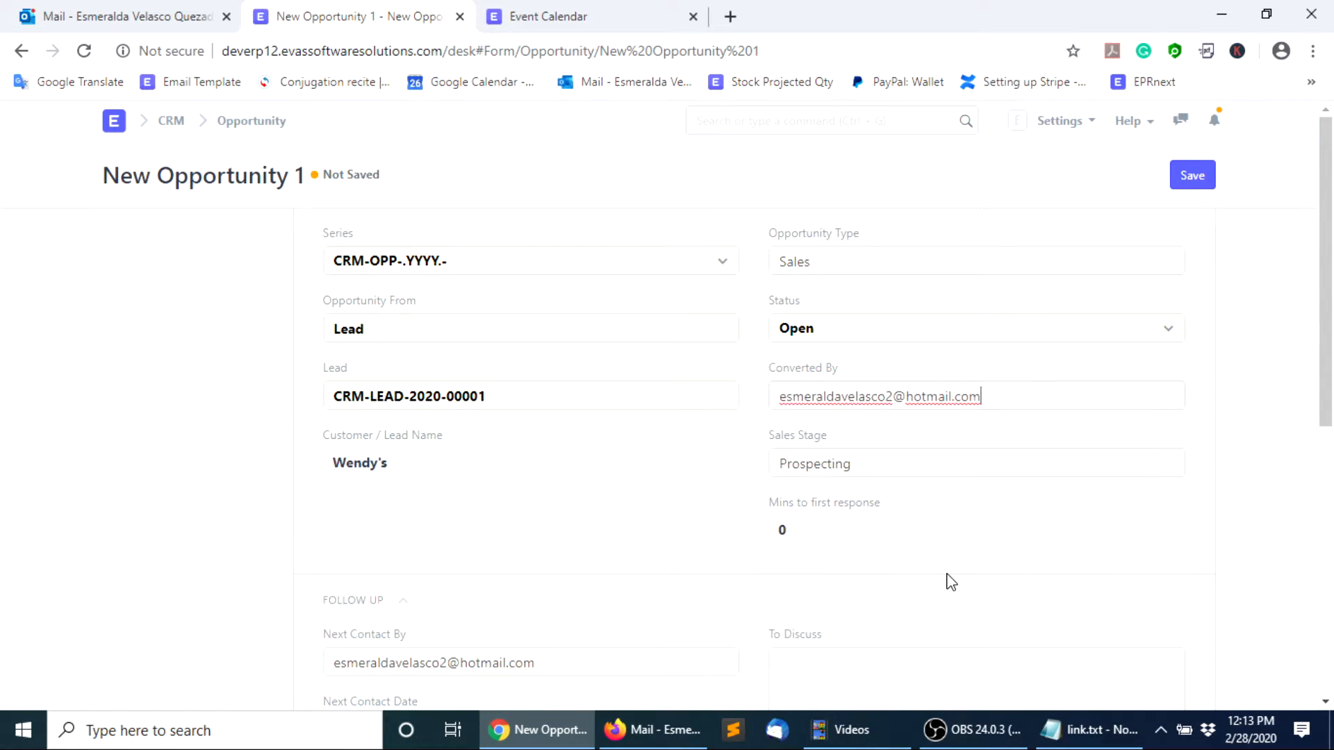
scroll(951, 582, "down", 4)
scroll(658, 490, "up", 2)
scroll(620, 540, "down", 2)
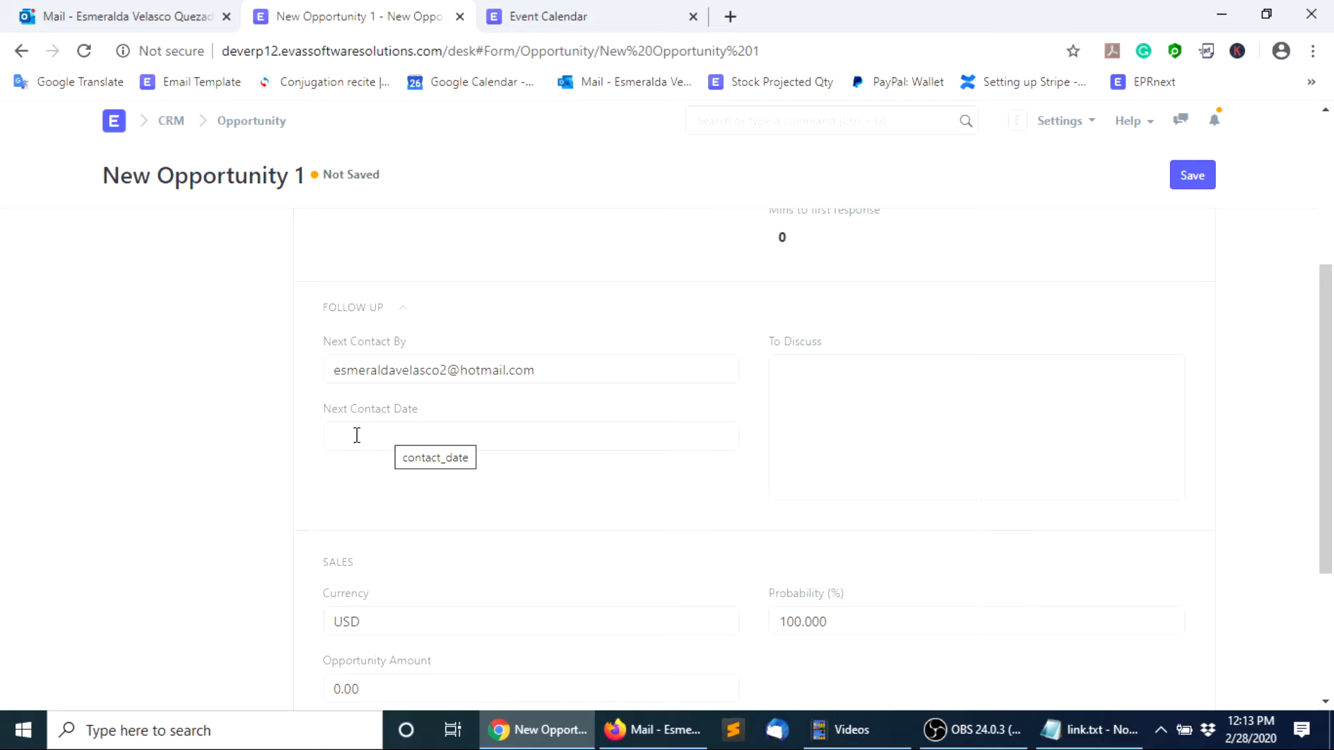
left_click(356, 435)
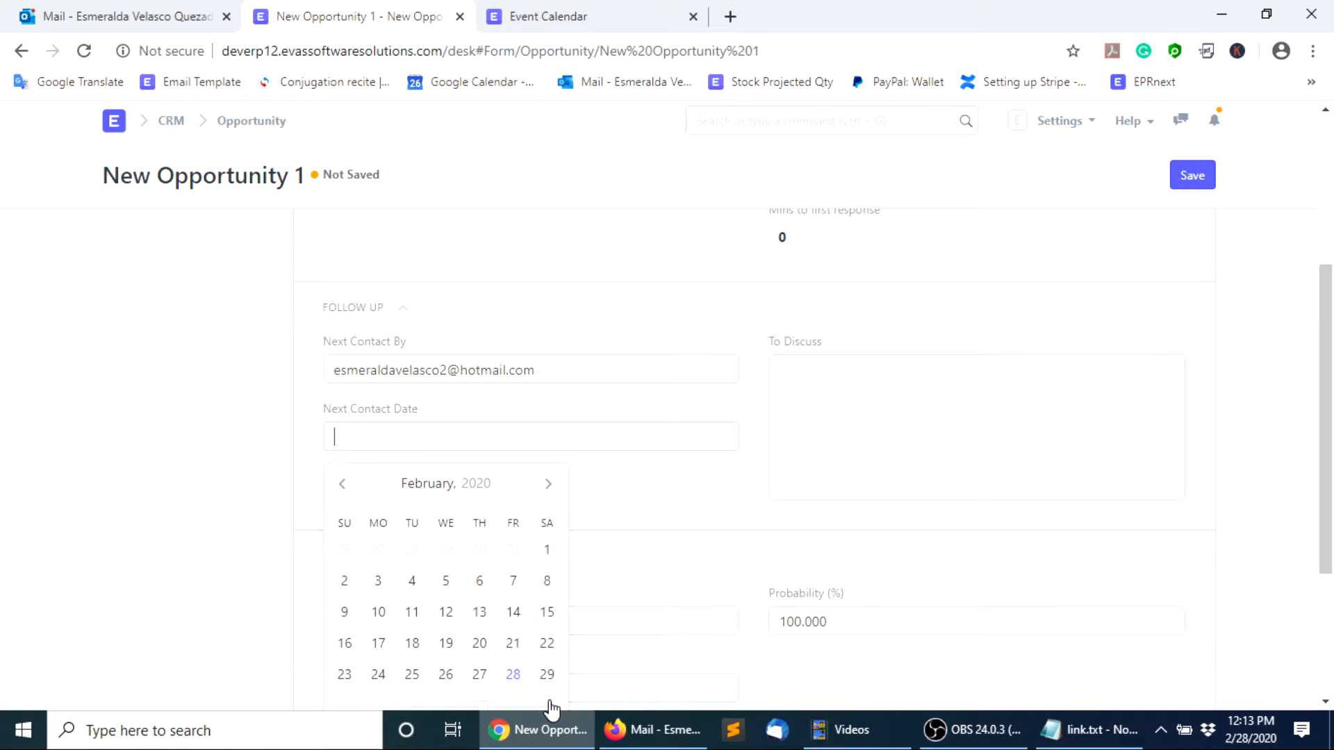
left_click(515, 678)
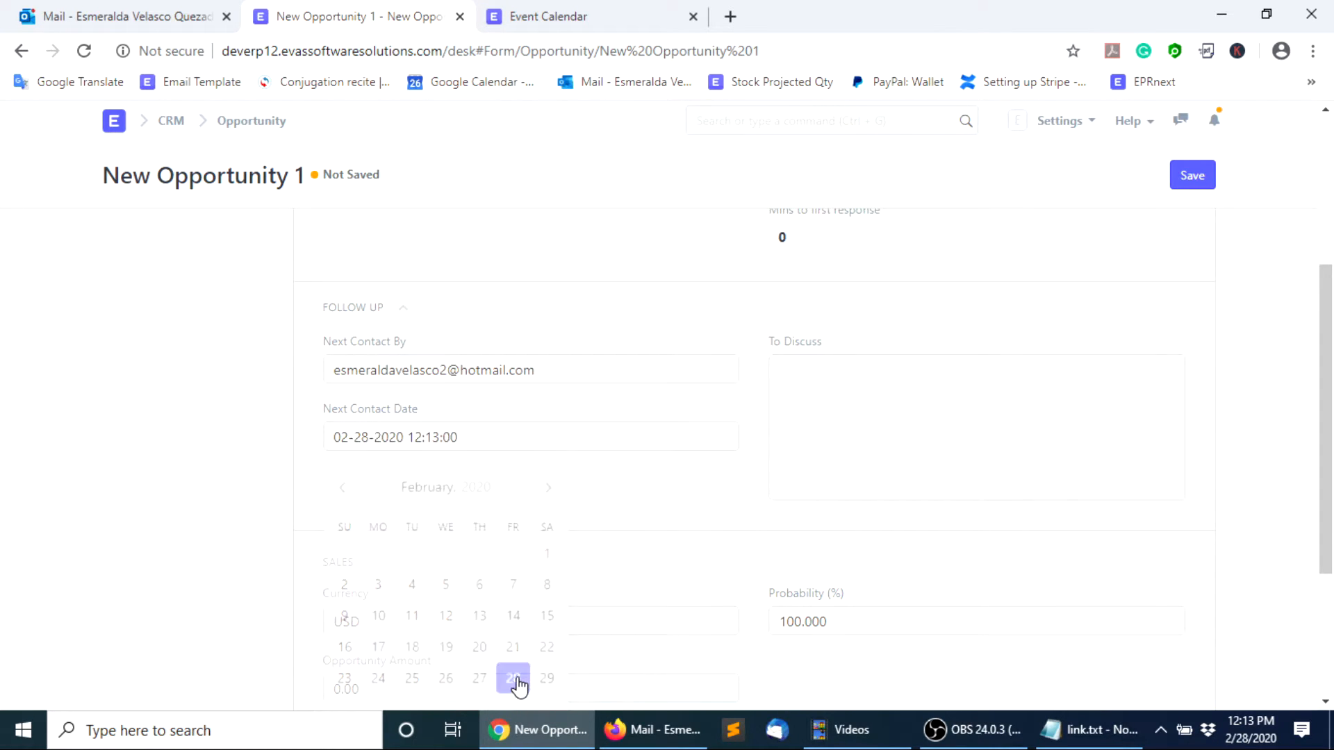
left_click(837, 387)
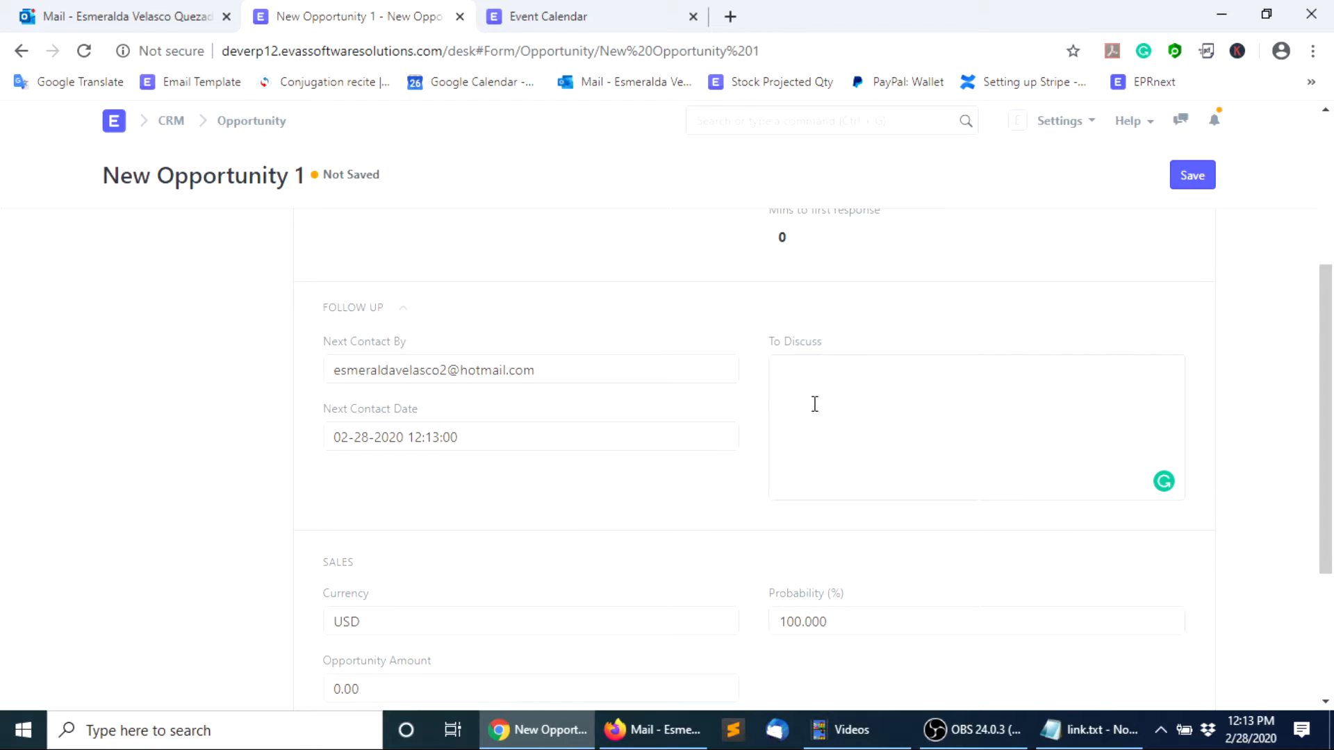
Set the opportunity's probability to 90% and its opportunity amount to 60 USD
scroll(727, 415, "down", 3)
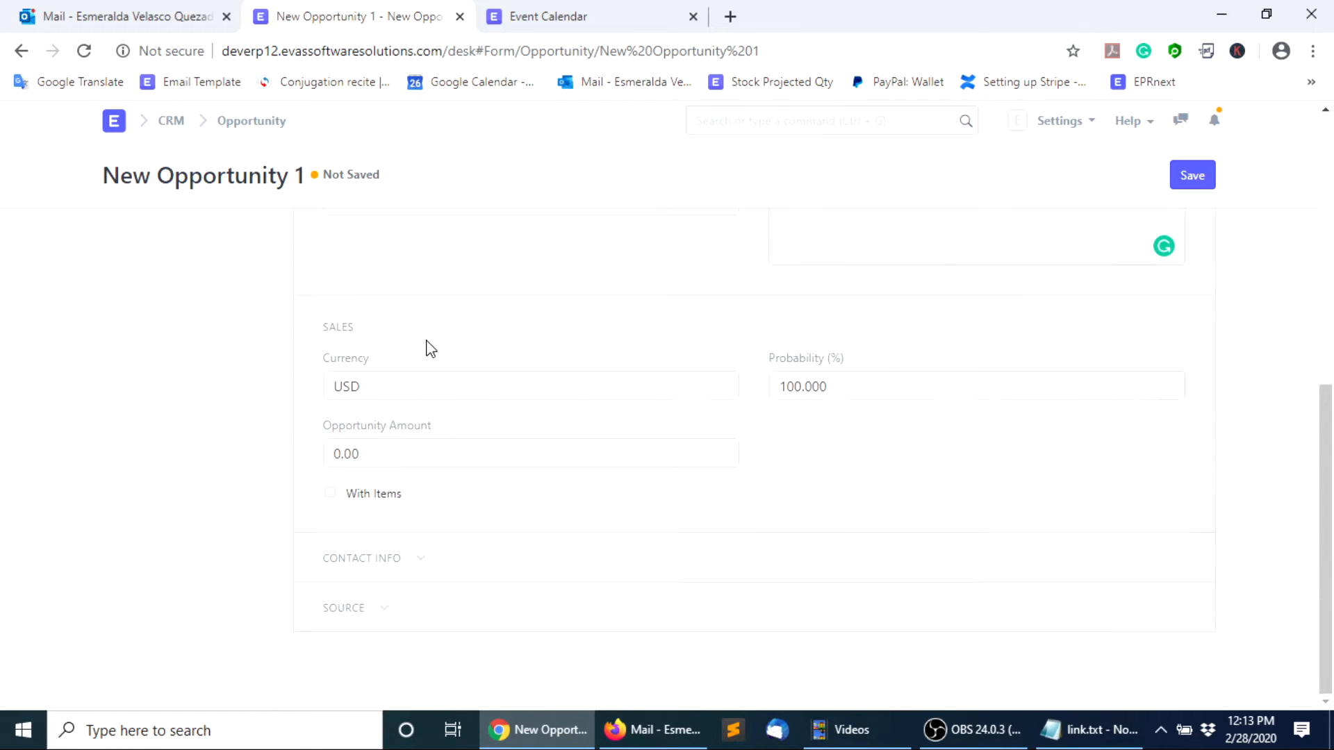
left_click(857, 383)
type("90")
left_click(400, 449)
double_click(400, 448)
type("60")
Save the Wendy's opportunity and check its follow-up and sales details
scroll(1036, 432, "up", 10)
left_click(1193, 174)
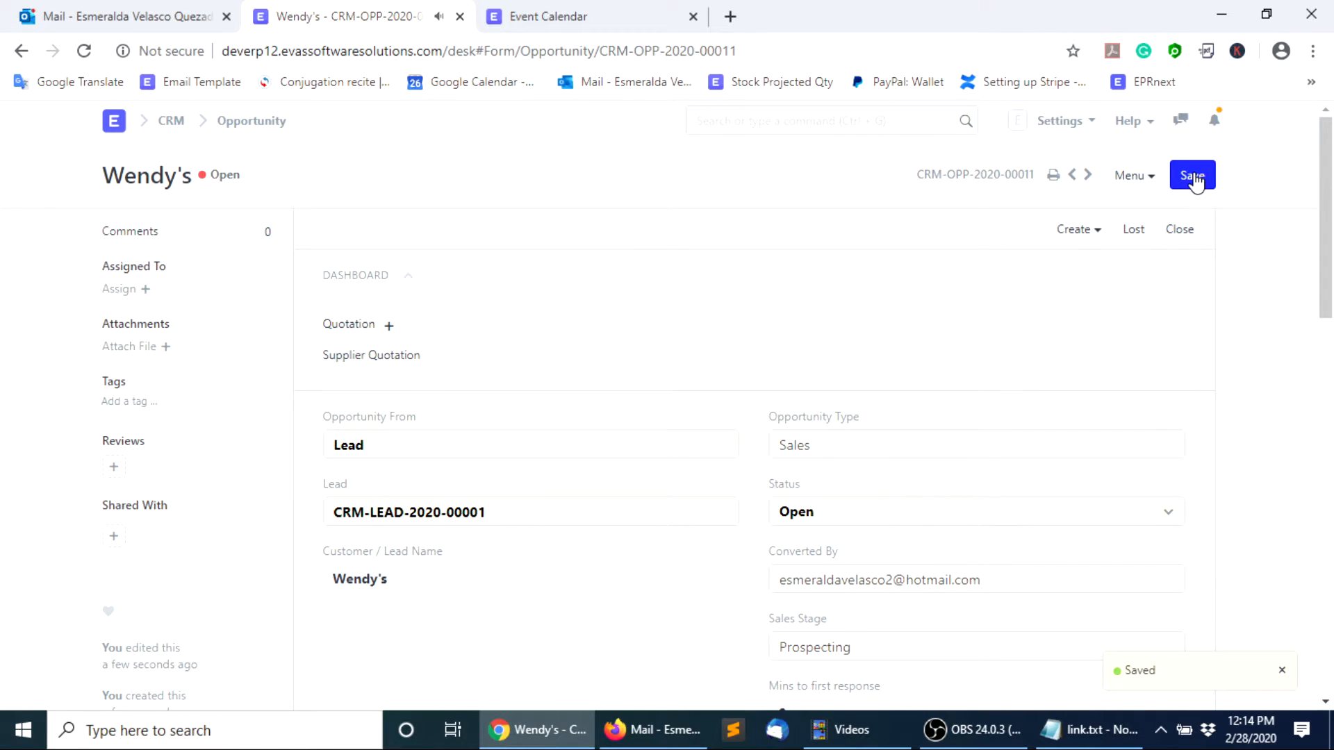
left_click(1193, 175)
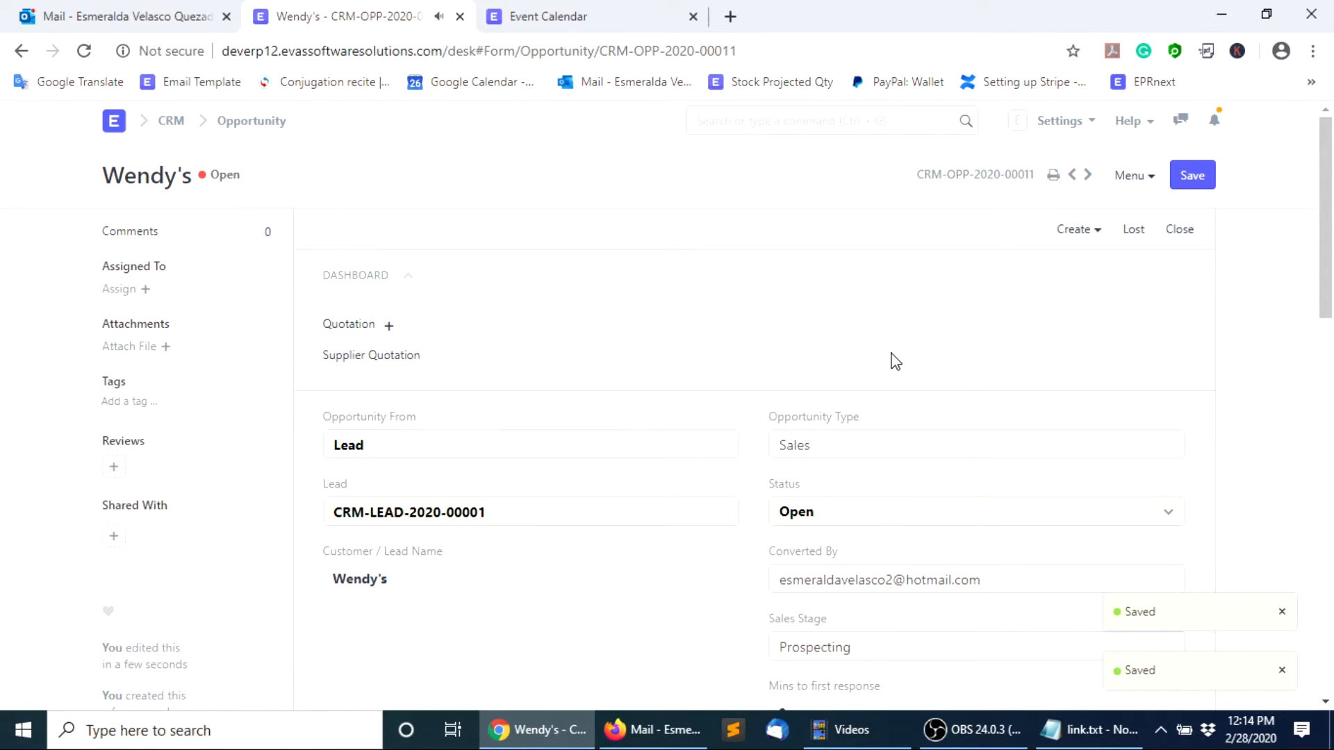
scroll(961, 396, "down", 4)
scroll(917, 462, "down", 5)
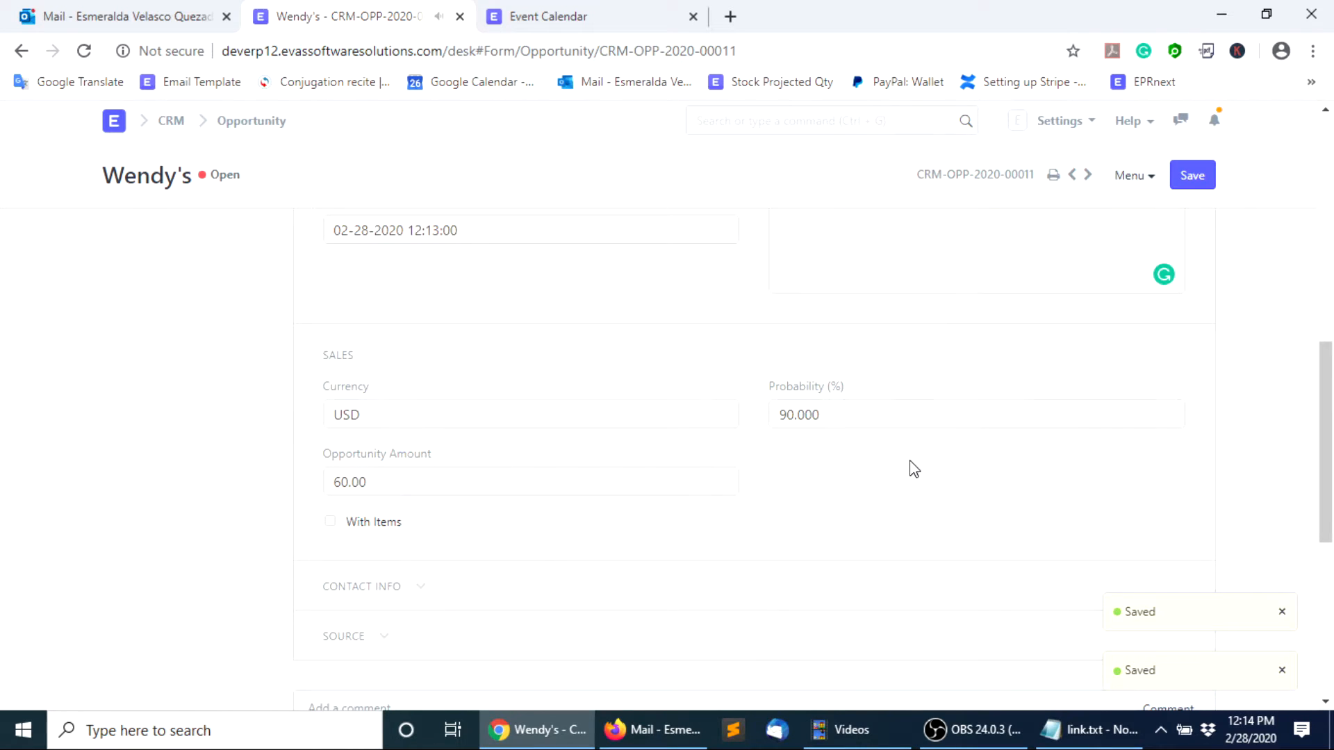
scroll(904, 465, "up", 9)
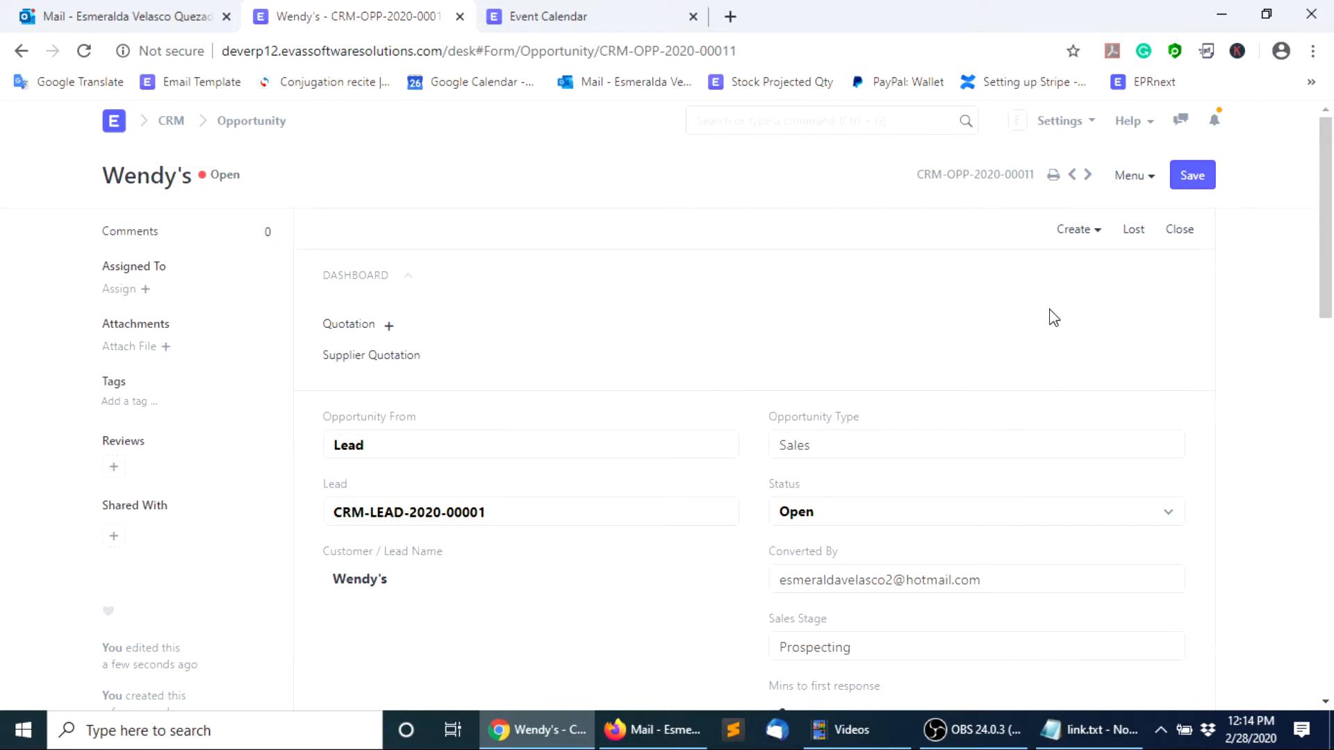
Create a quotation from the Wendy's opportunity and add an empty row to its items table
left_click(1095, 237)
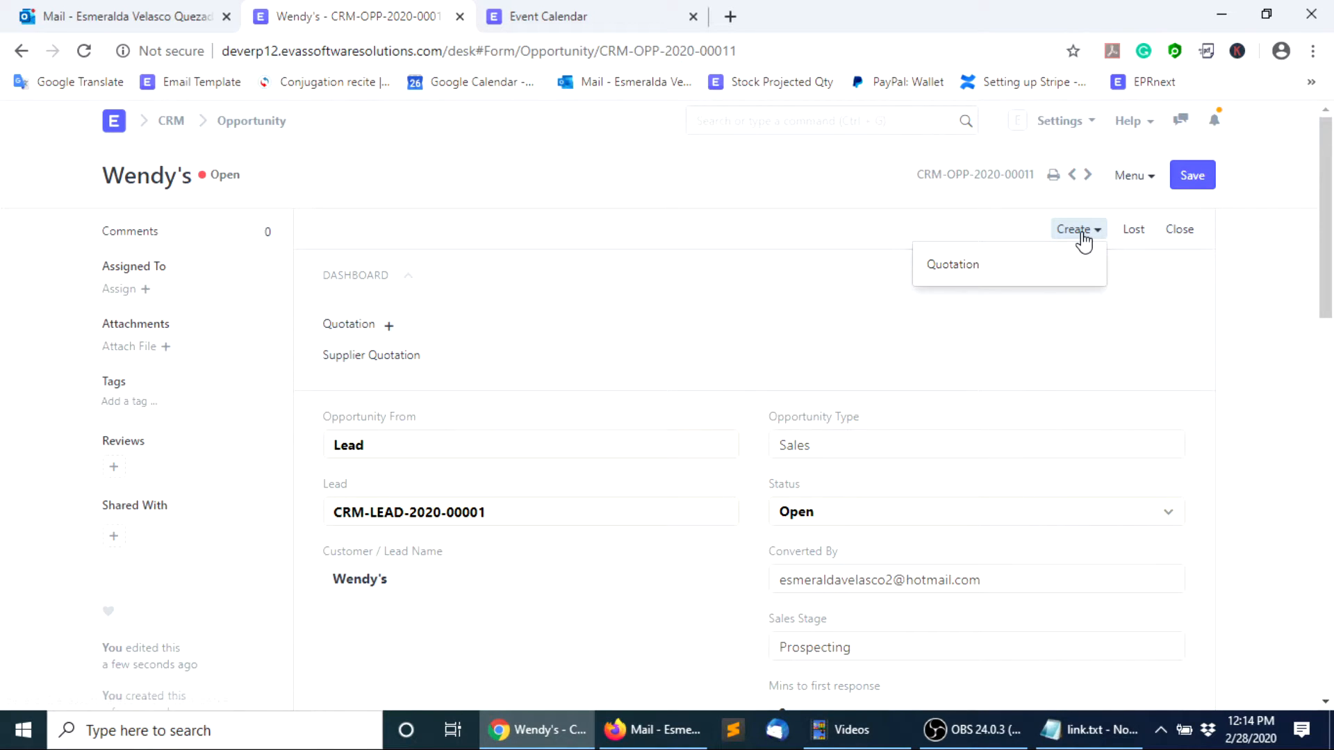
left_click(999, 274)
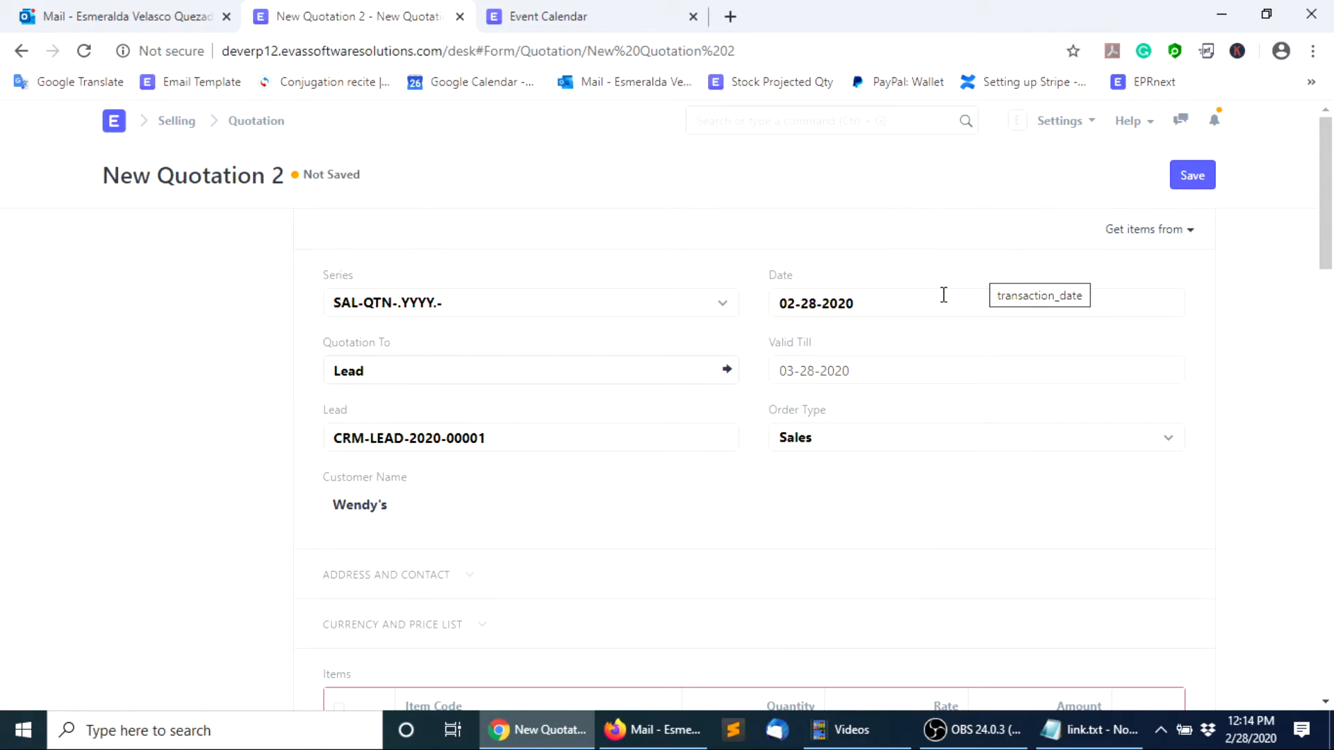
scroll(806, 448, "down", 5)
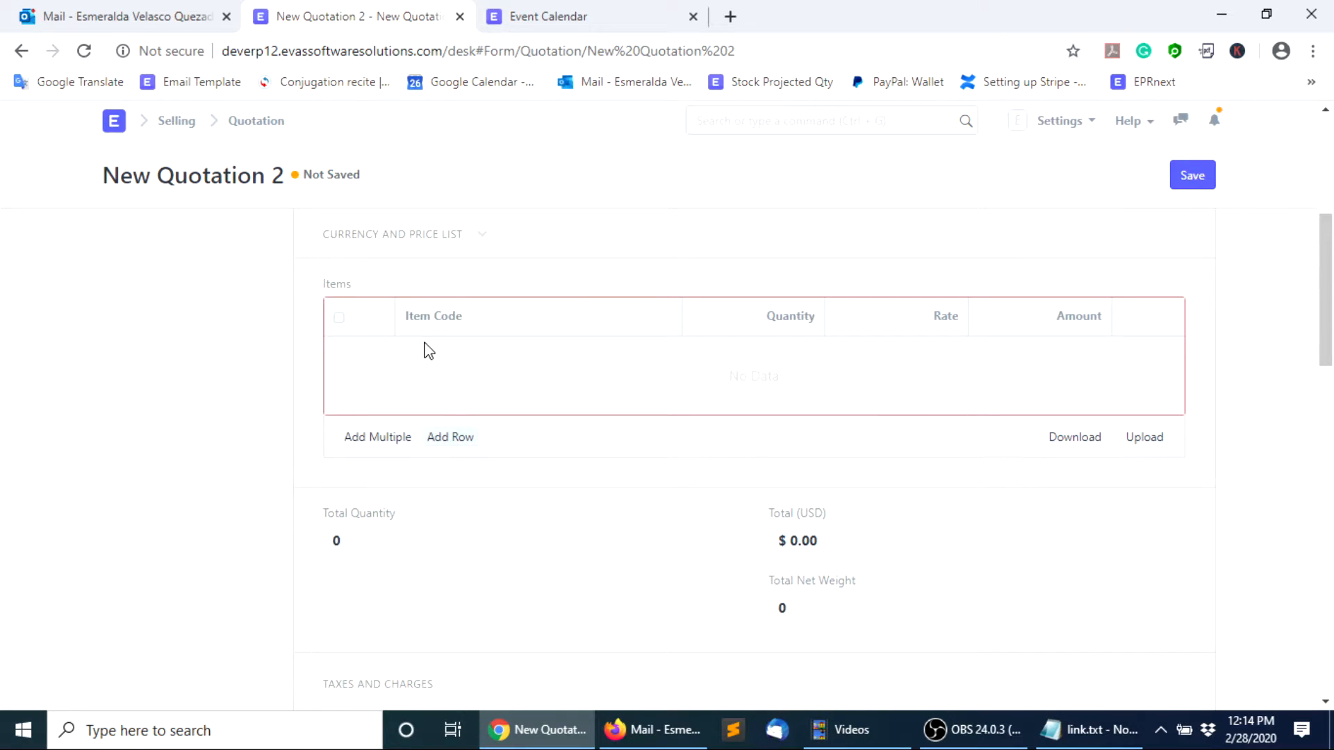
scroll(459, 362, "up", 2)
scroll(500, 387, "down", 3)
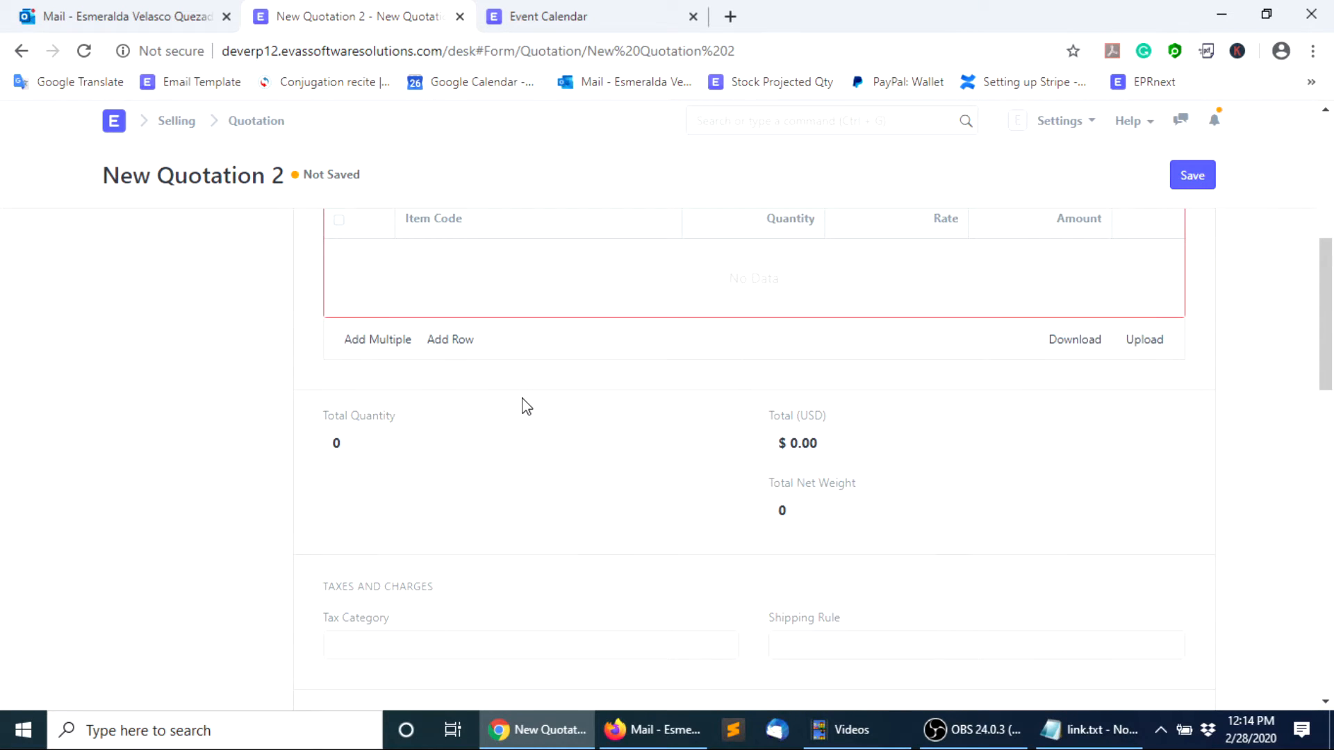
left_click(451, 340)
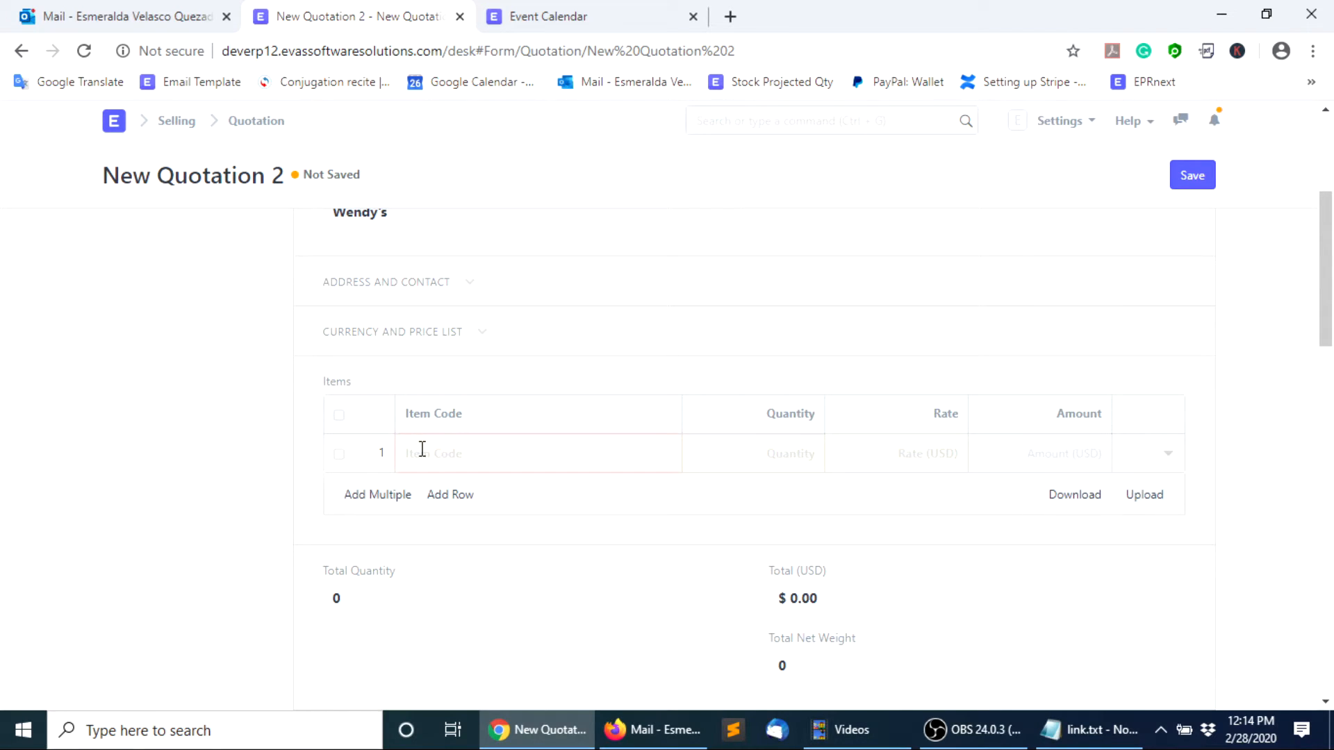
Choose coconut8packbundle as the item in the first row of the quotation's items table
left_click(423, 452)
type("ic")
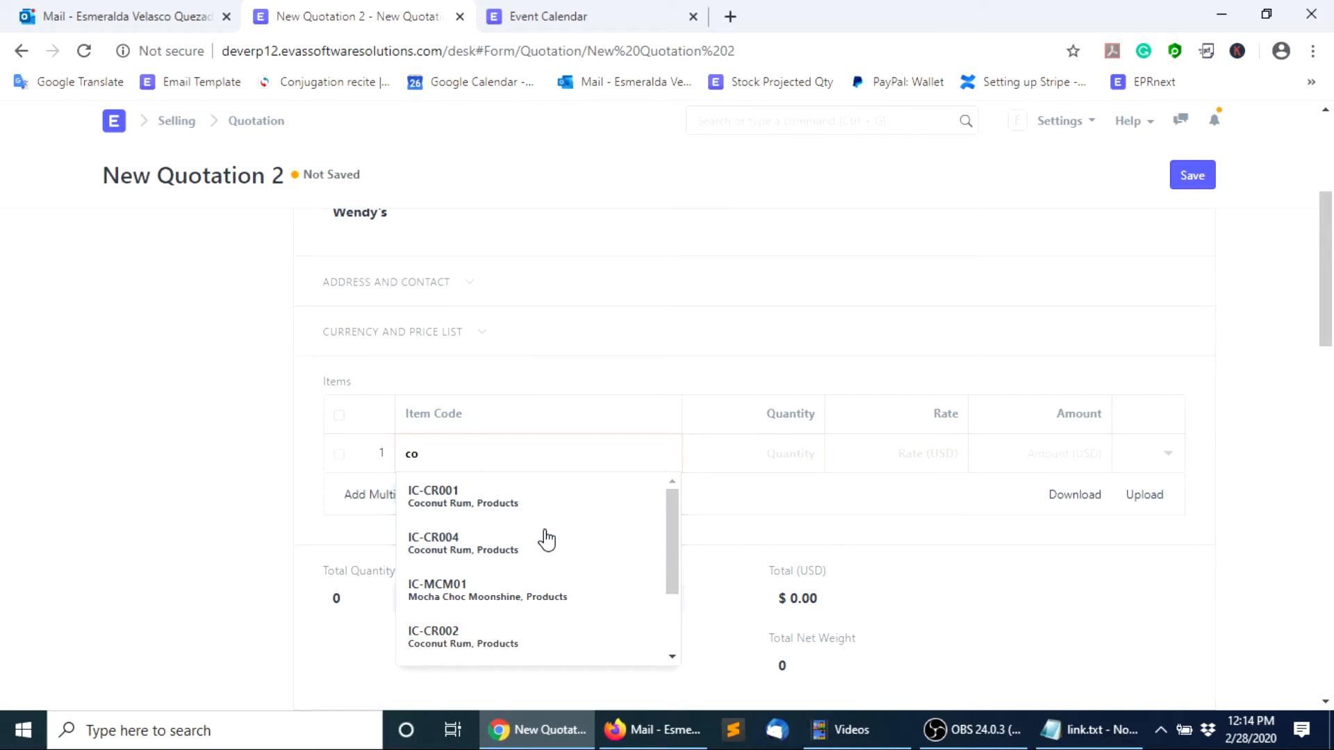
scroll(543, 576, "down", 1)
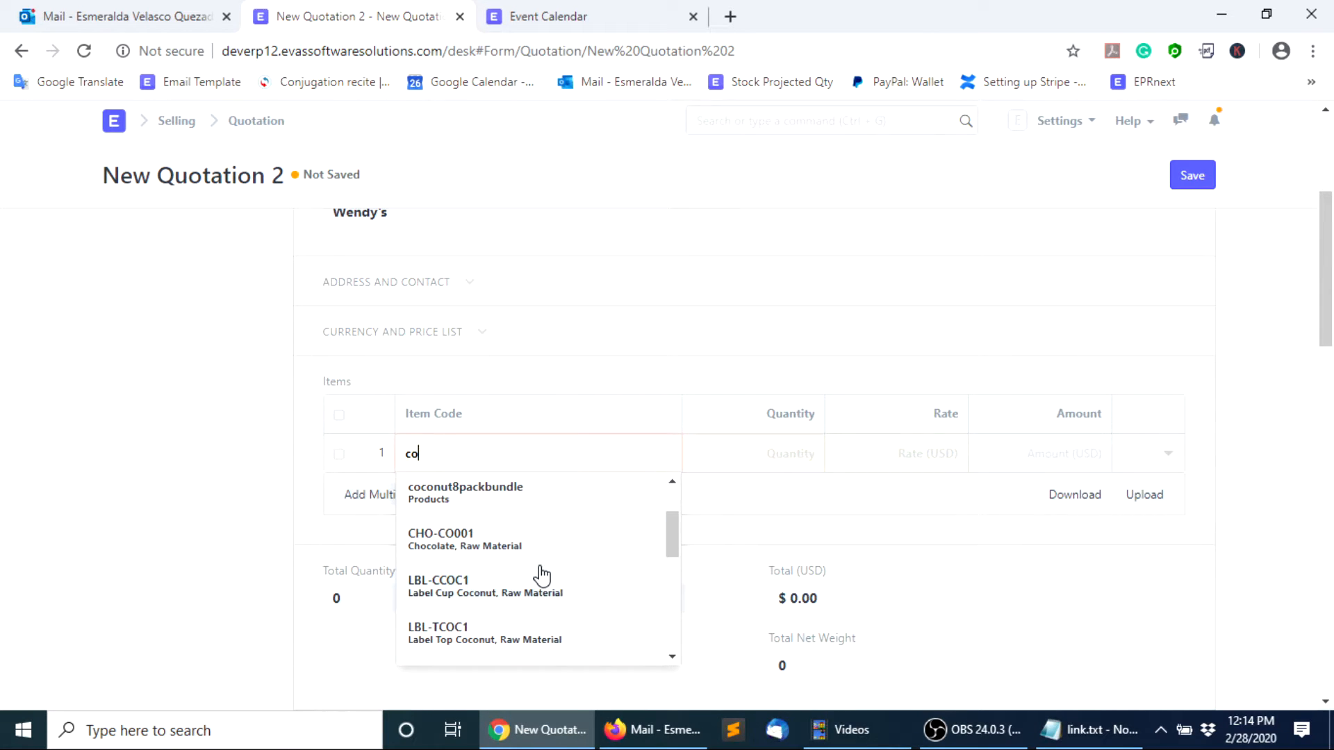
left_click(521, 488)
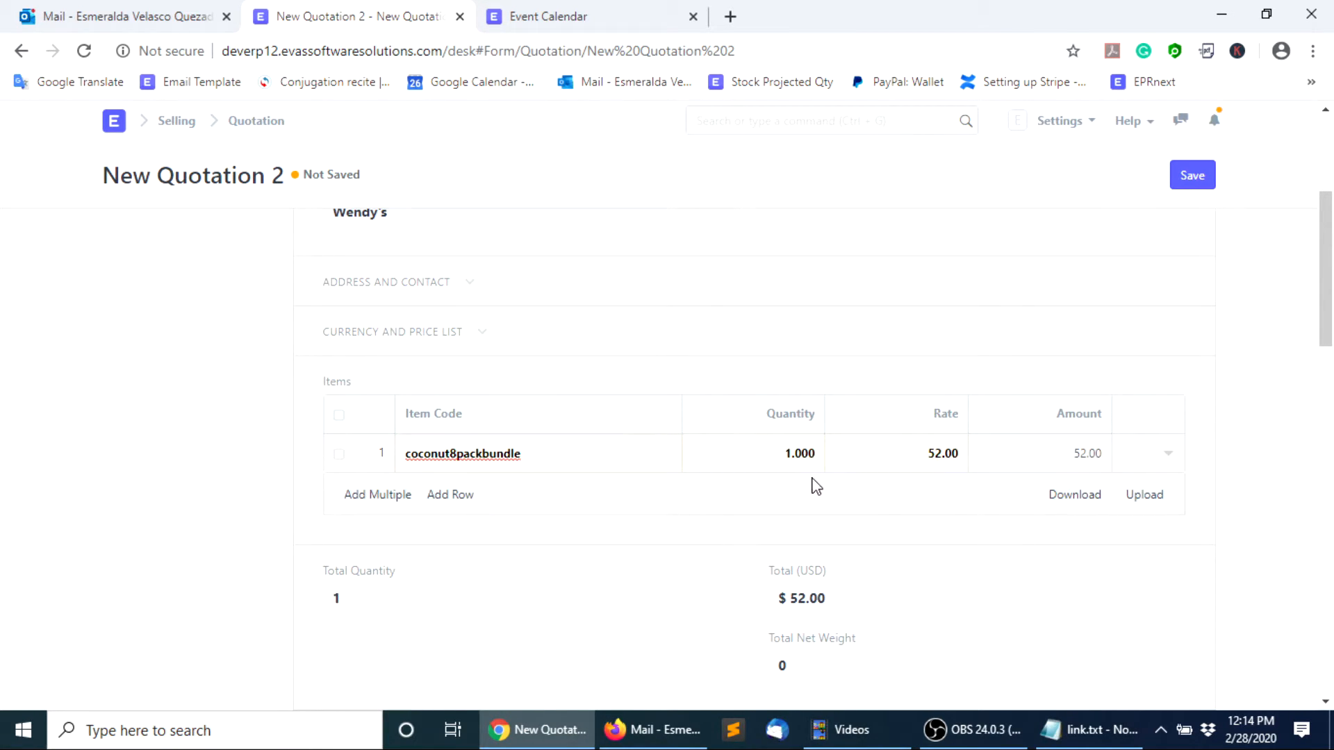
Add a second row to the quotation's items table and choose item IC-CR004 for it
scroll(1042, 555, "down", 3)
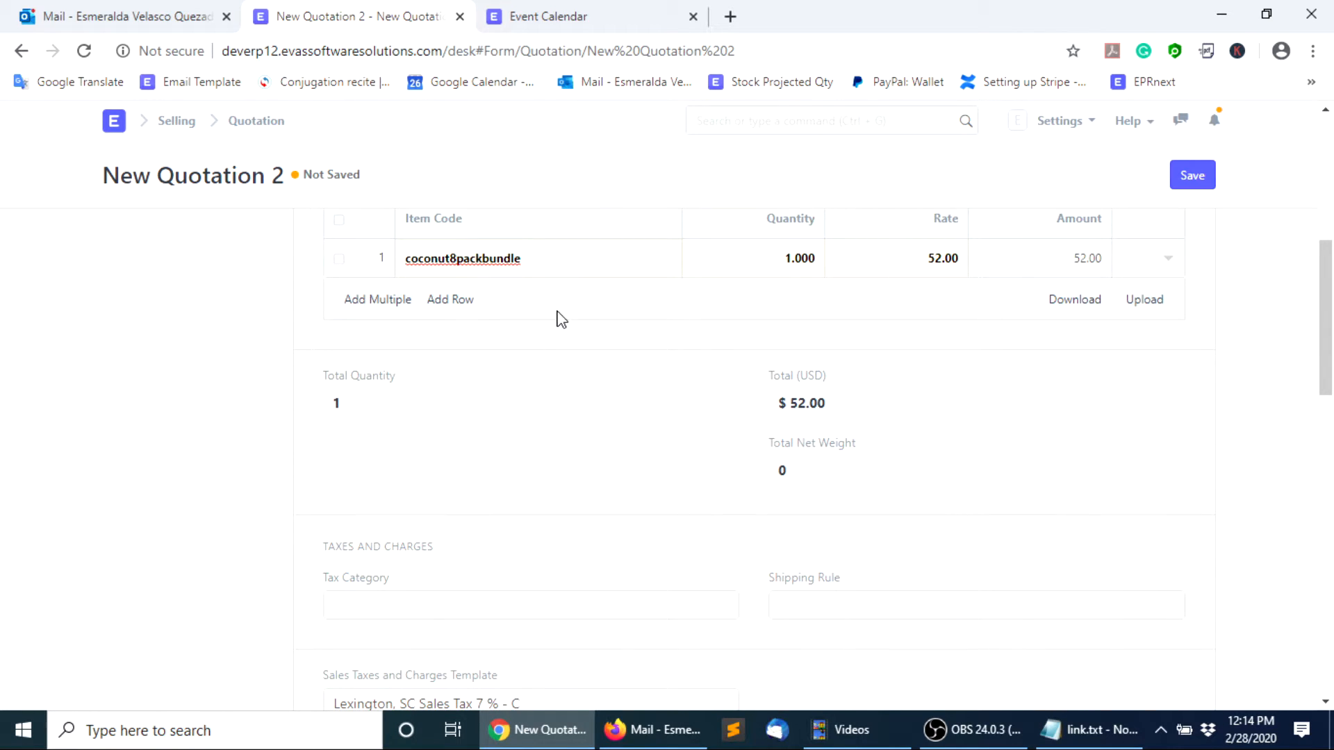
left_click(450, 300)
left_click(437, 301)
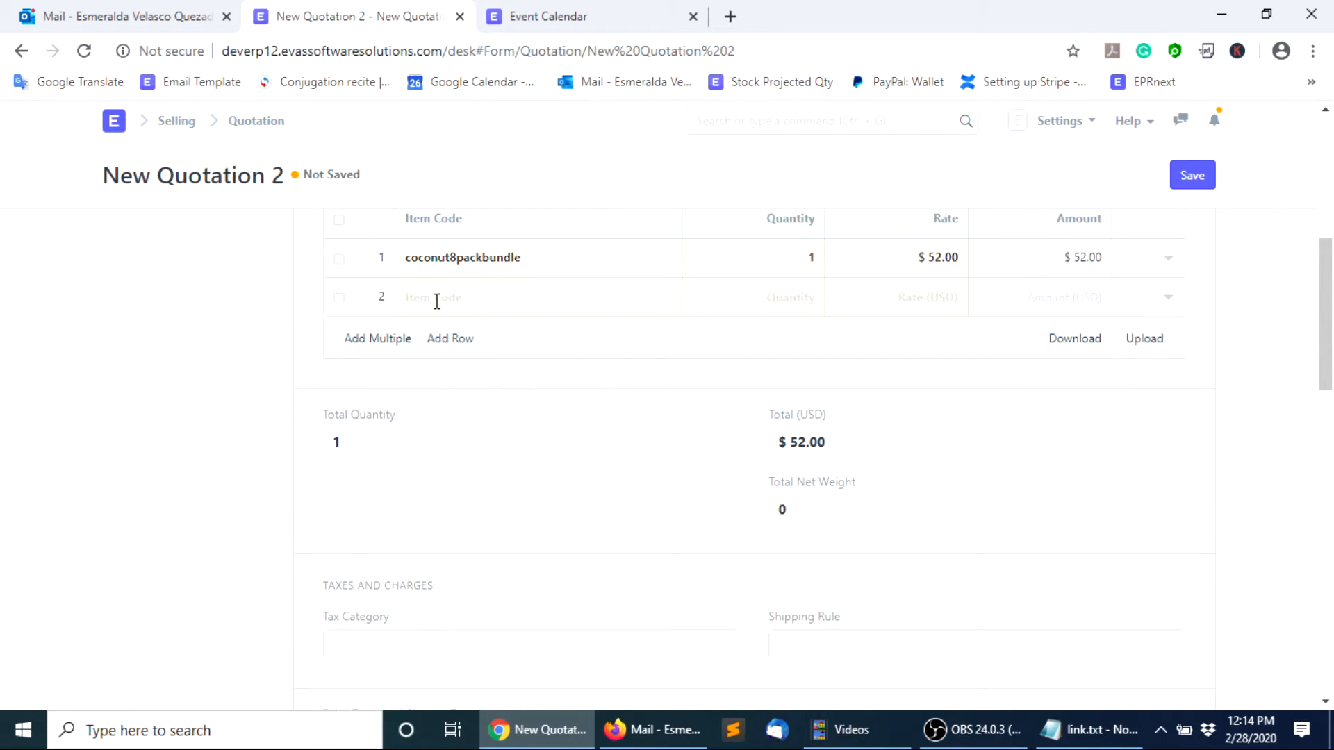
left_click(449, 299)
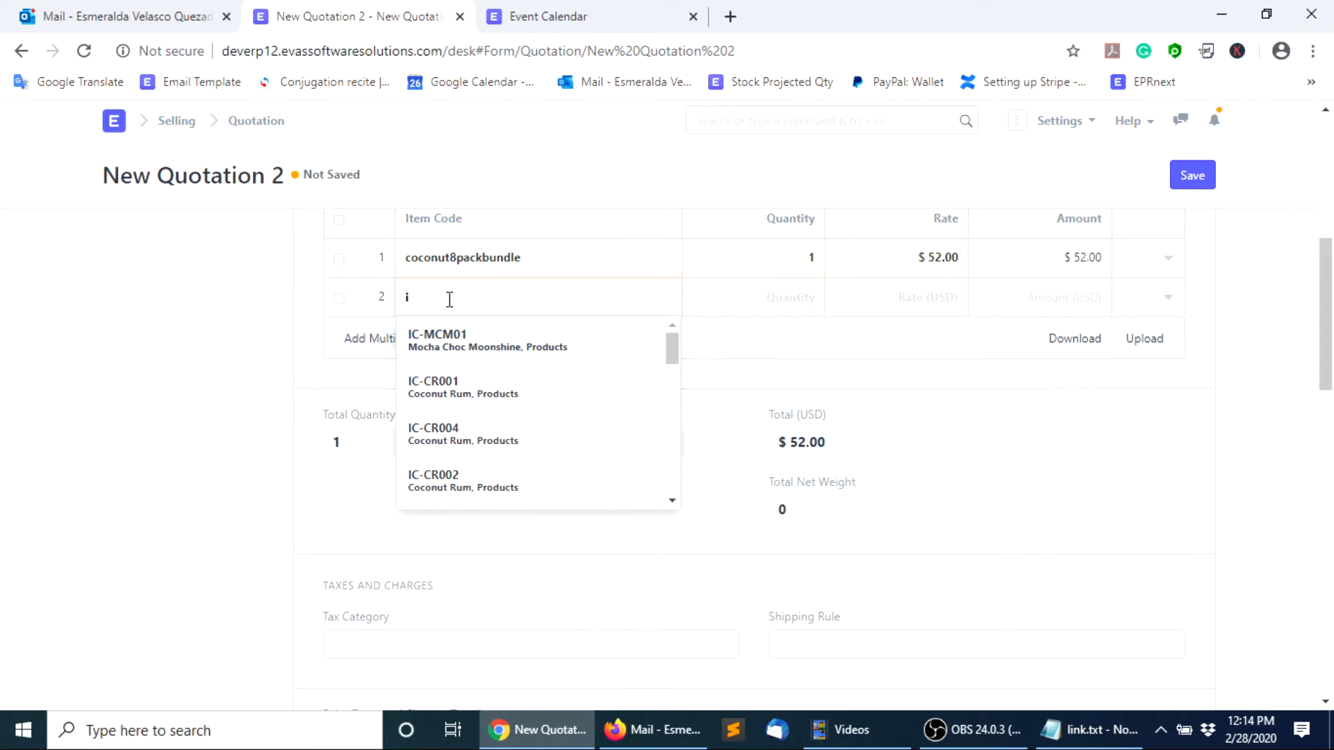
left_click(511, 441)
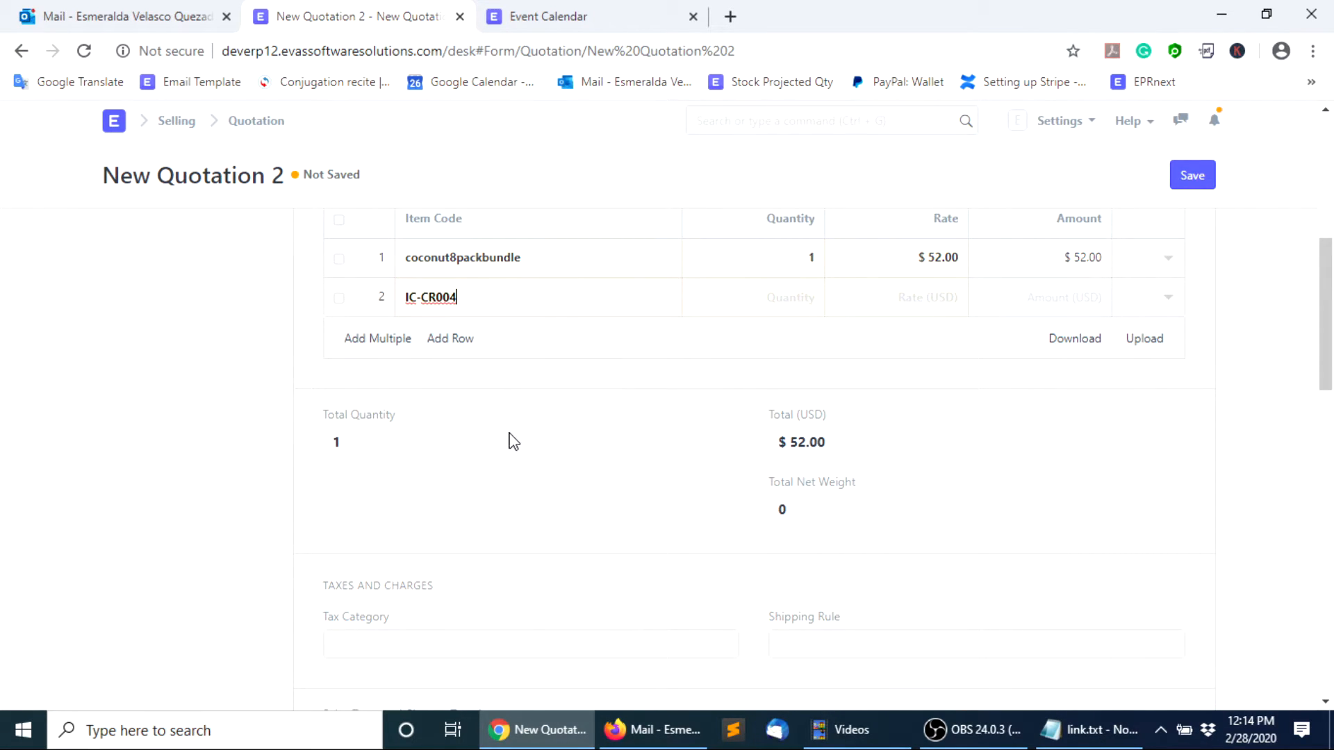
left_click(831, 359)
Examine the quotation's item totals, sales taxes and charges, and grand total
scroll(873, 406, "down", 1)
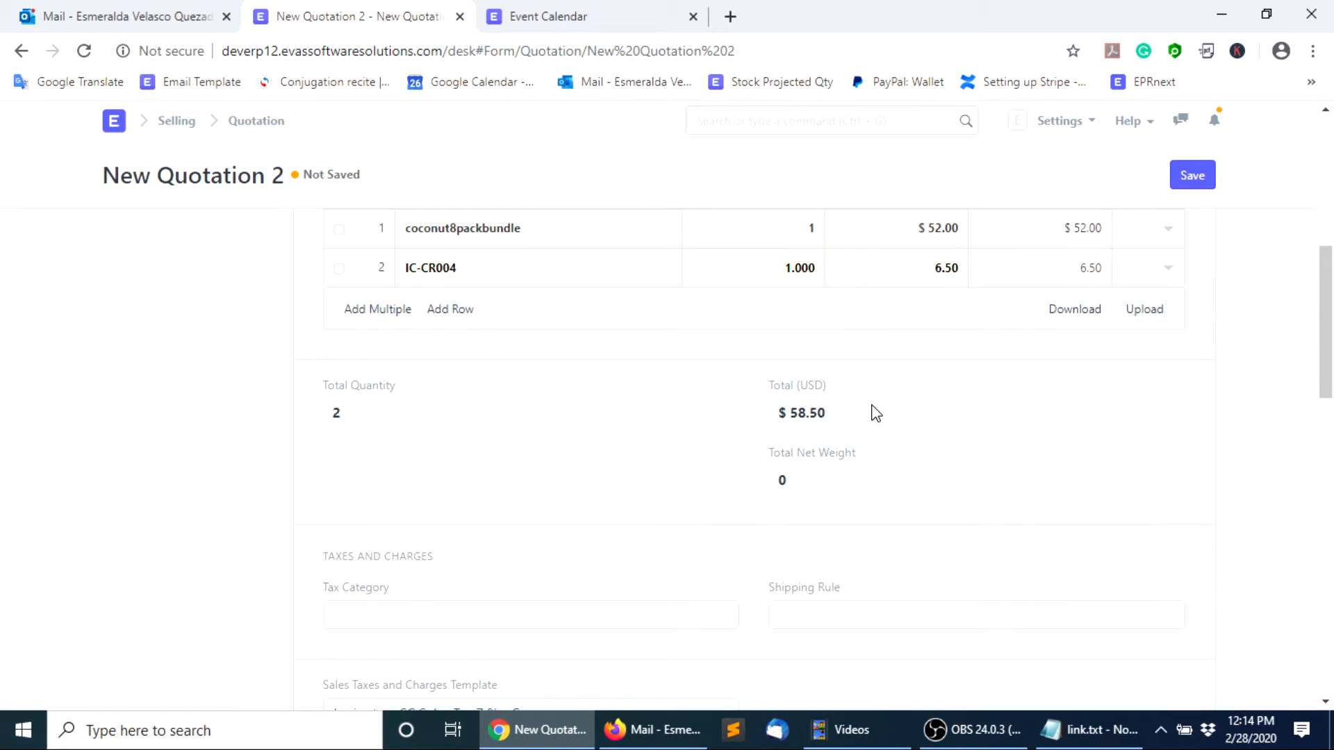
scroll(875, 414, "down", 2)
scroll(889, 430, "down", 1)
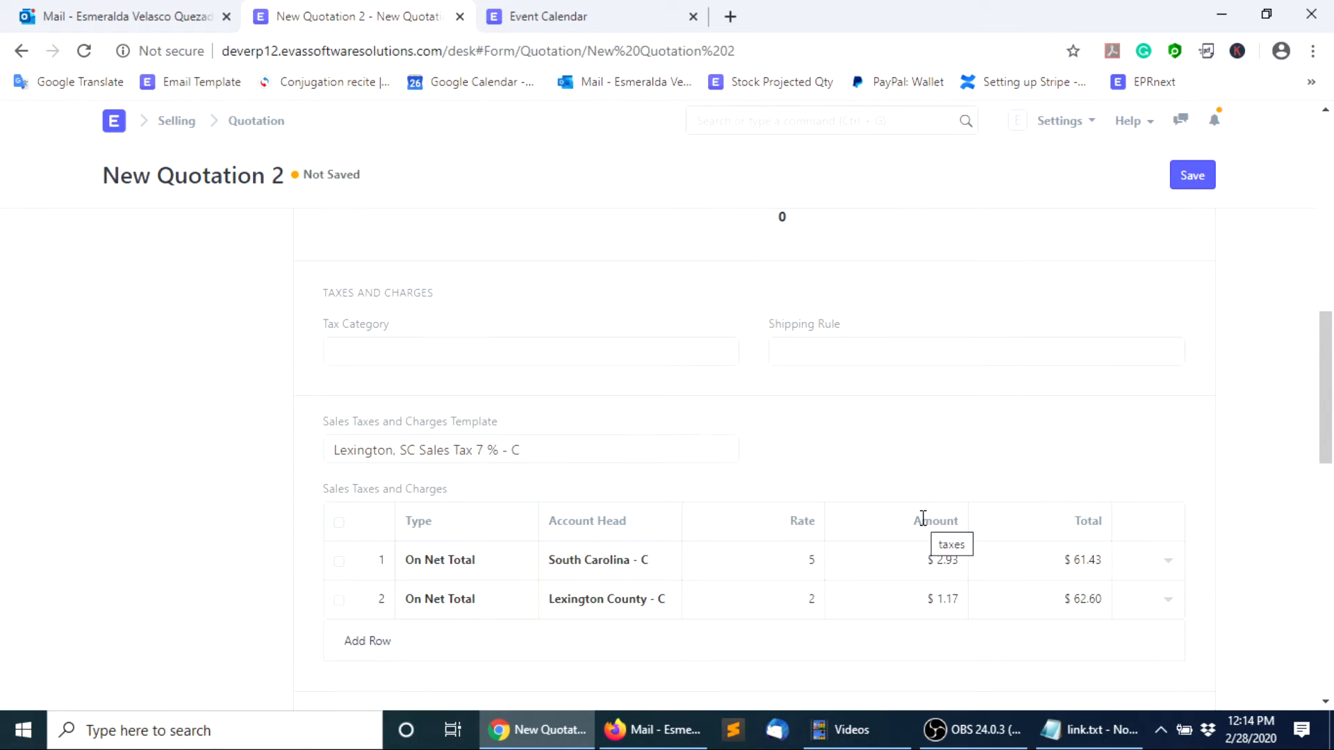
scroll(873, 461, "down", 3)
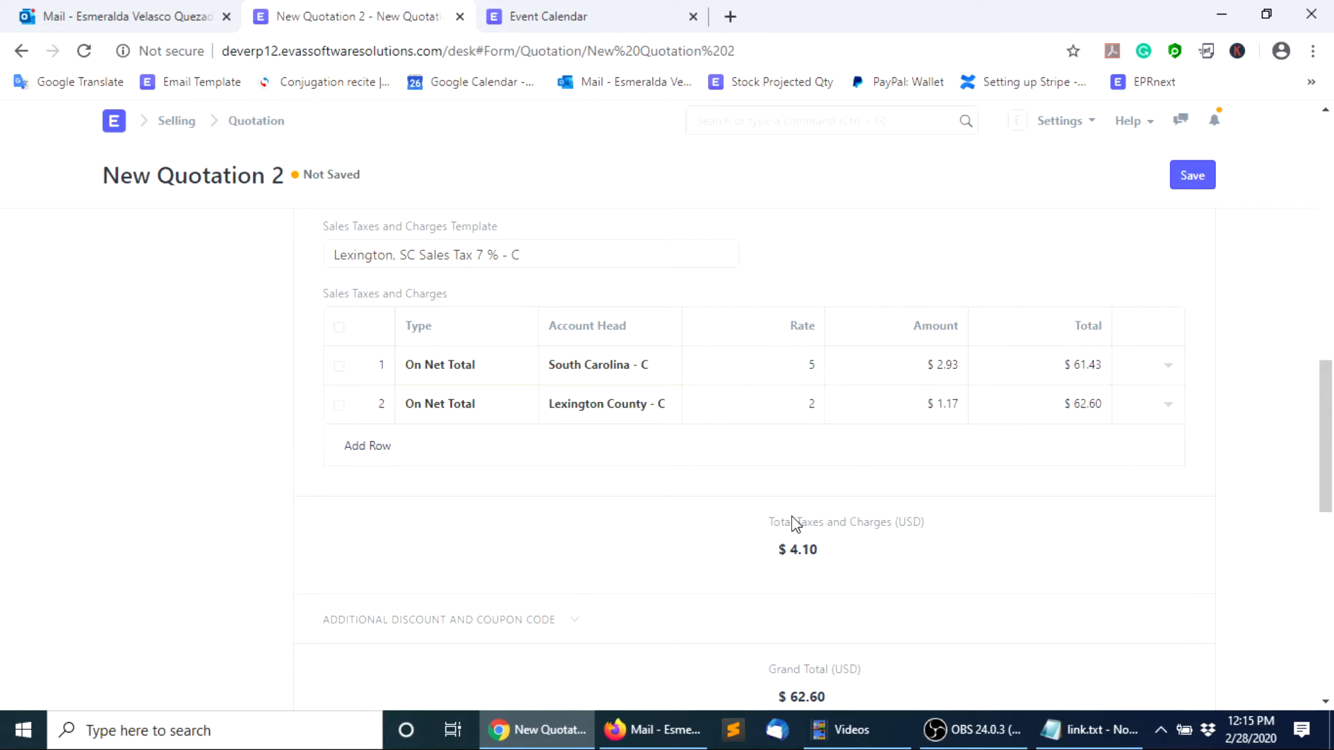
scroll(867, 390, "up", 10)
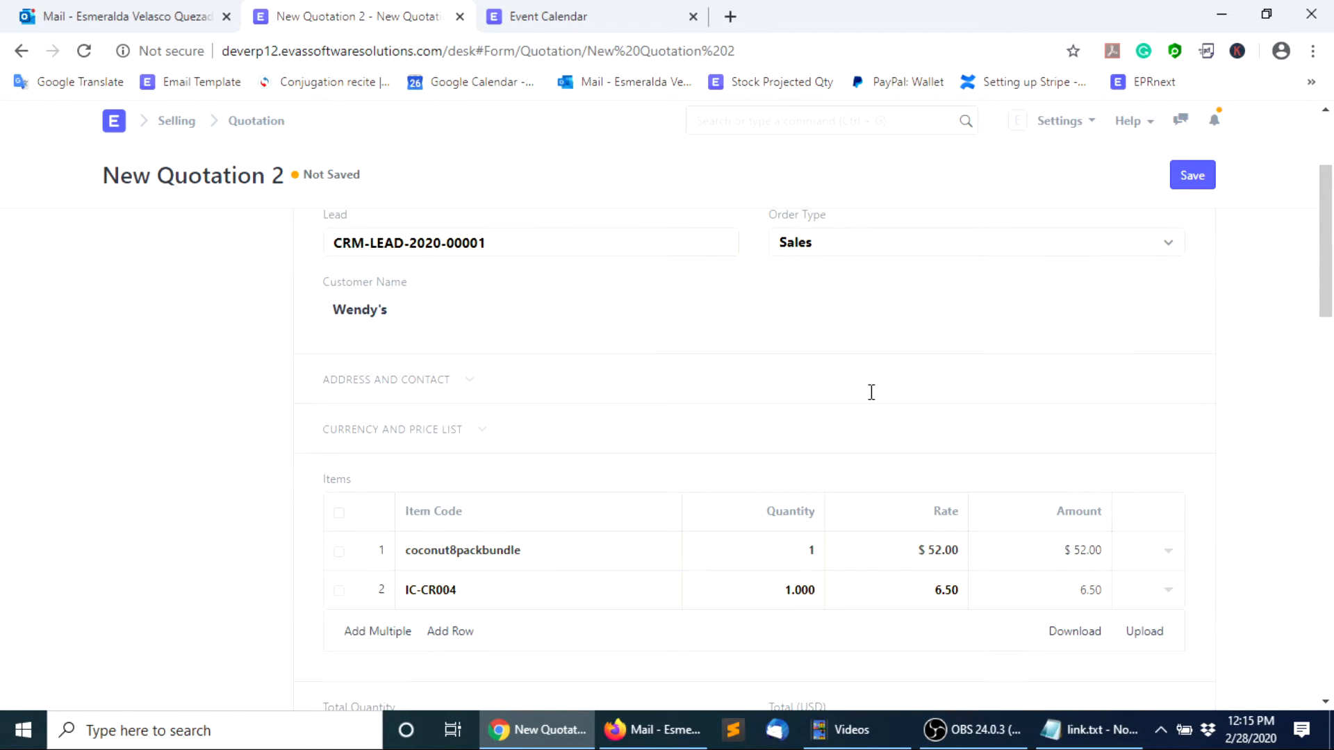
scroll(871, 393, "down", 10)
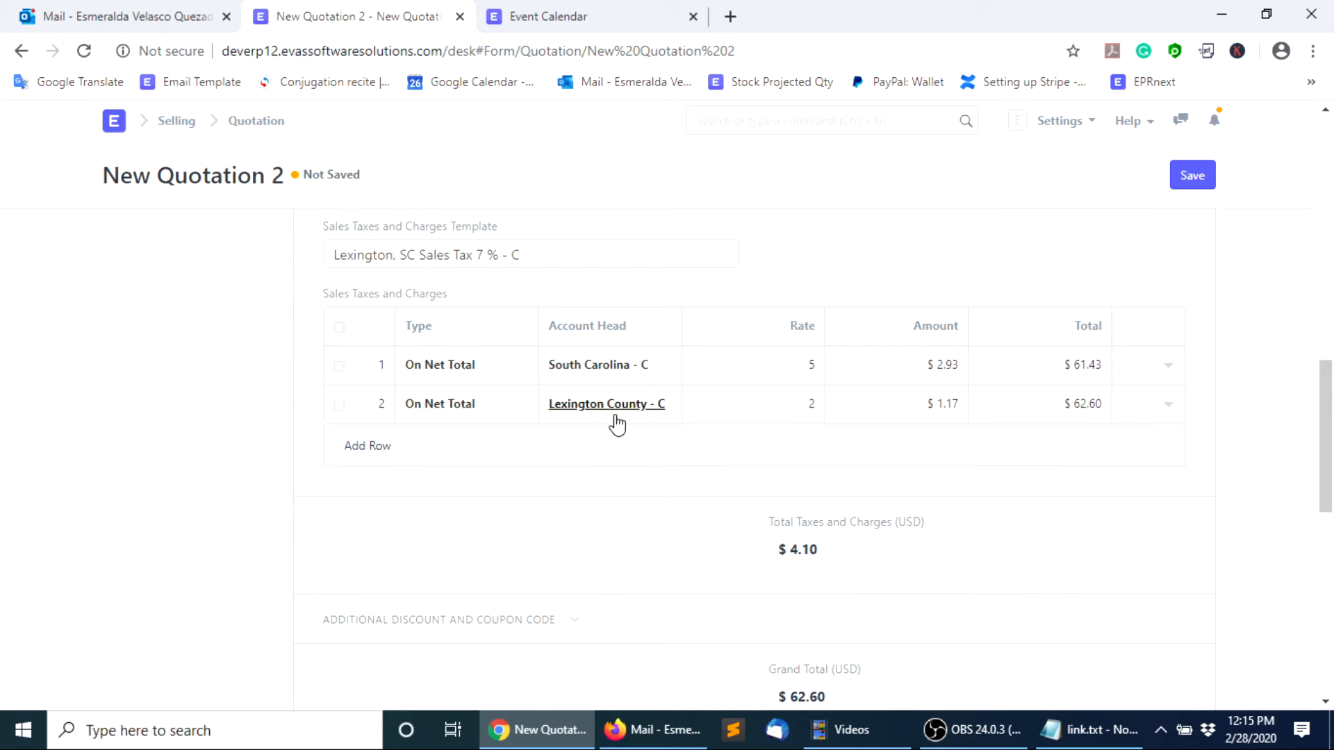
scroll(813, 353, "up", 4)
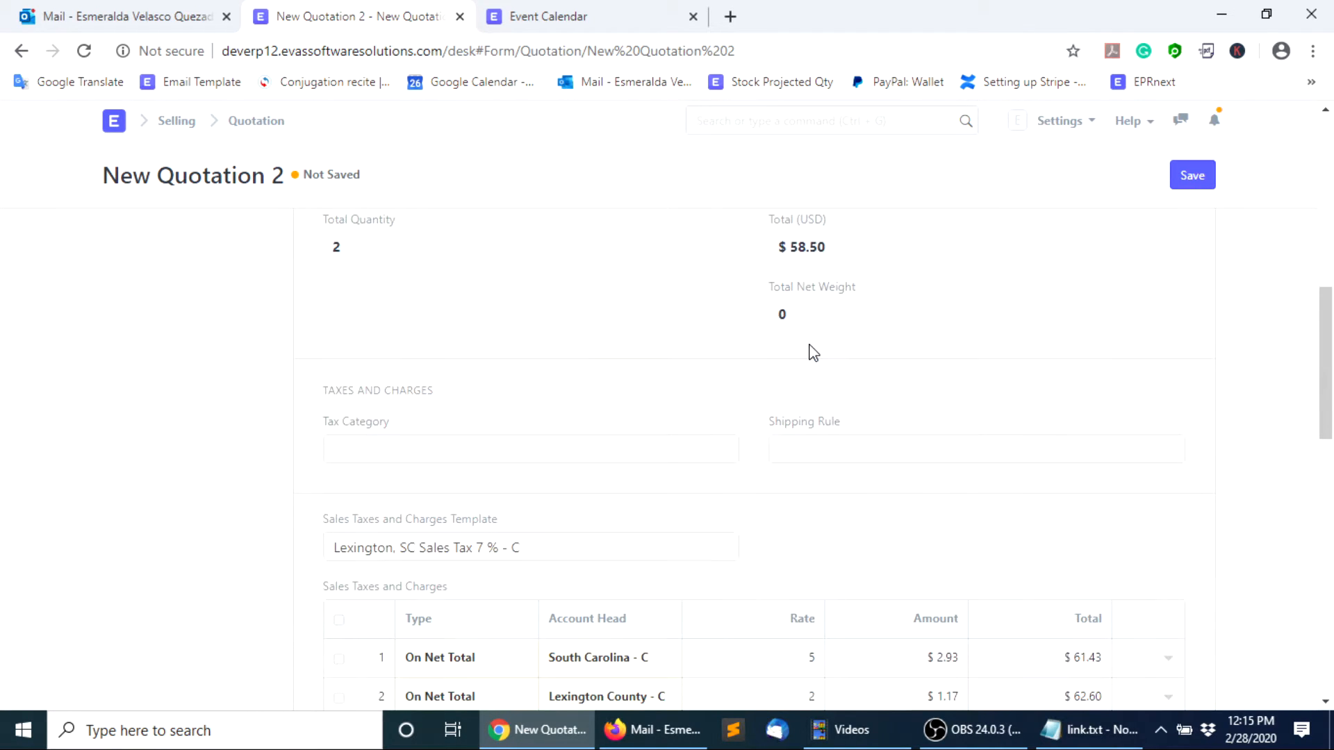
scroll(813, 353, "up", 6)
scroll(930, 362, "up", 1)
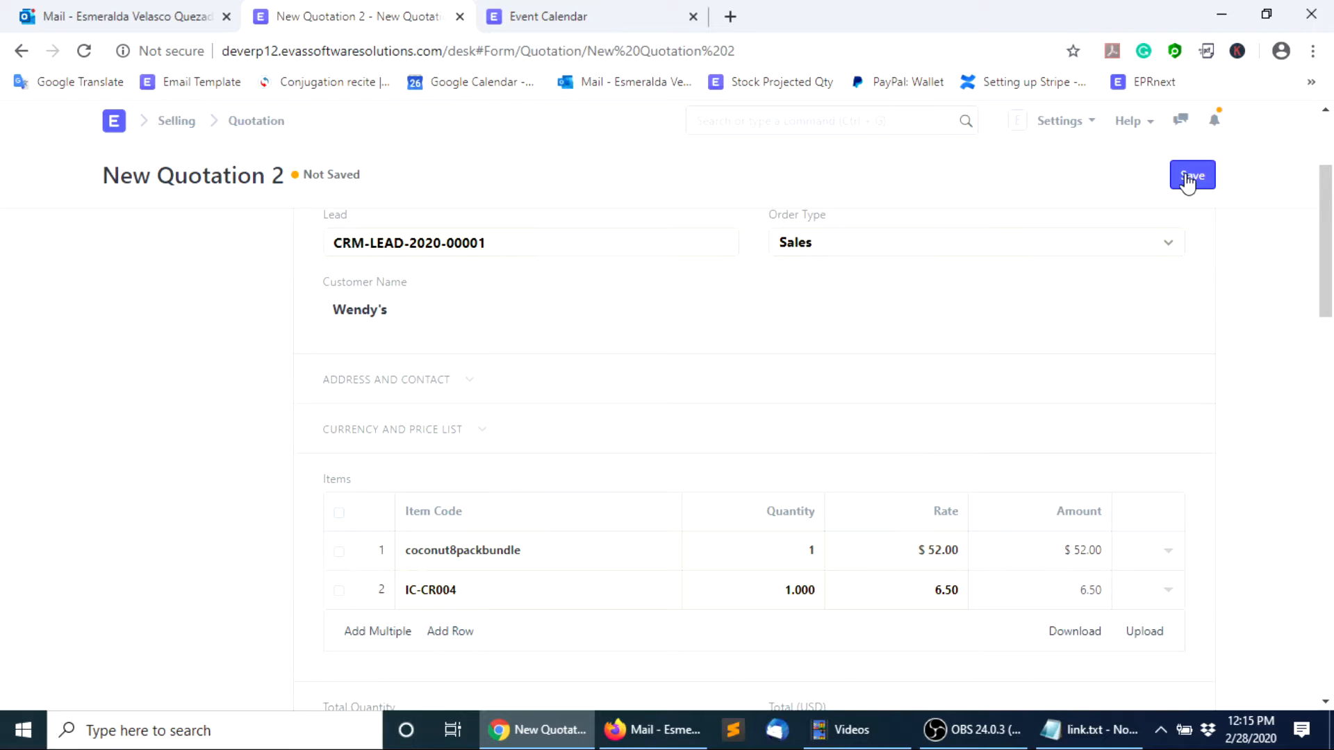
Save the Wendy's quotation and permanently submit it
left_click(1196, 175)
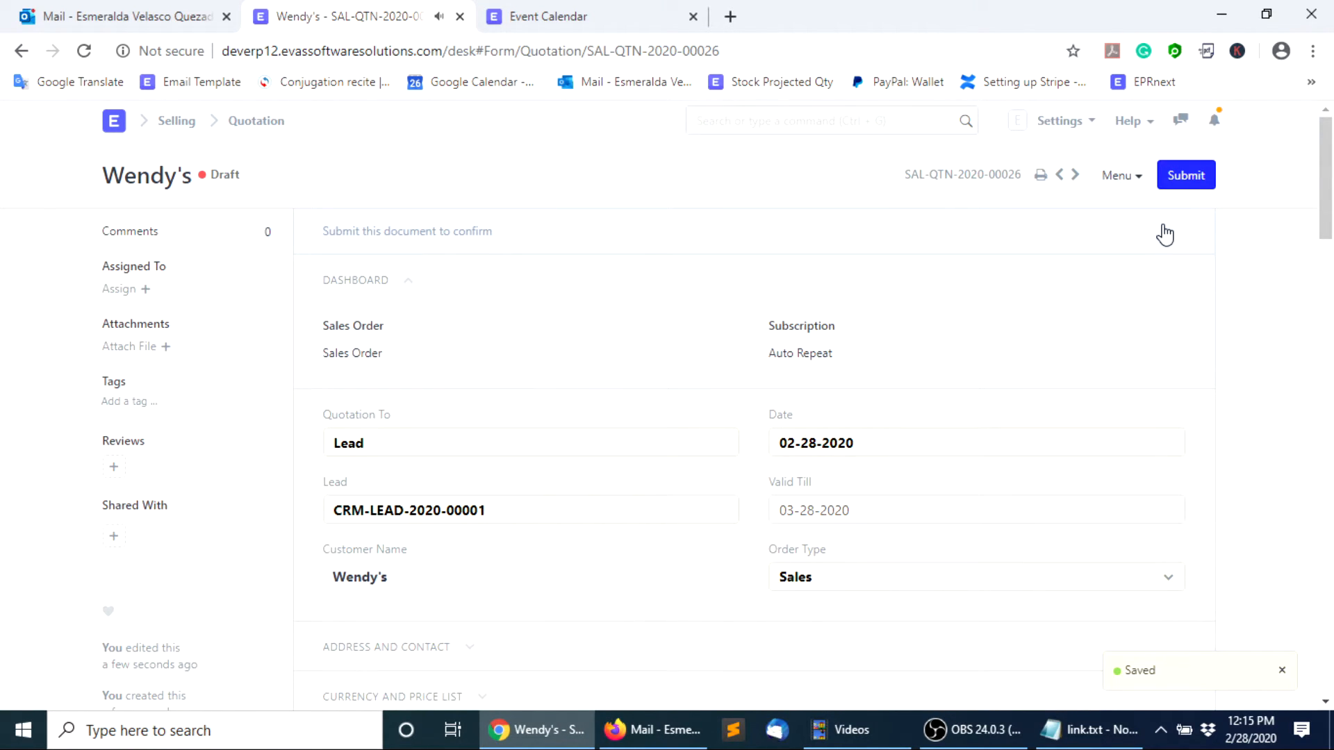
left_click(1195, 179)
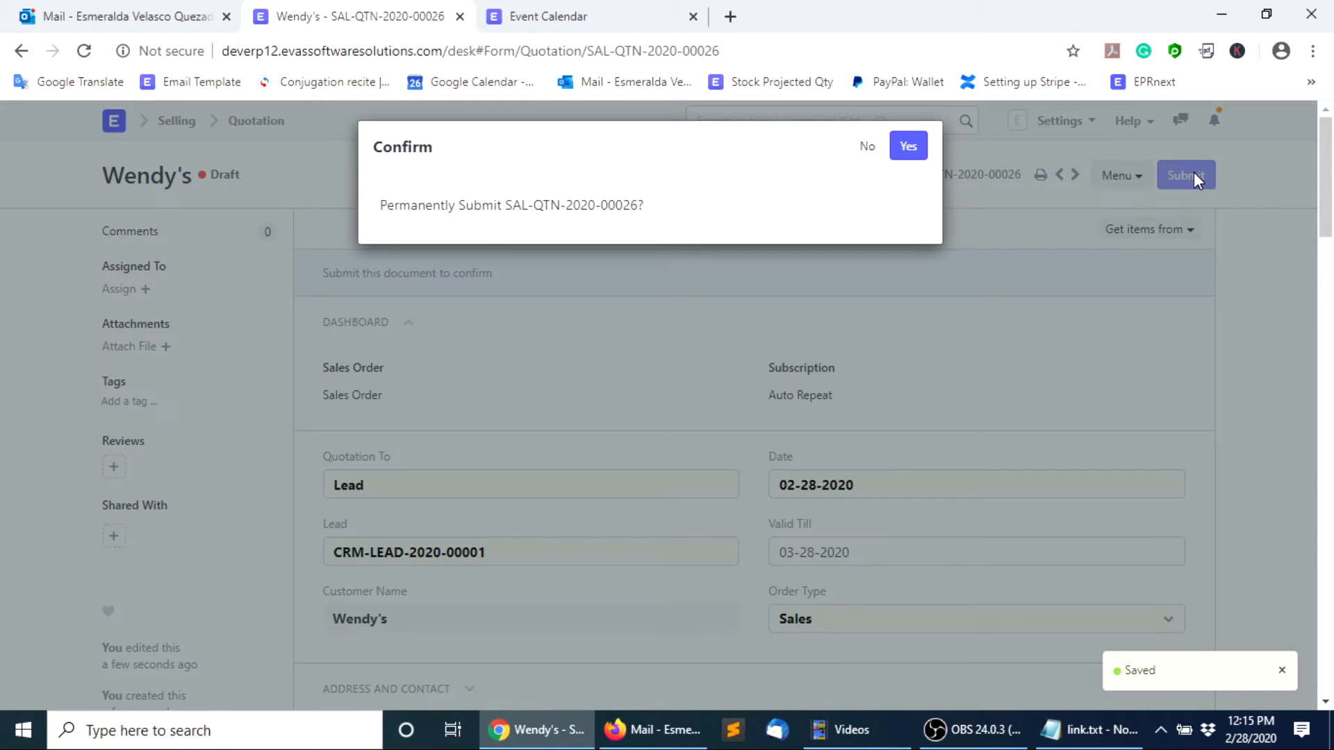
left_click(909, 159)
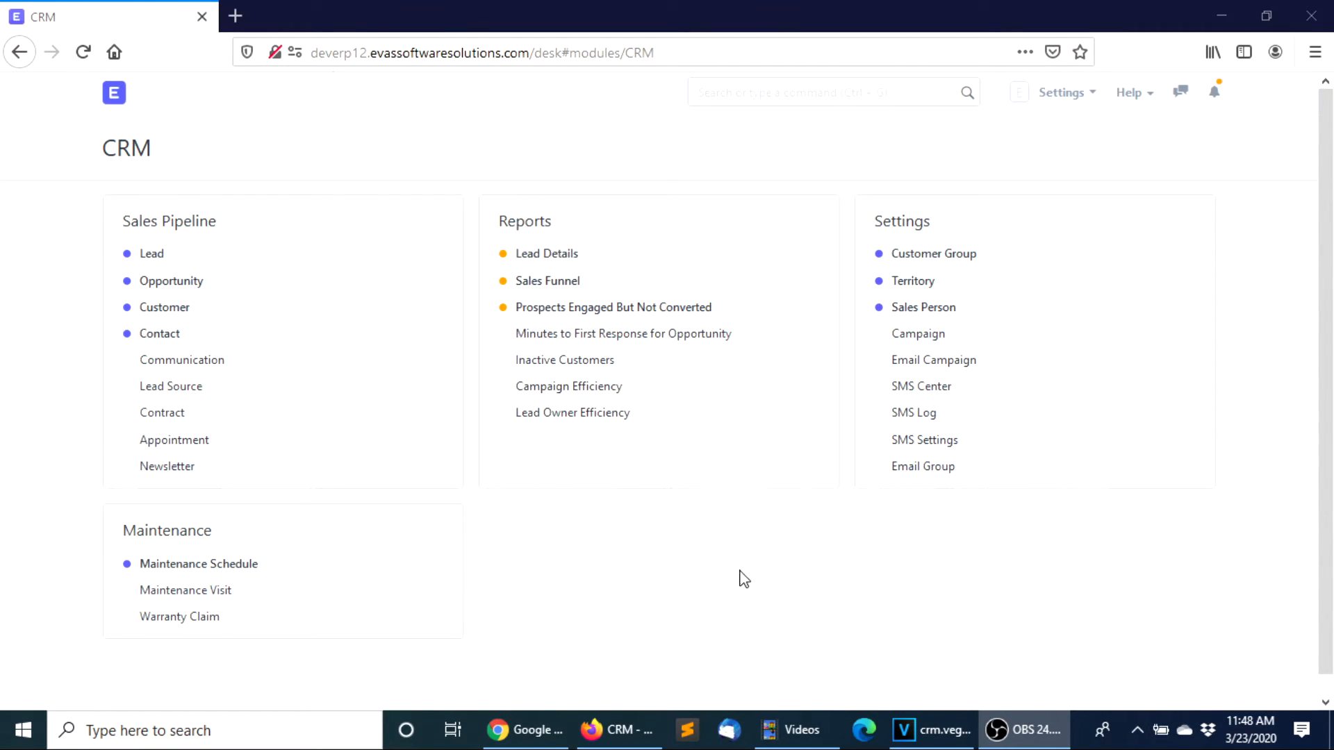
Open the Lowes Foods email group from the CRM module, list its subscribers and look at the blank new member form
left_click(925, 467)
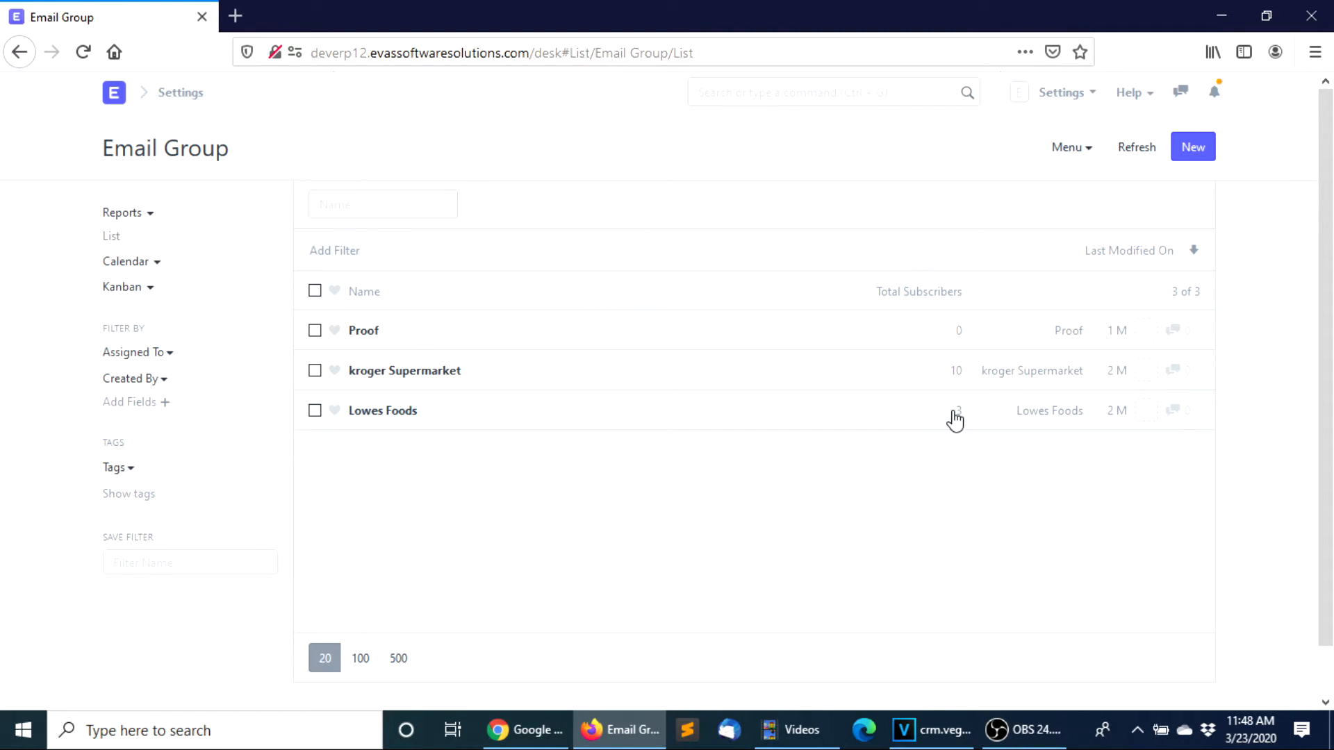
left_click(774, 424)
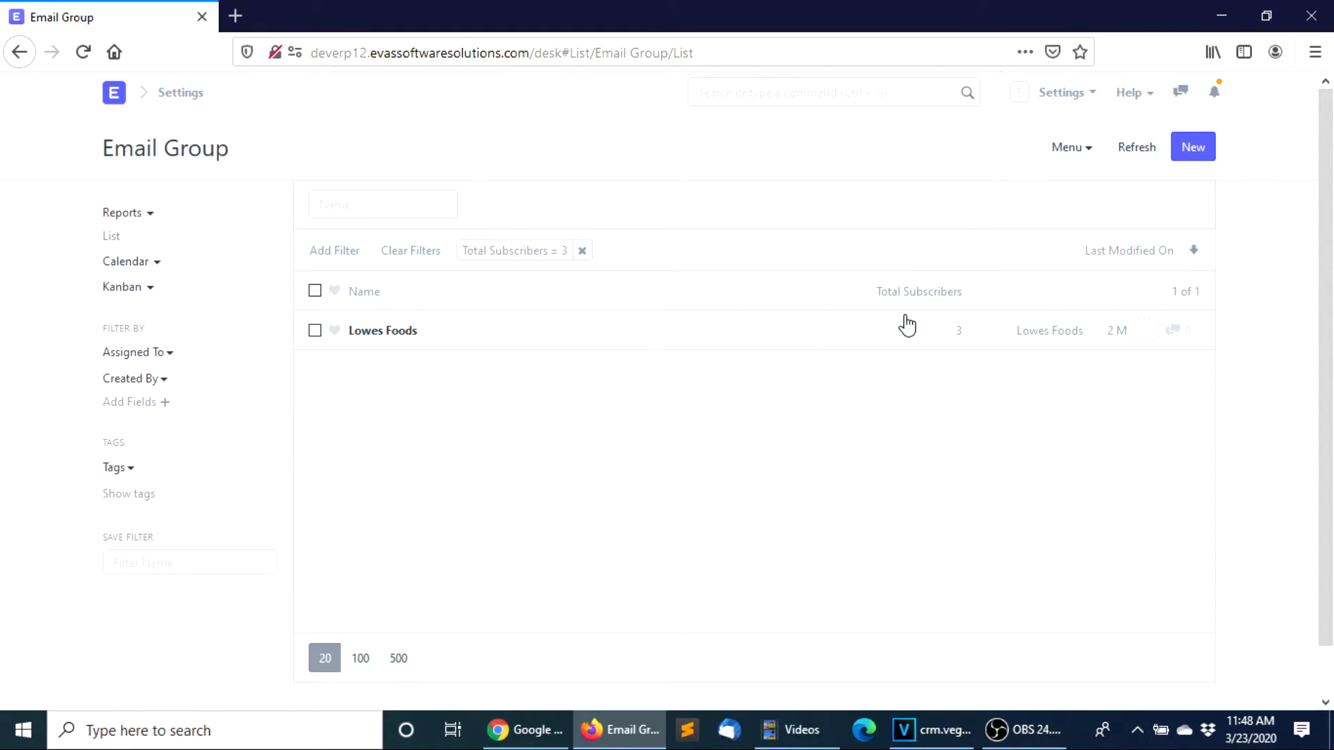
left_click(391, 338)
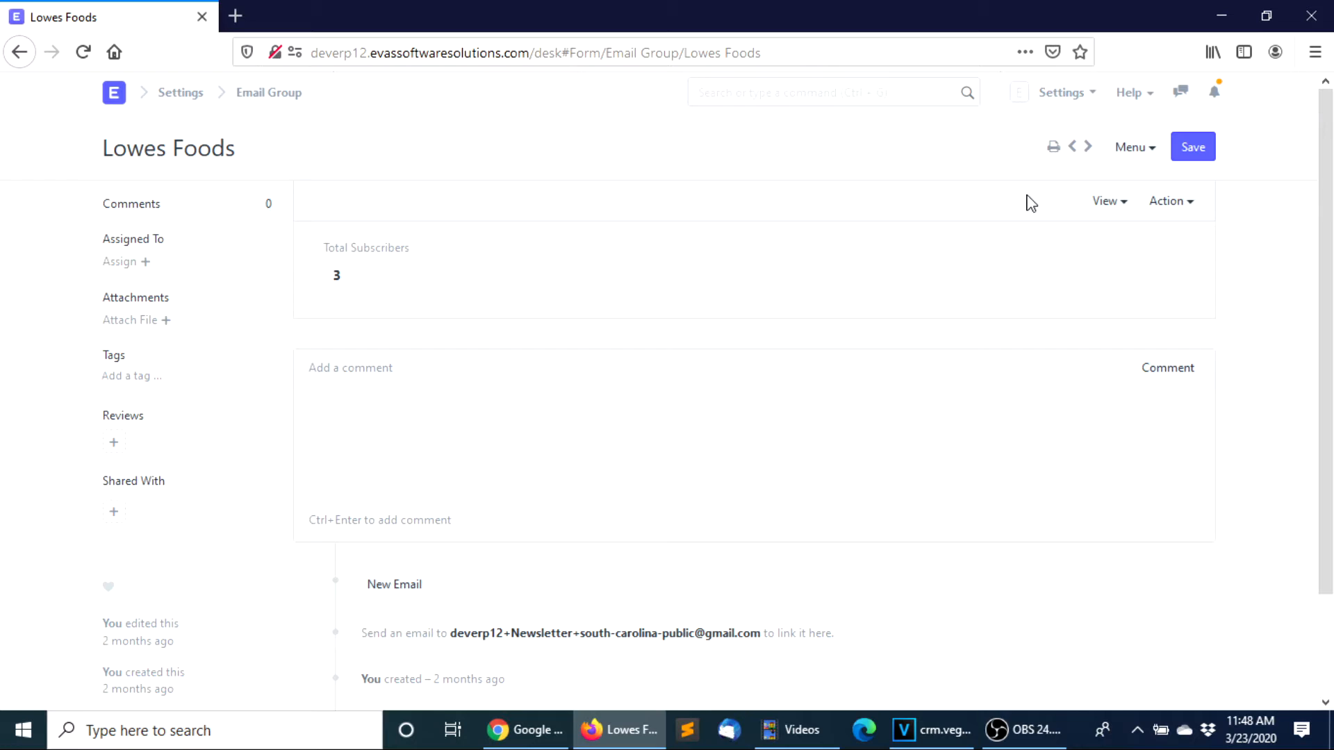
left_click(1111, 203)
left_click(1053, 248)
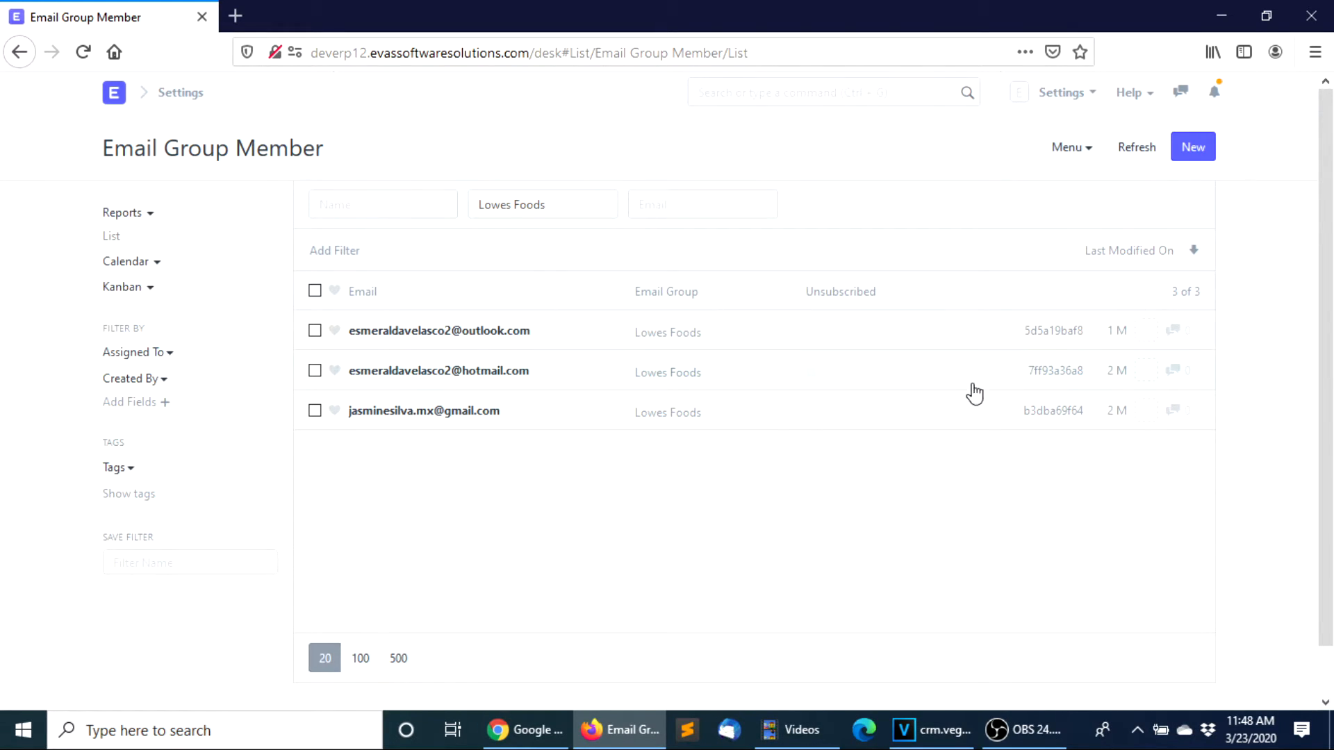
left_click(1193, 147)
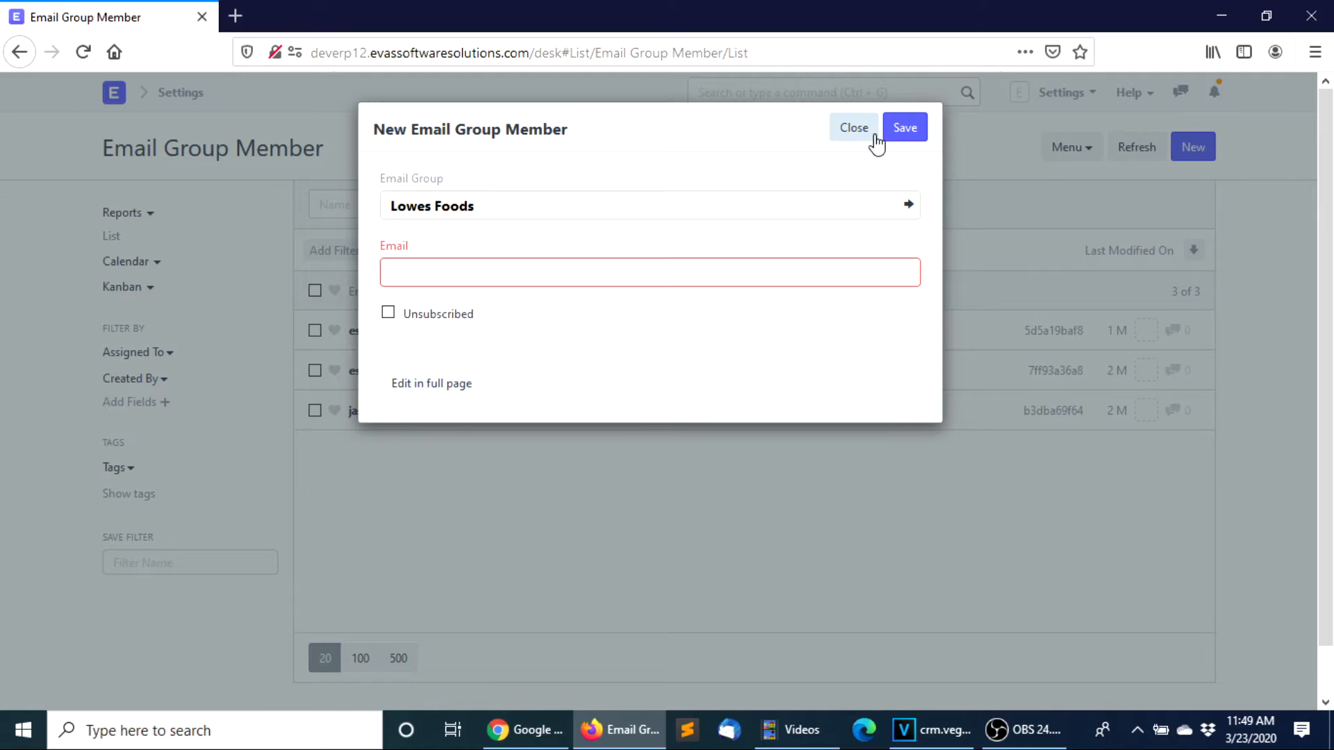
left_click(854, 128)
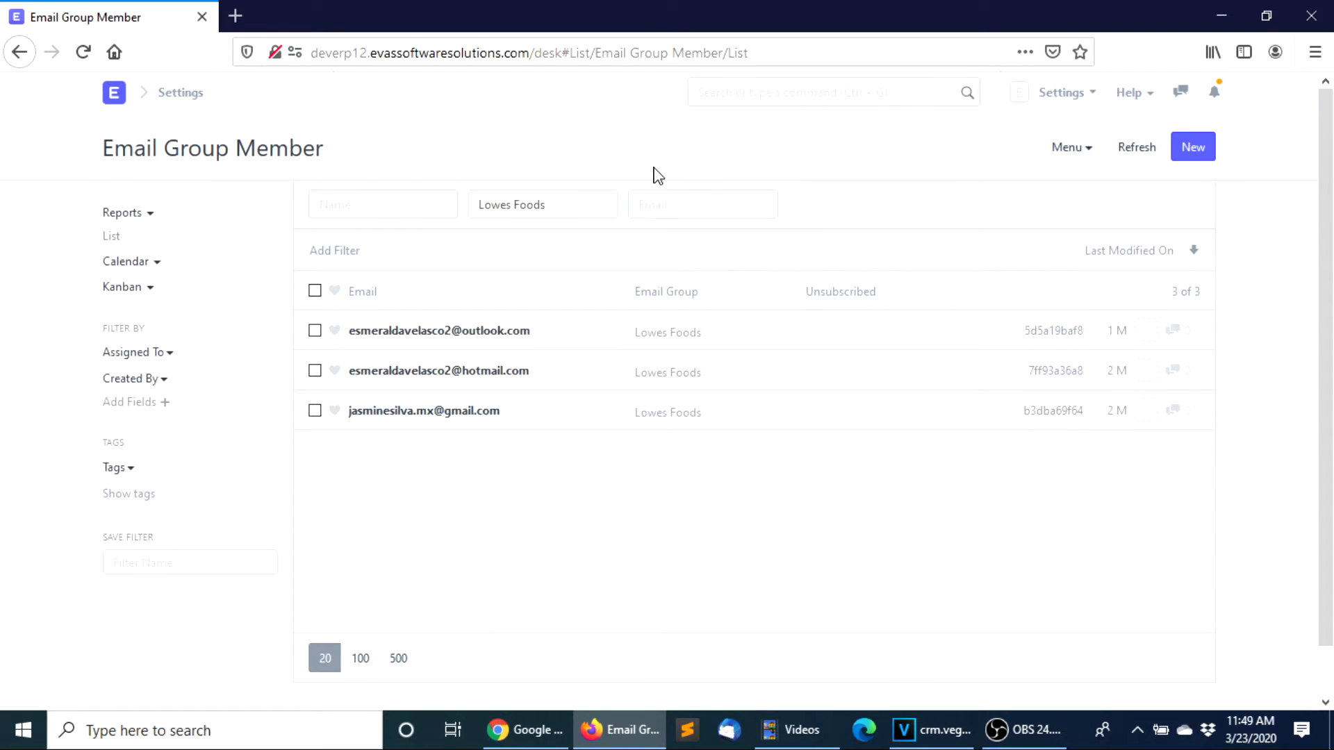
Create a new newsletter from the CRM module with the Lowes Foods email group as recipient
left_click(113, 93)
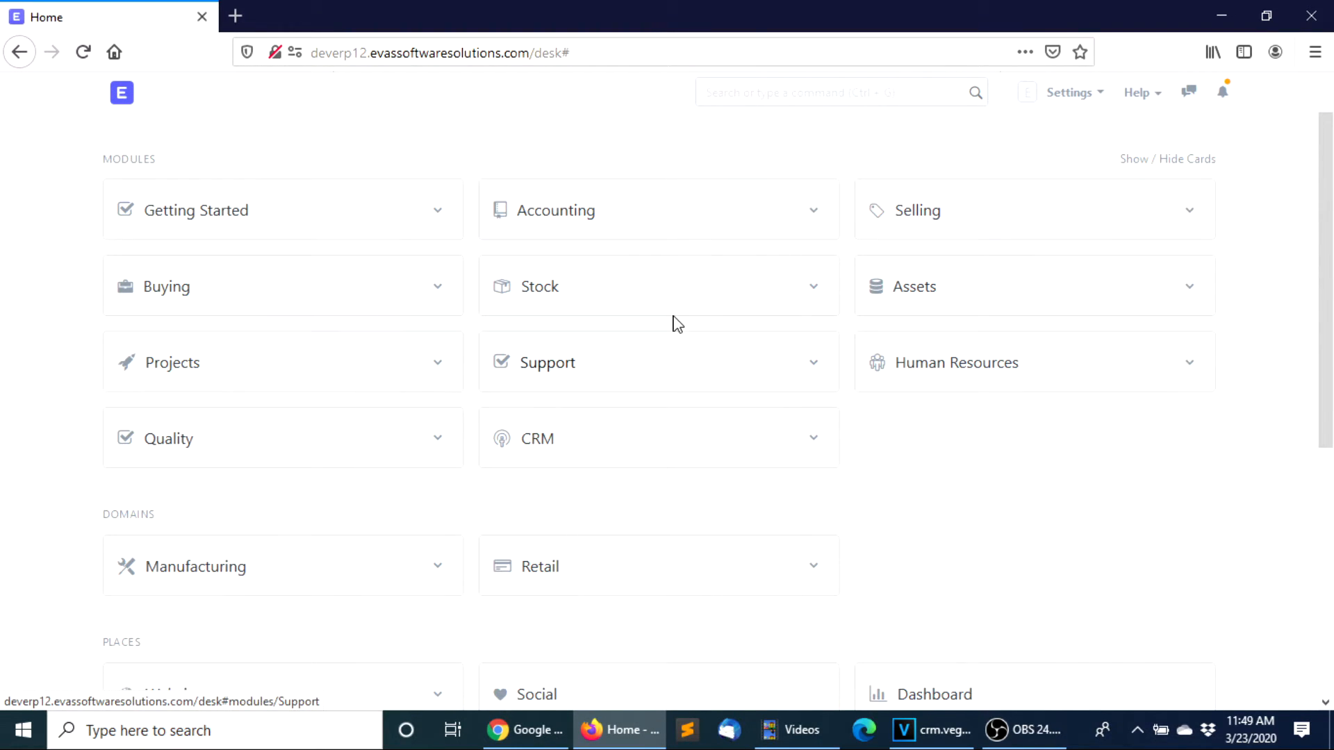
left_click(556, 439)
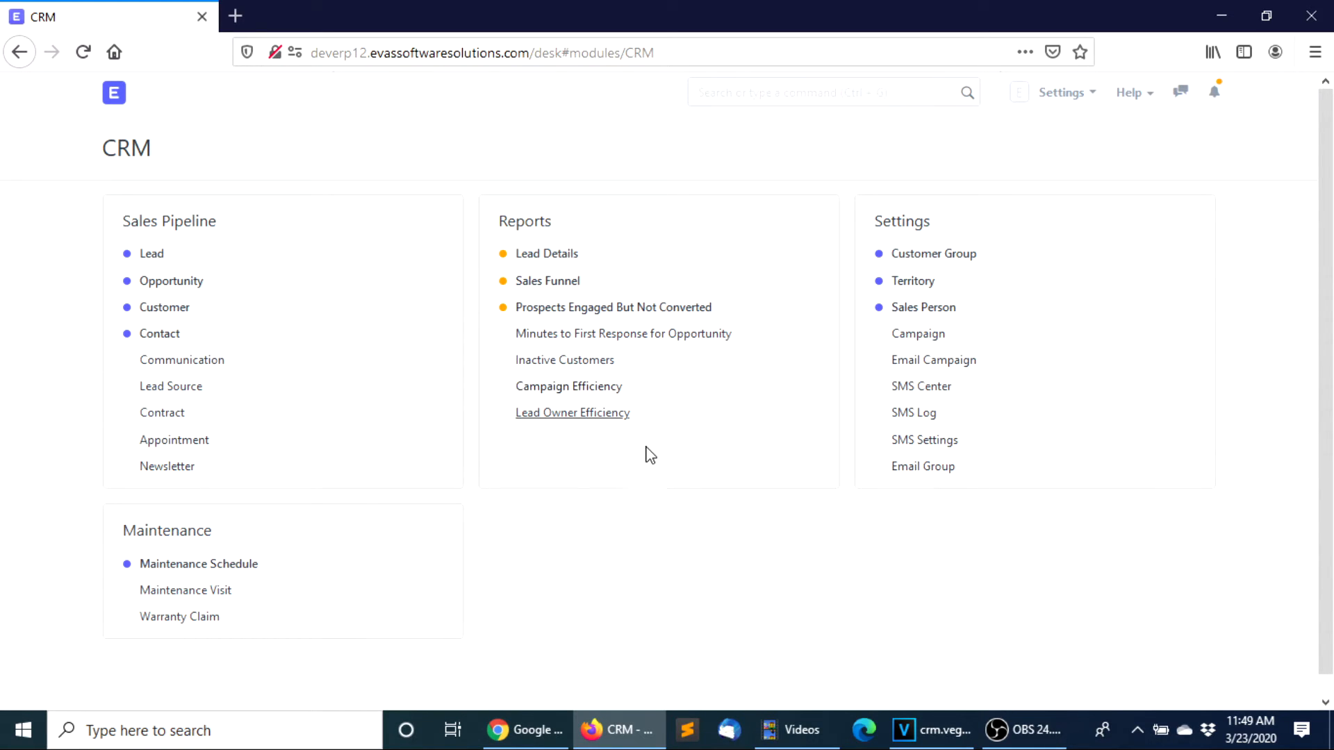
left_click(160, 471)
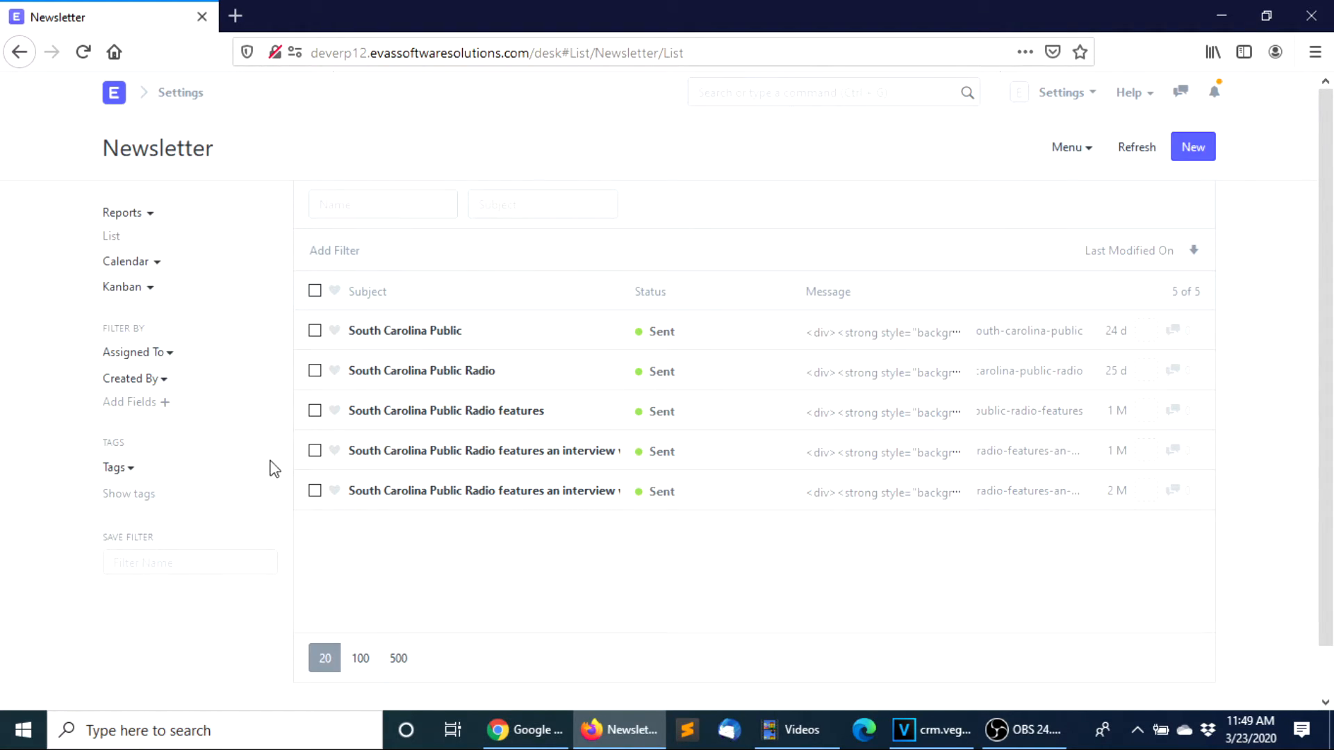
left_click(1200, 148)
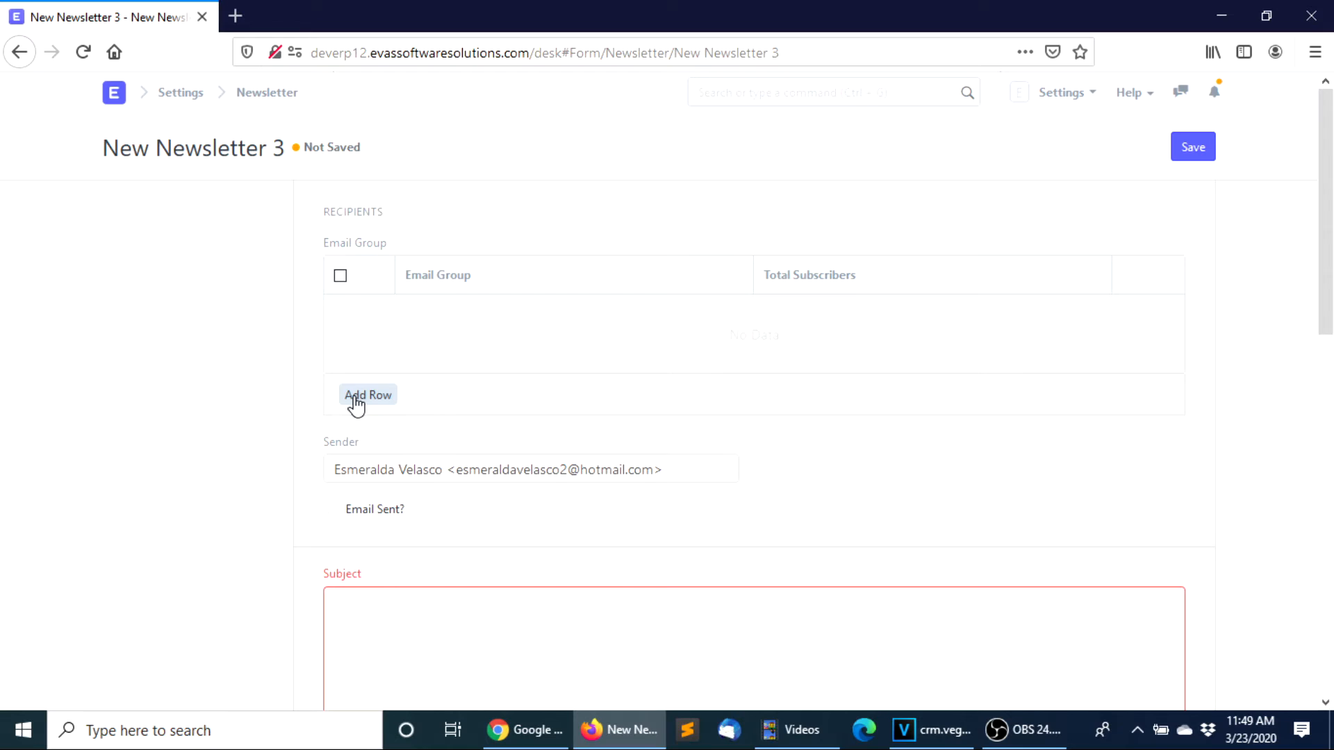
left_click(355, 396)
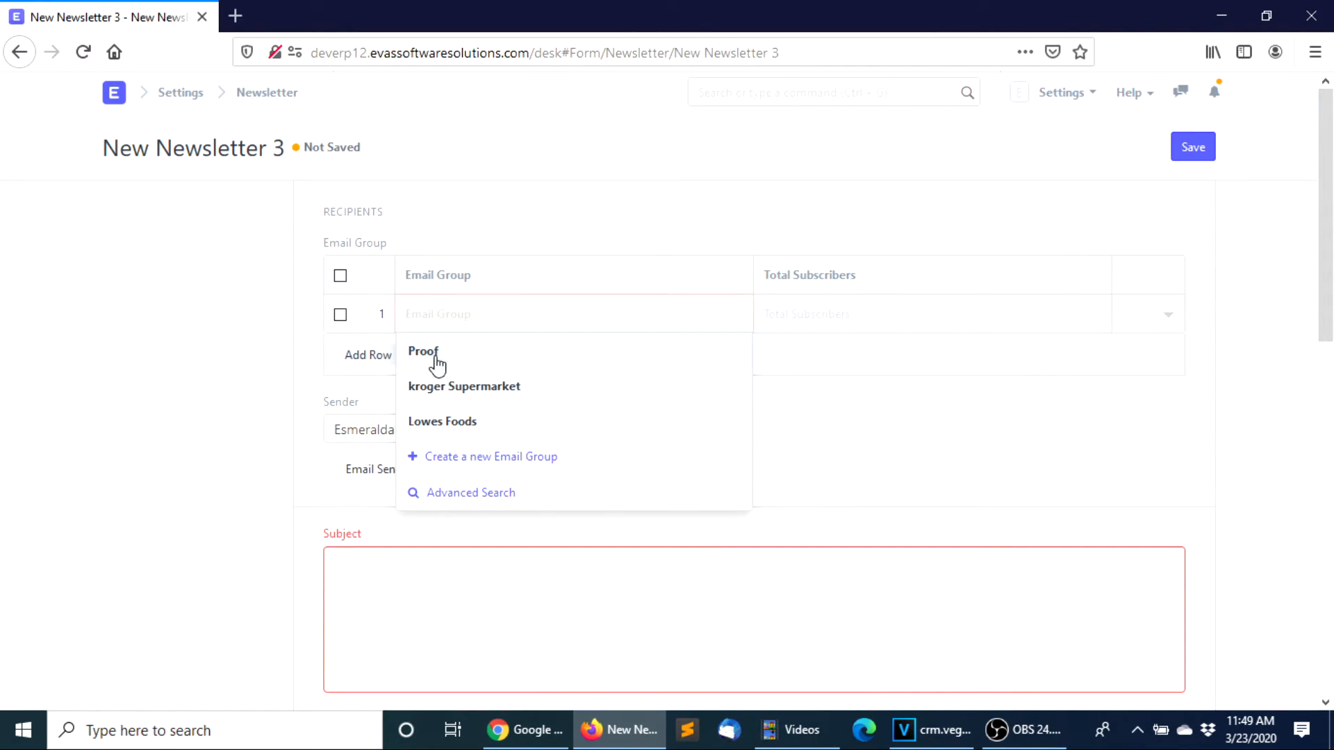
left_click(448, 427)
Give the newsletter the subject "South Carolina" and paste the copied PROOF interview article as its message
scroll(532, 522, "down", 3)
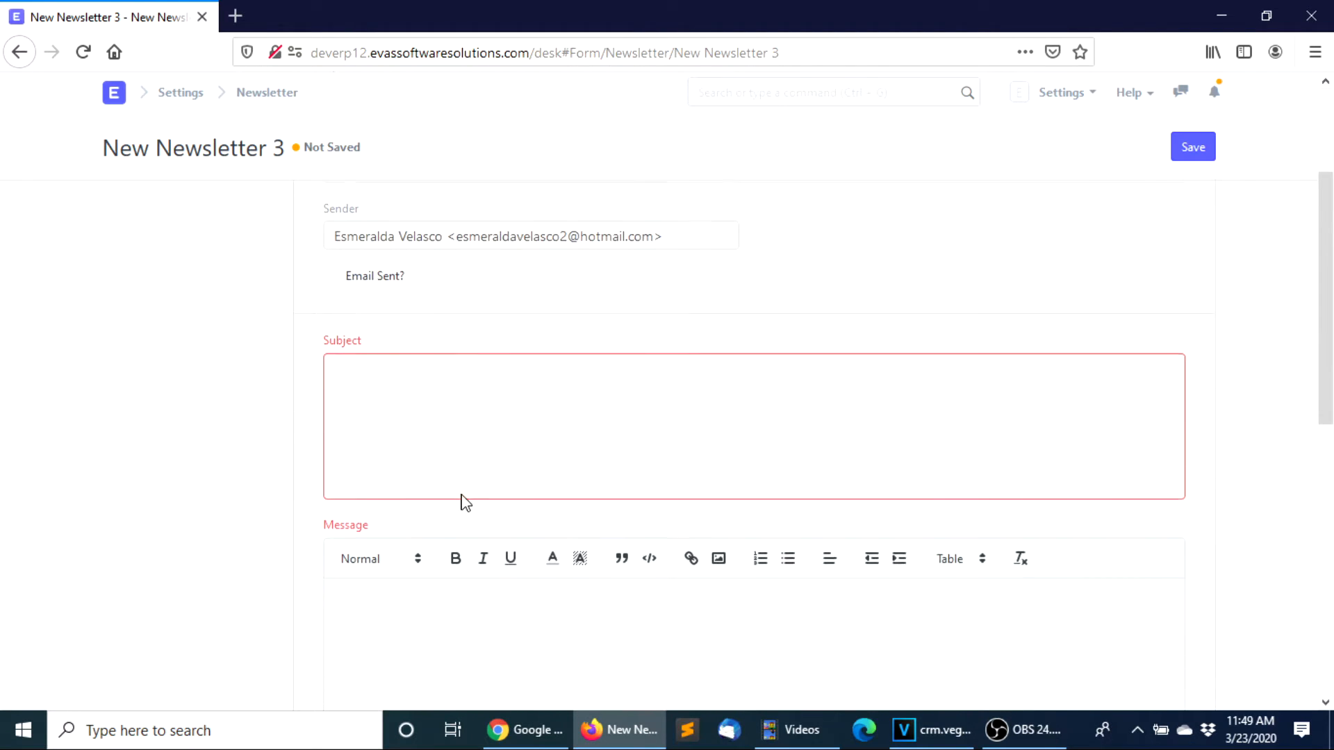
left_click(390, 372)
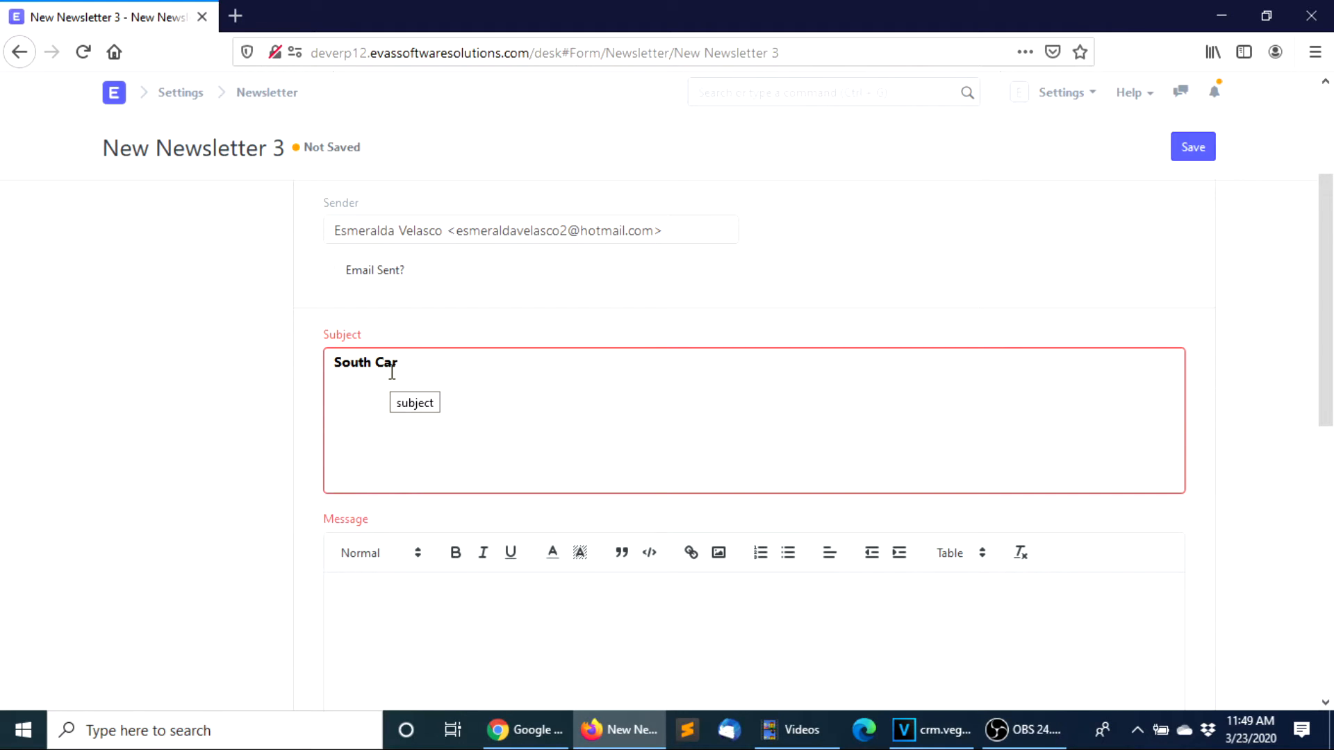
type("South Carolina")
scroll(441, 620, "down", 2)
left_click(387, 511)
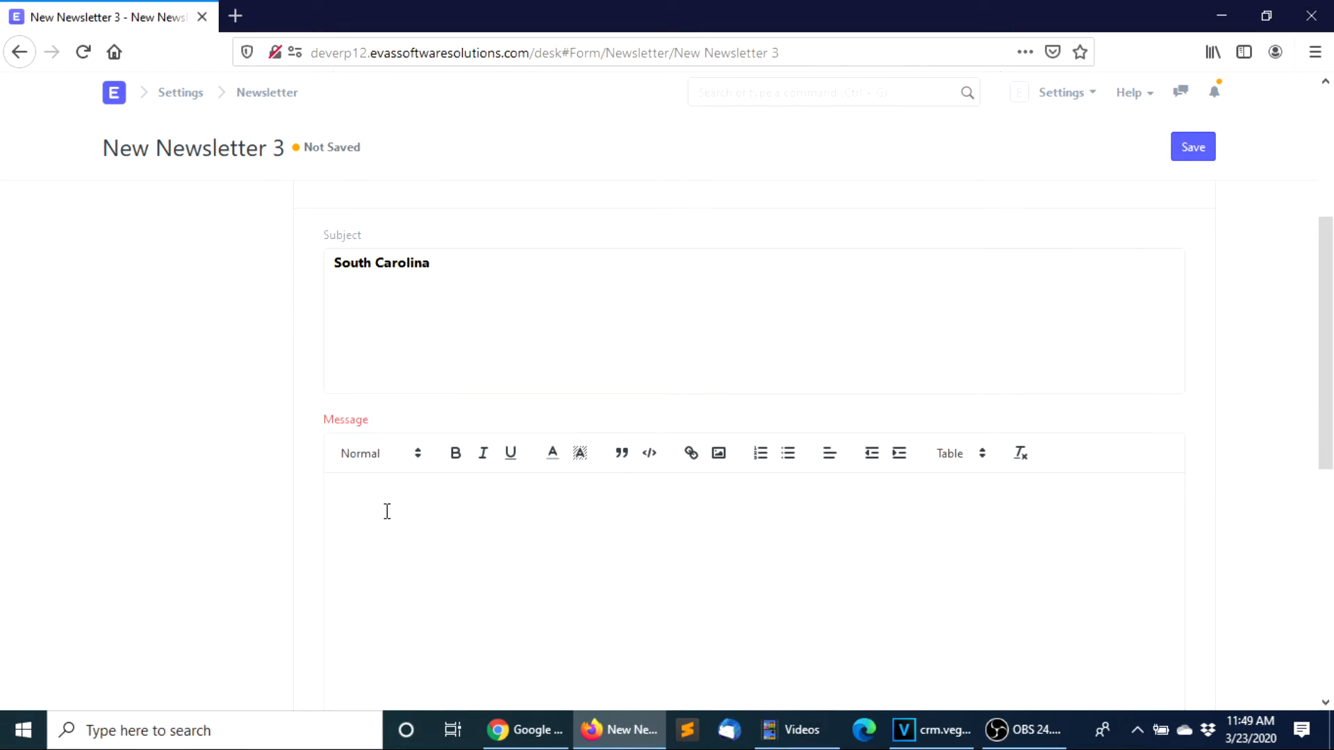
key("ctrl+v")
Save the South Carolina newsletter and send it to the Lowes Foods email group
scroll(1244, 209, "up", 3)
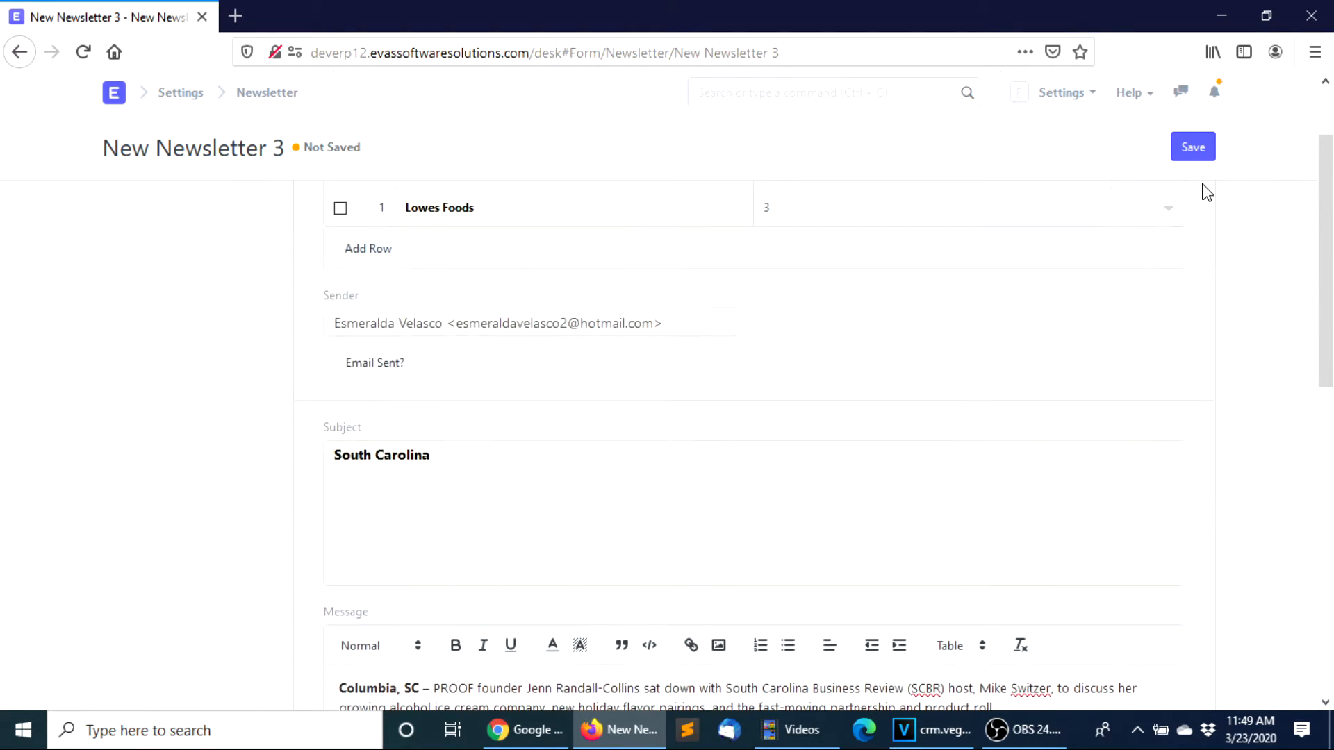
left_click(1193, 148)
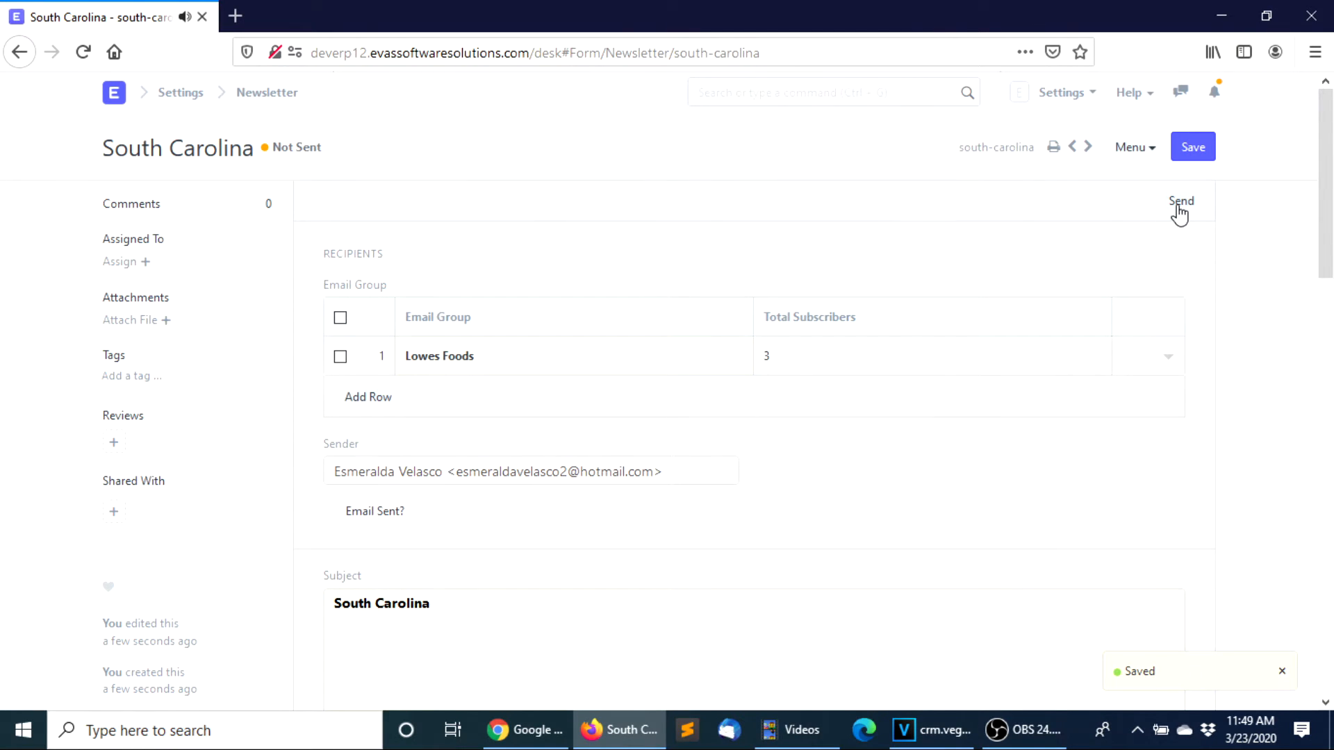
left_click(1178, 203)
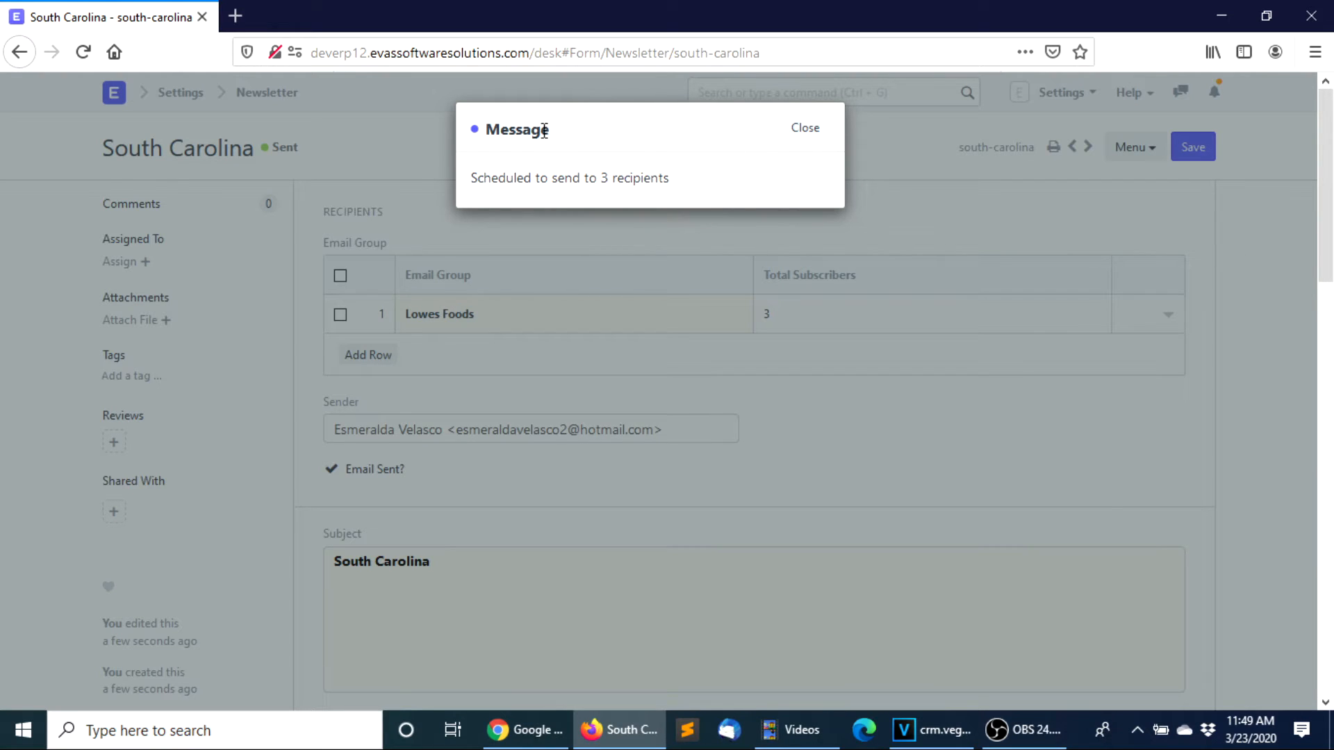
left_click(805, 128)
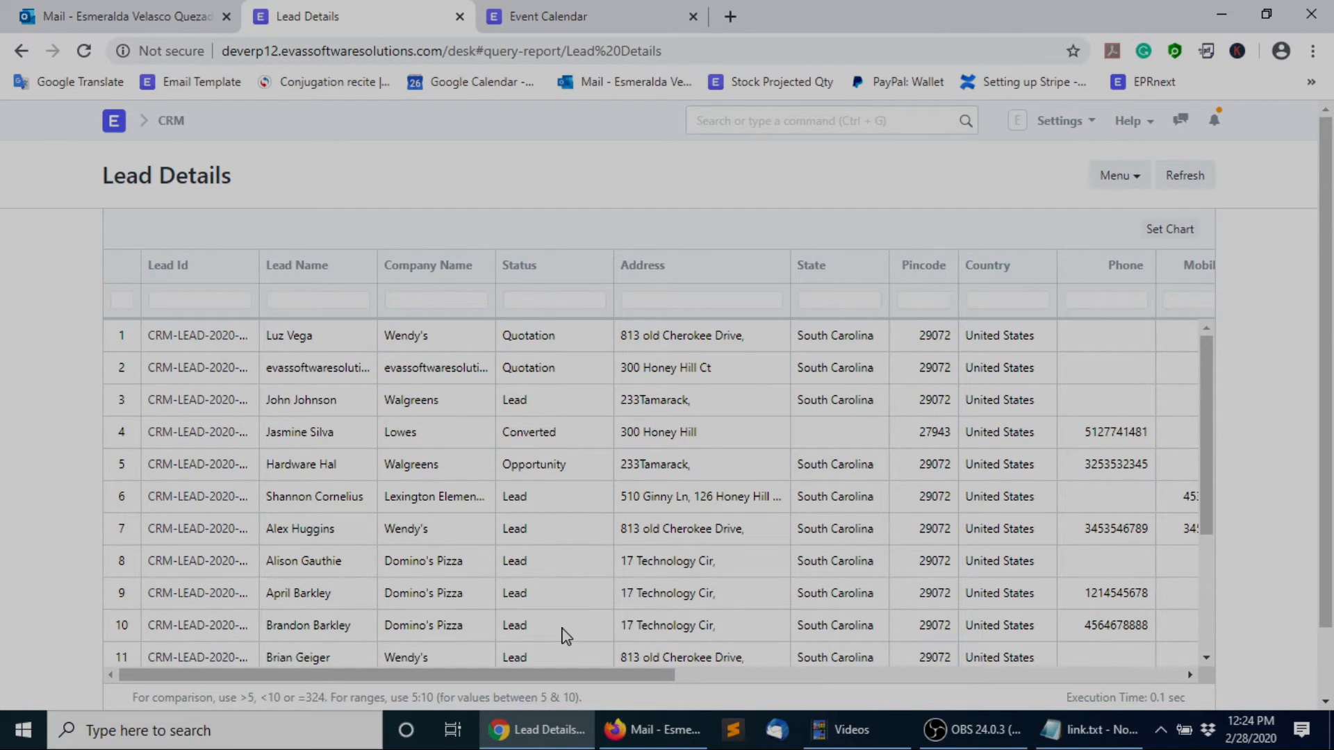
View the remaining columns of the Lead Details report, then open the Campaign Efficiency report and review its chart and table
left_click_drag(645, 674, 917, 706)
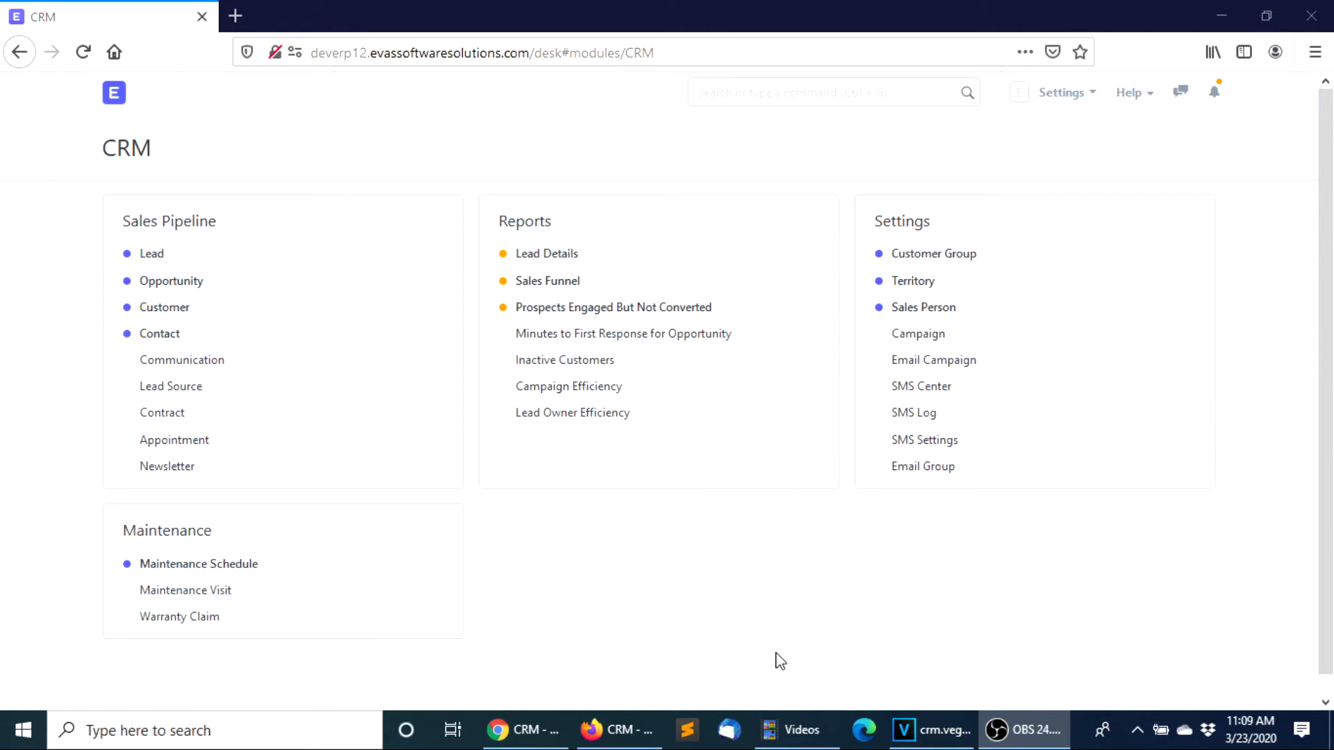
left_click(606, 388)
mouse_move(285, 391)
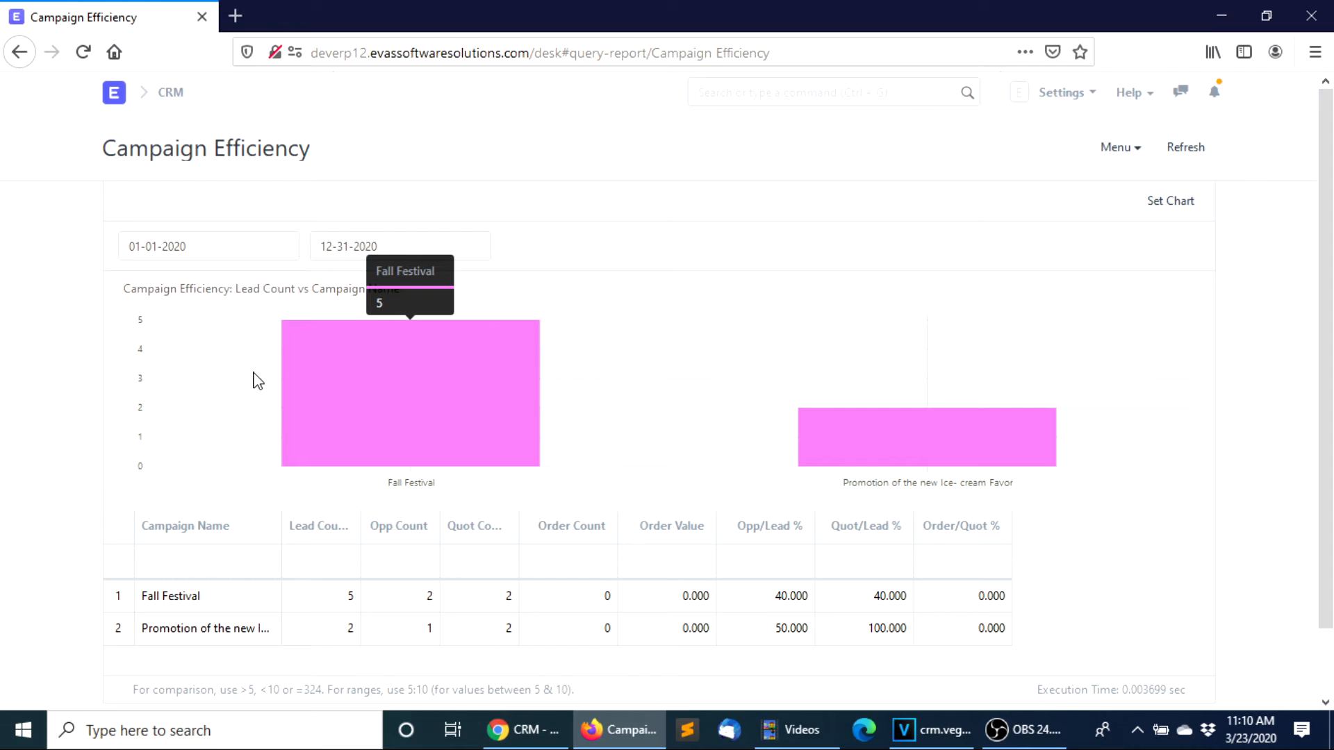
scroll(244, 390, "down", 1)
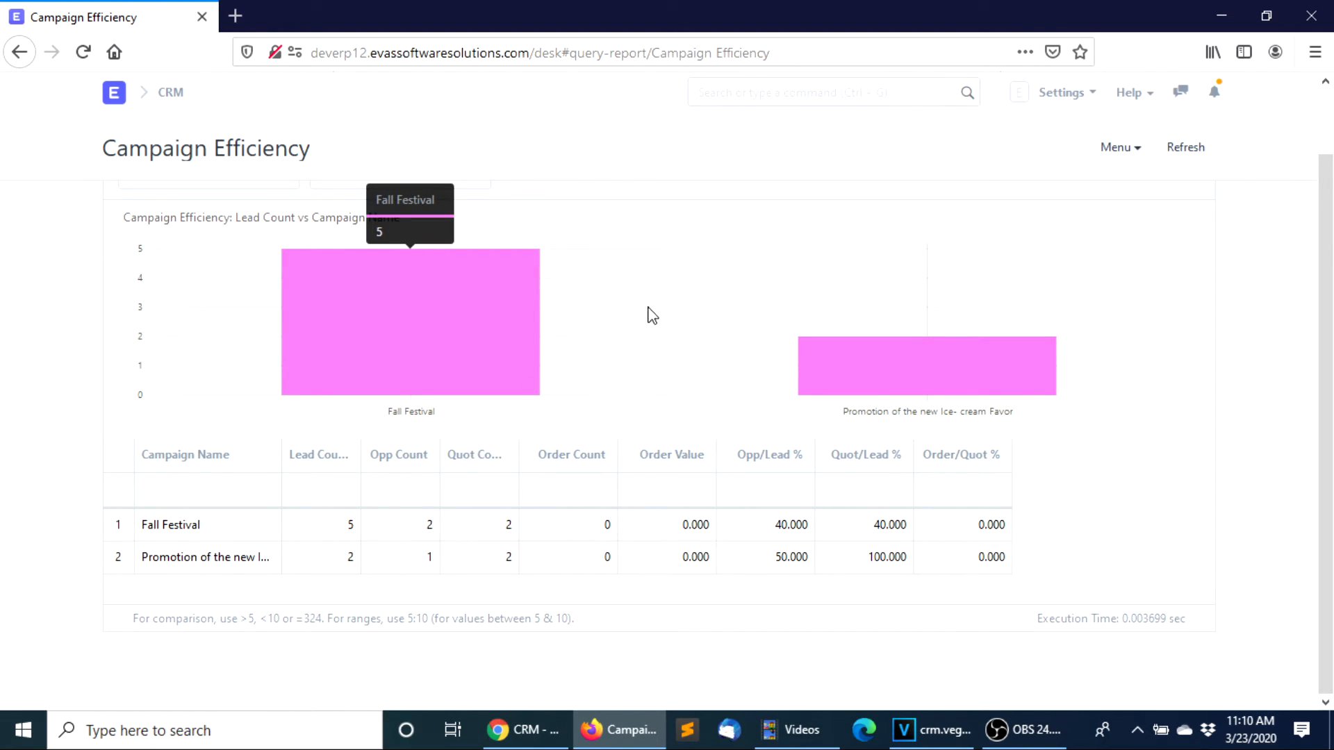
scroll(650, 323, "up", 1)
scroll(650, 327, "up", 1)
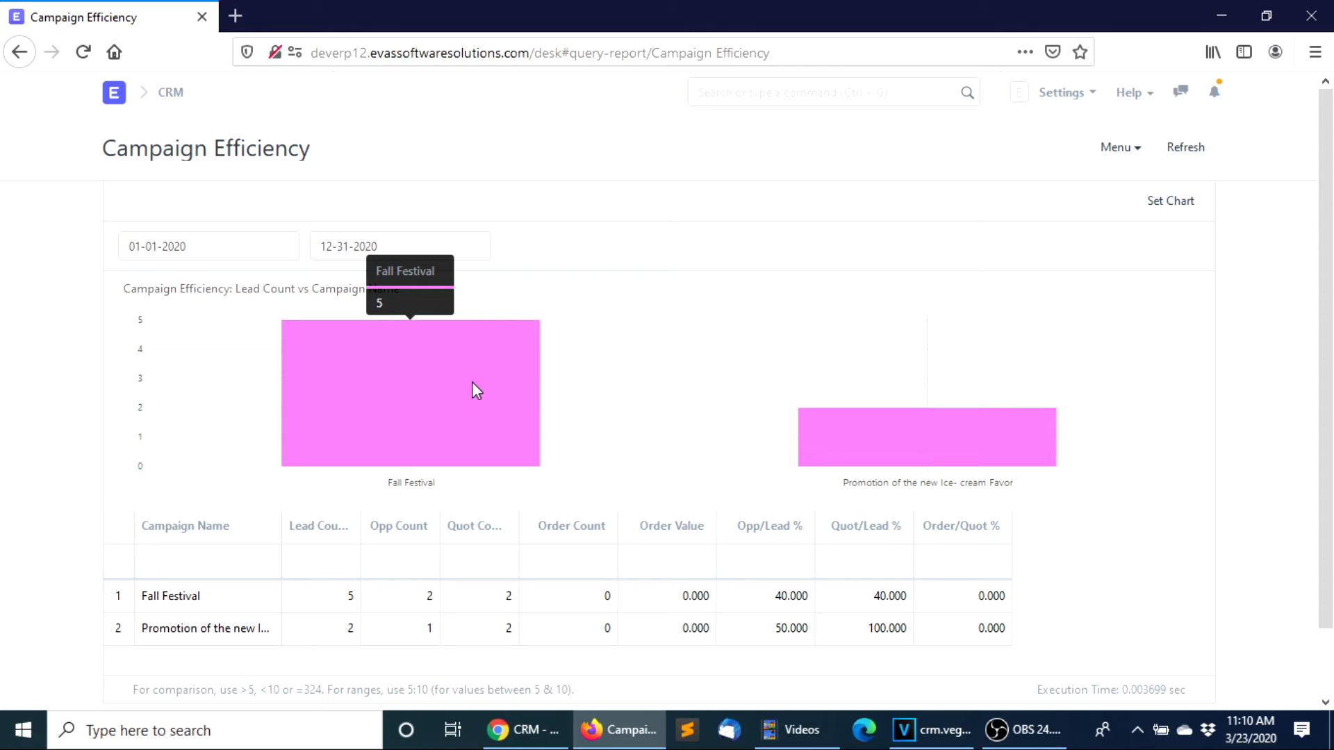
Start a new chart for the Campaign Efficiency report with chart type Bar and color #5e3aa8
left_click(1172, 208)
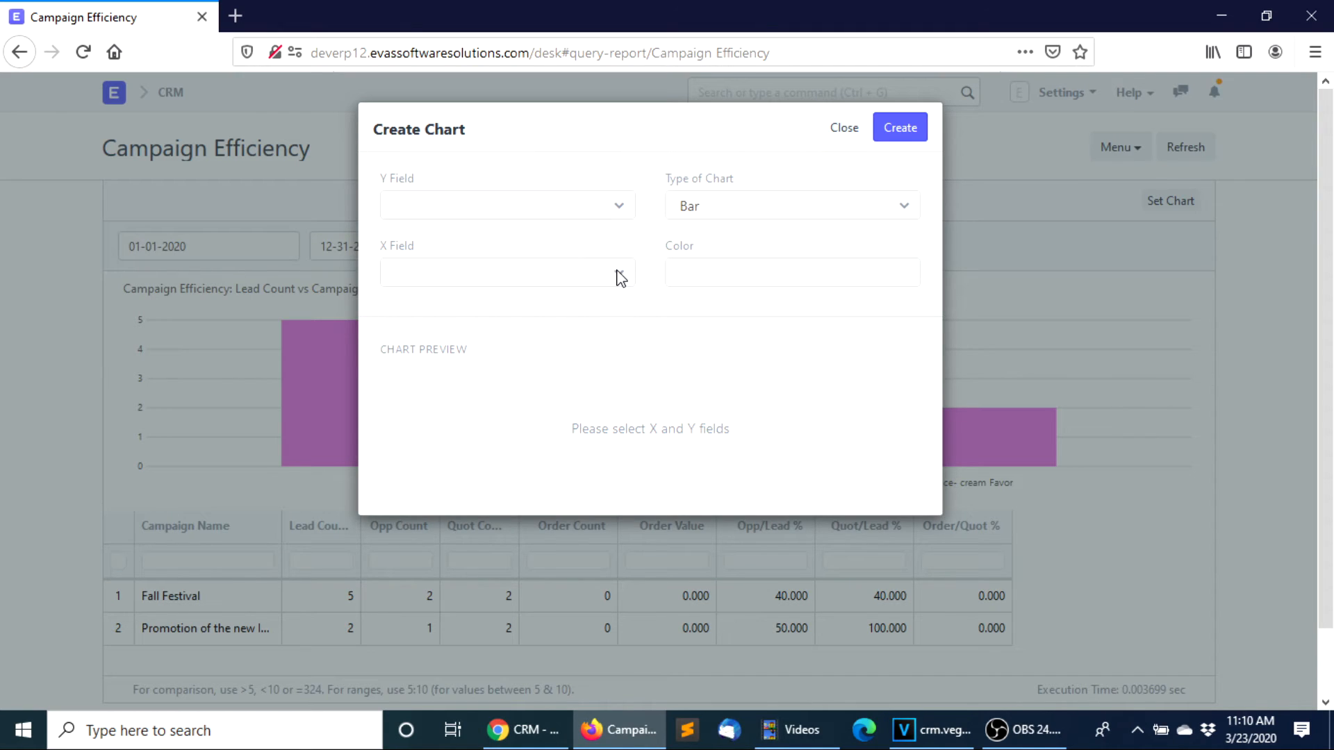
left_click(678, 273)
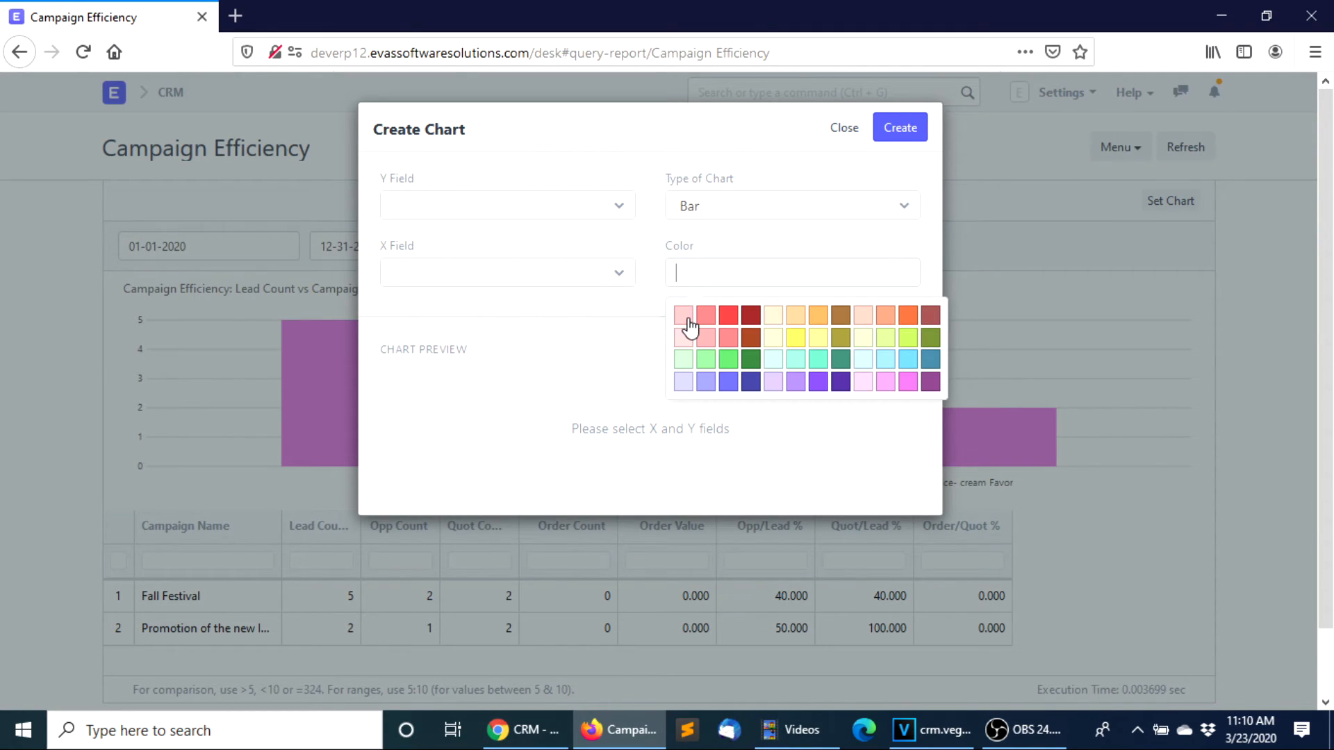
left_click(838, 386)
left_click(622, 269)
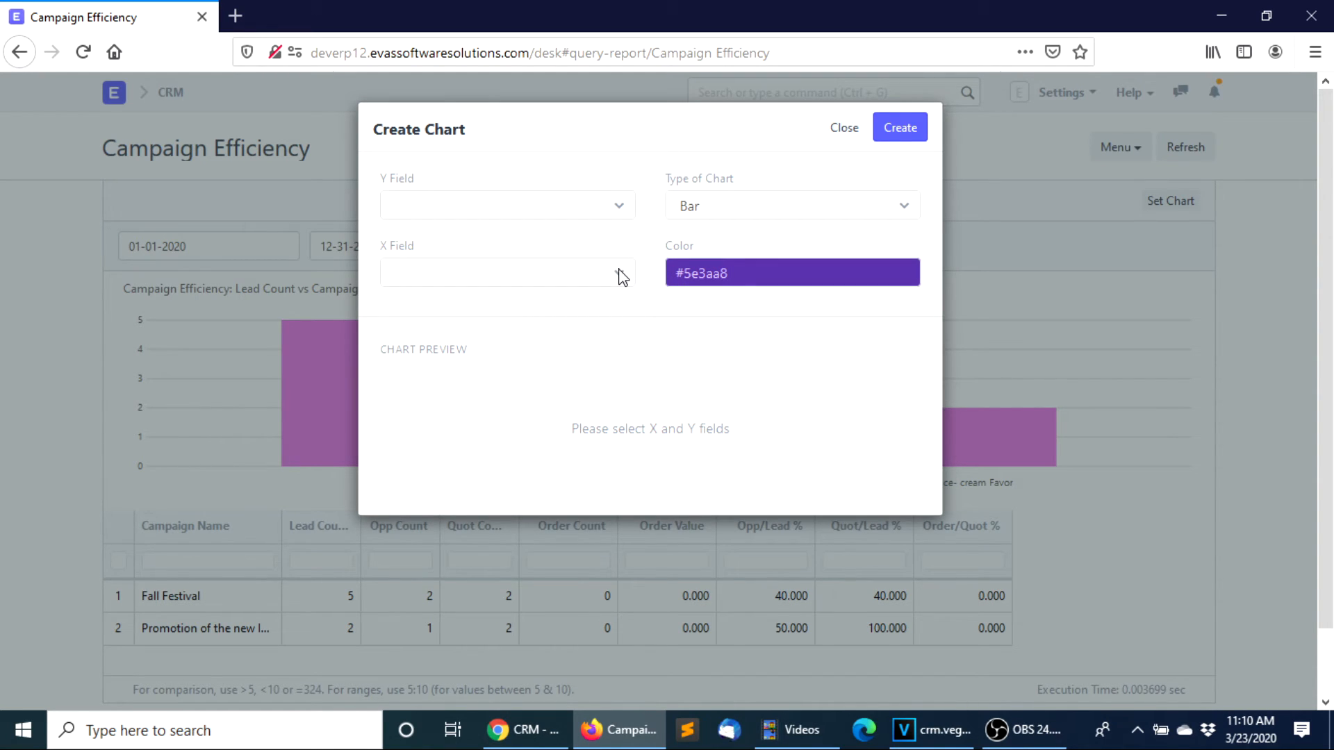
left_click(734, 212)
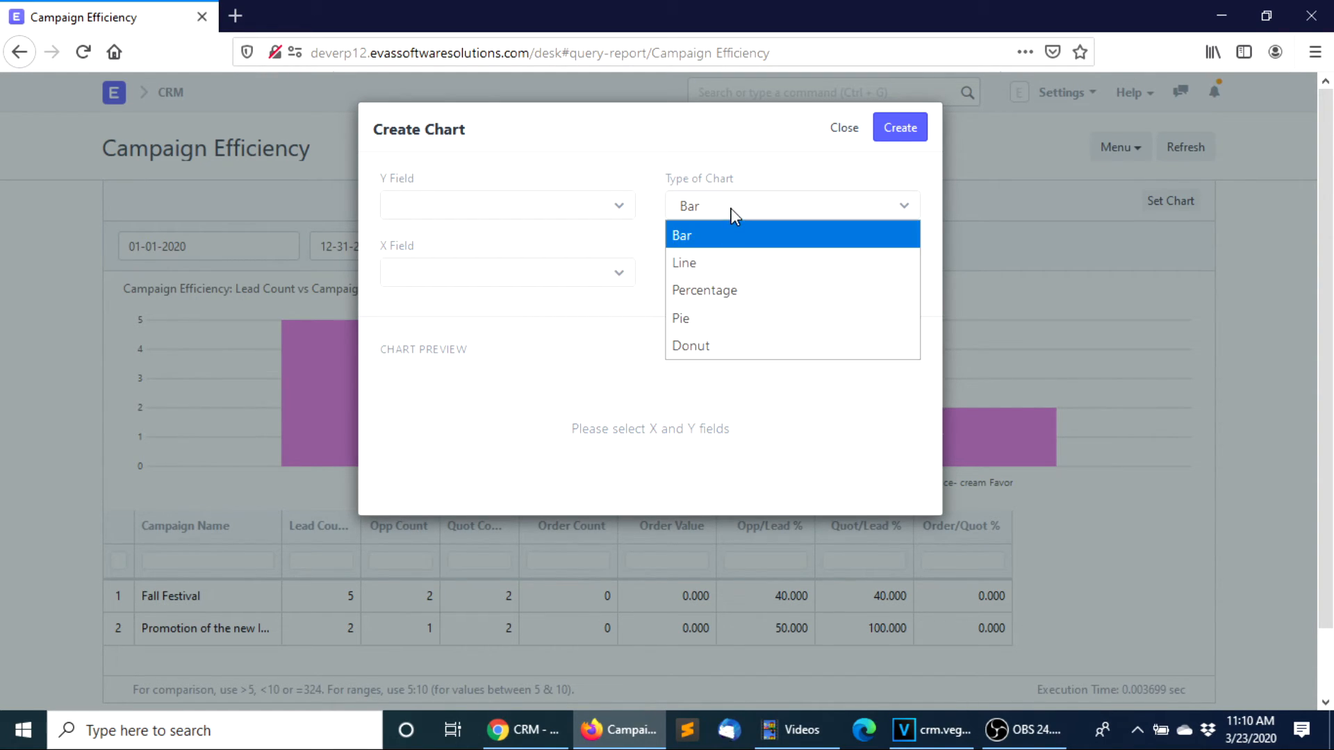
left_click(713, 243)
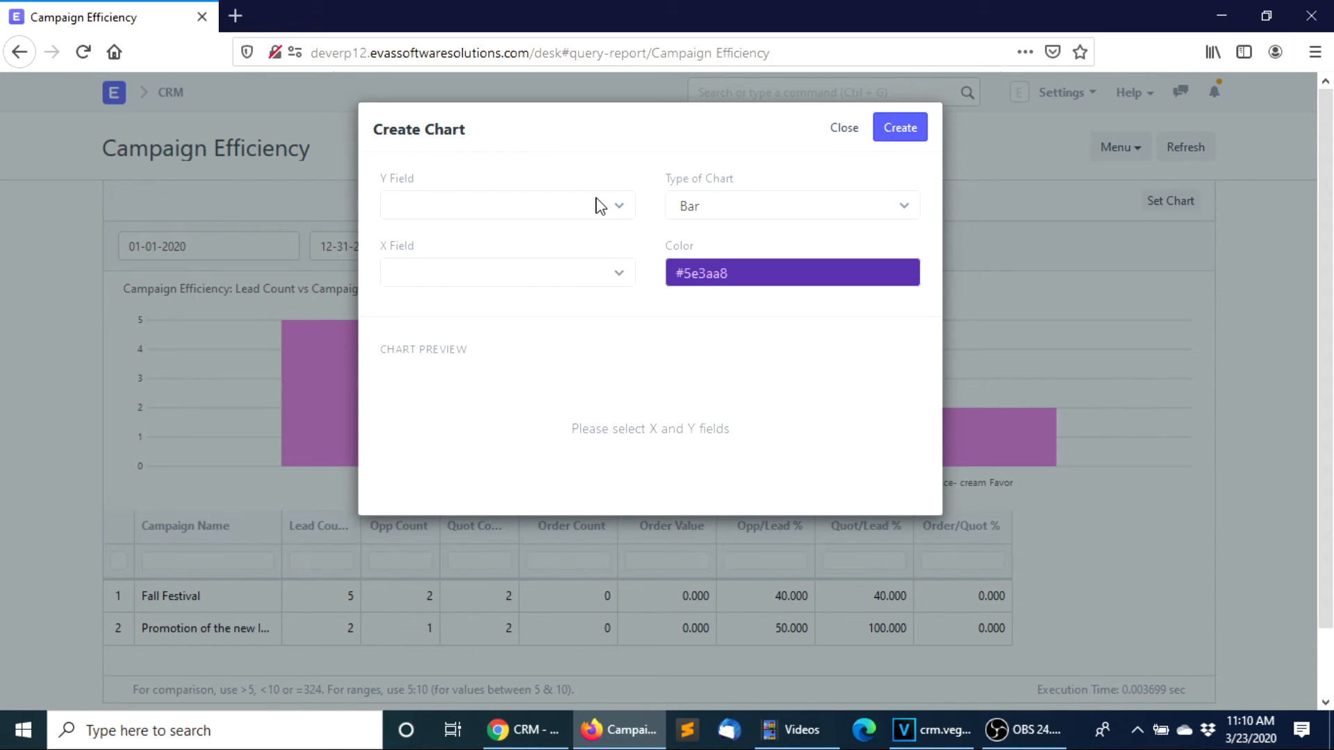
Set Lead Count as the Y field and Campaign Name as the X field, and create the chart
left_click(618, 210)
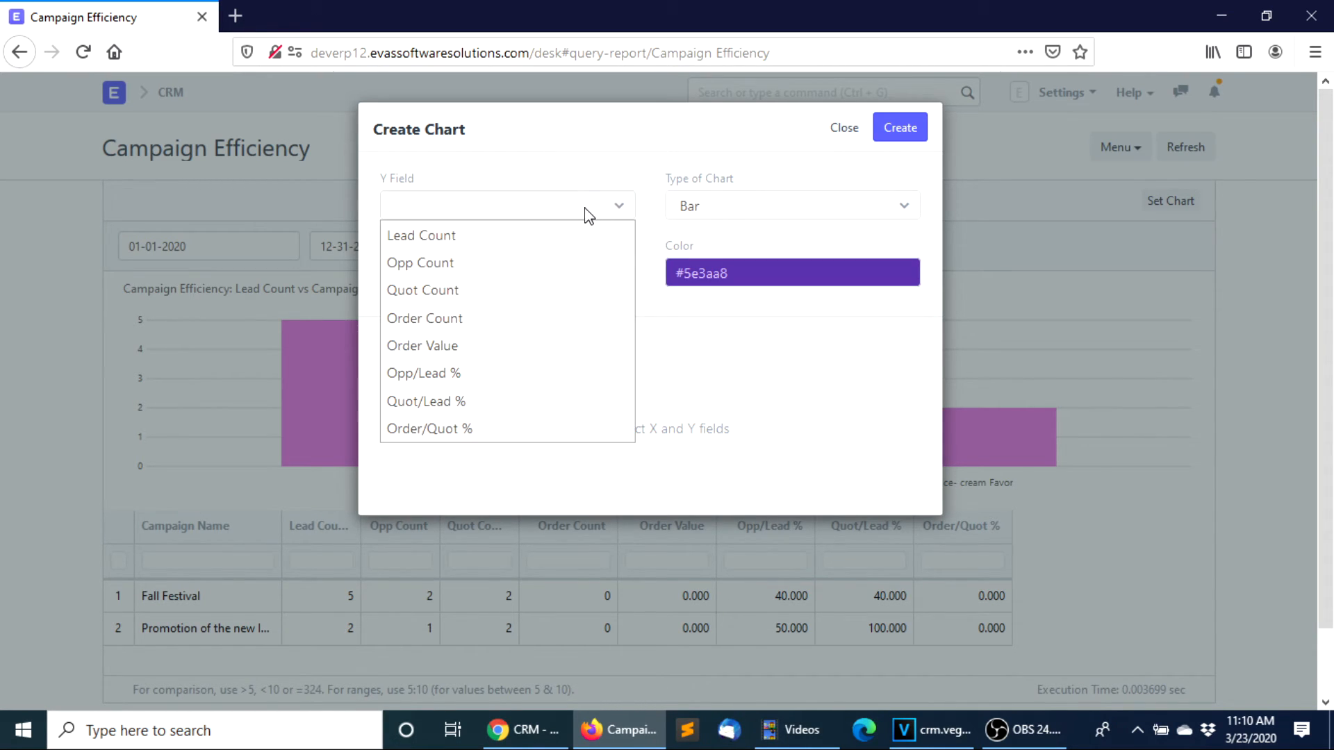
left_click(478, 243)
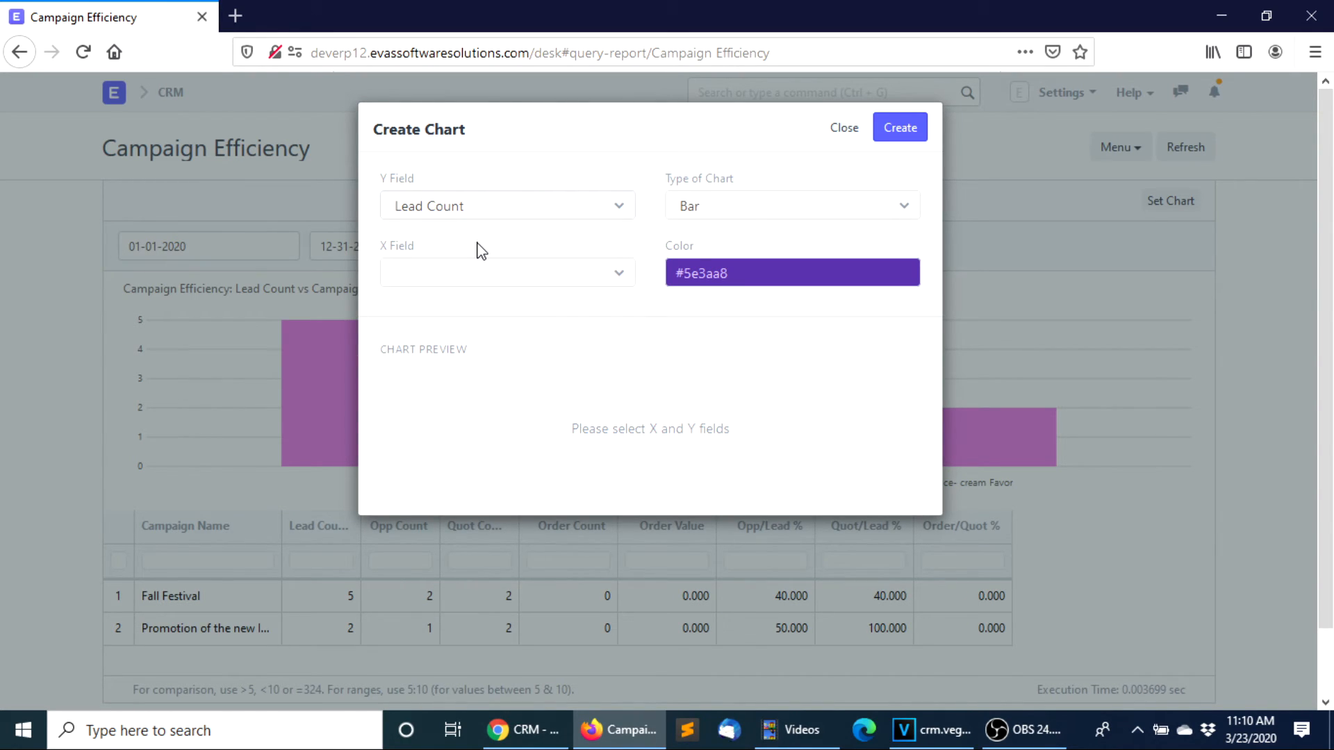
left_click(457, 273)
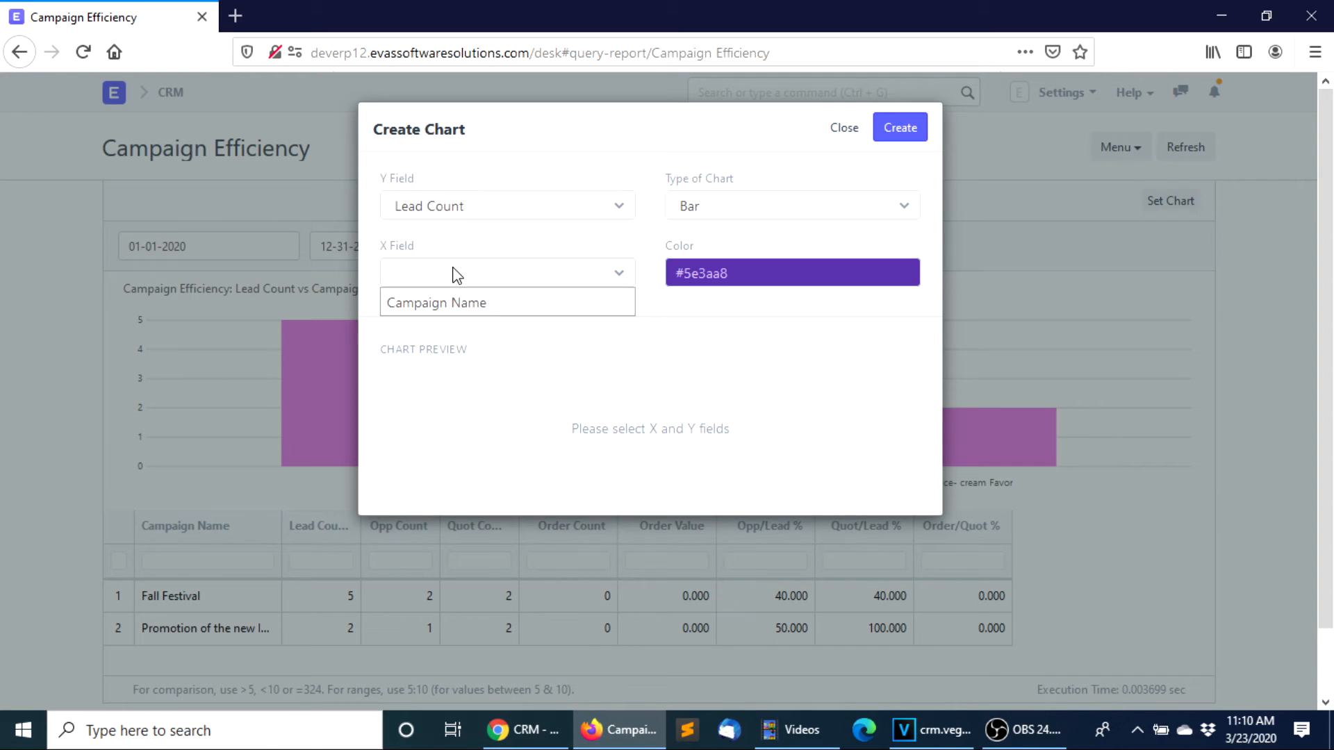
left_click(454, 317)
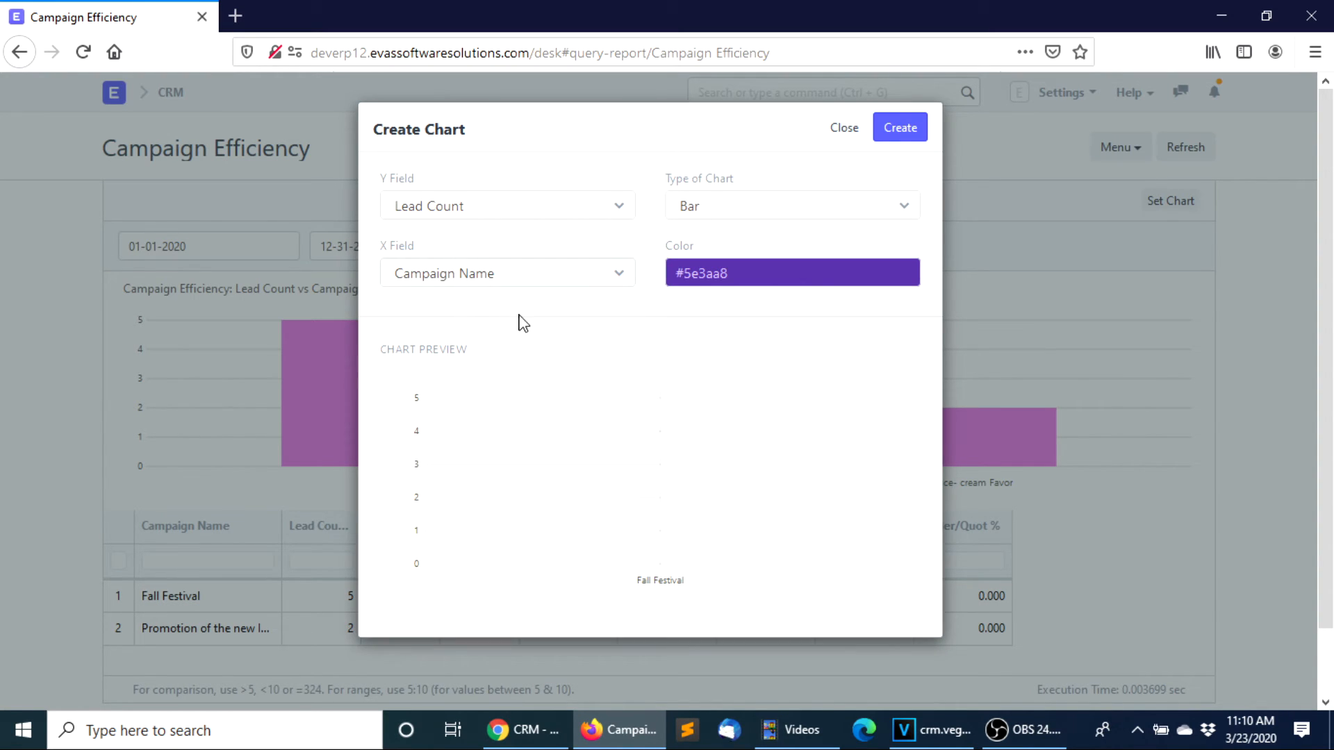
left_click(898, 128)
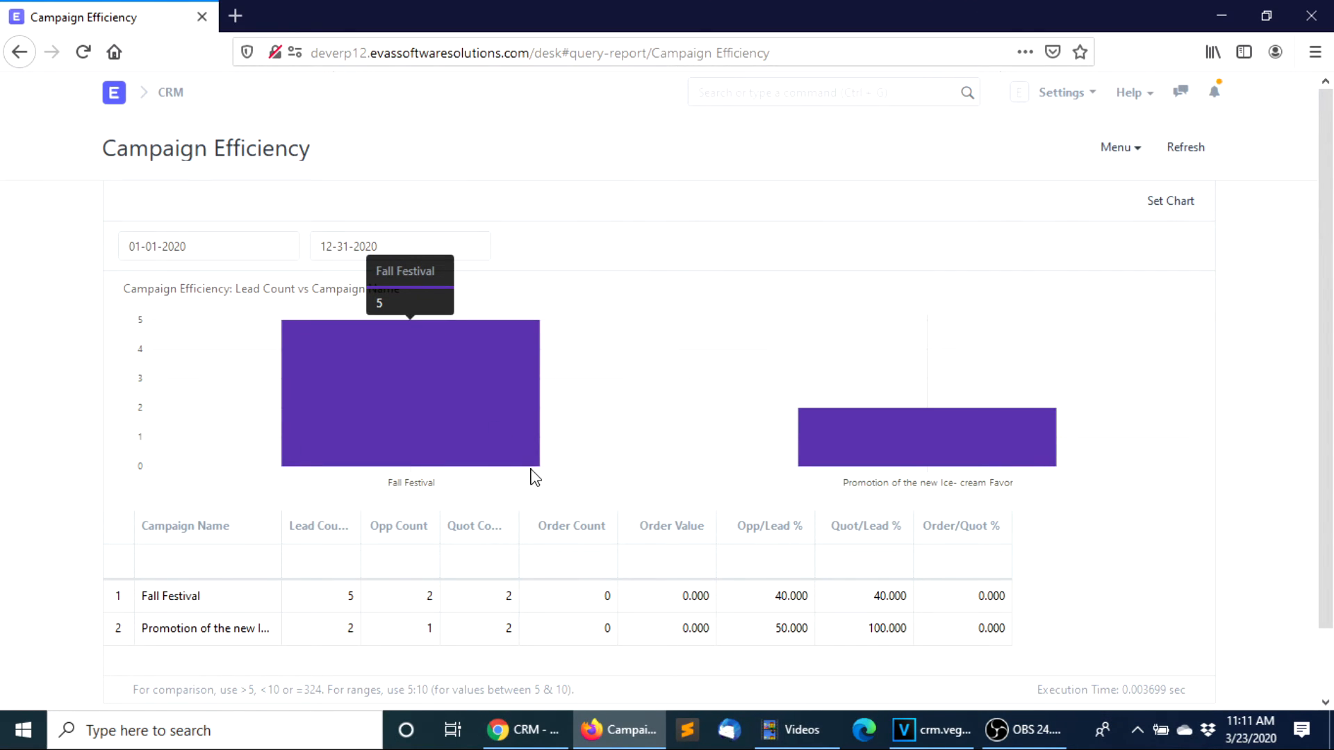
mouse_move(419, 358)
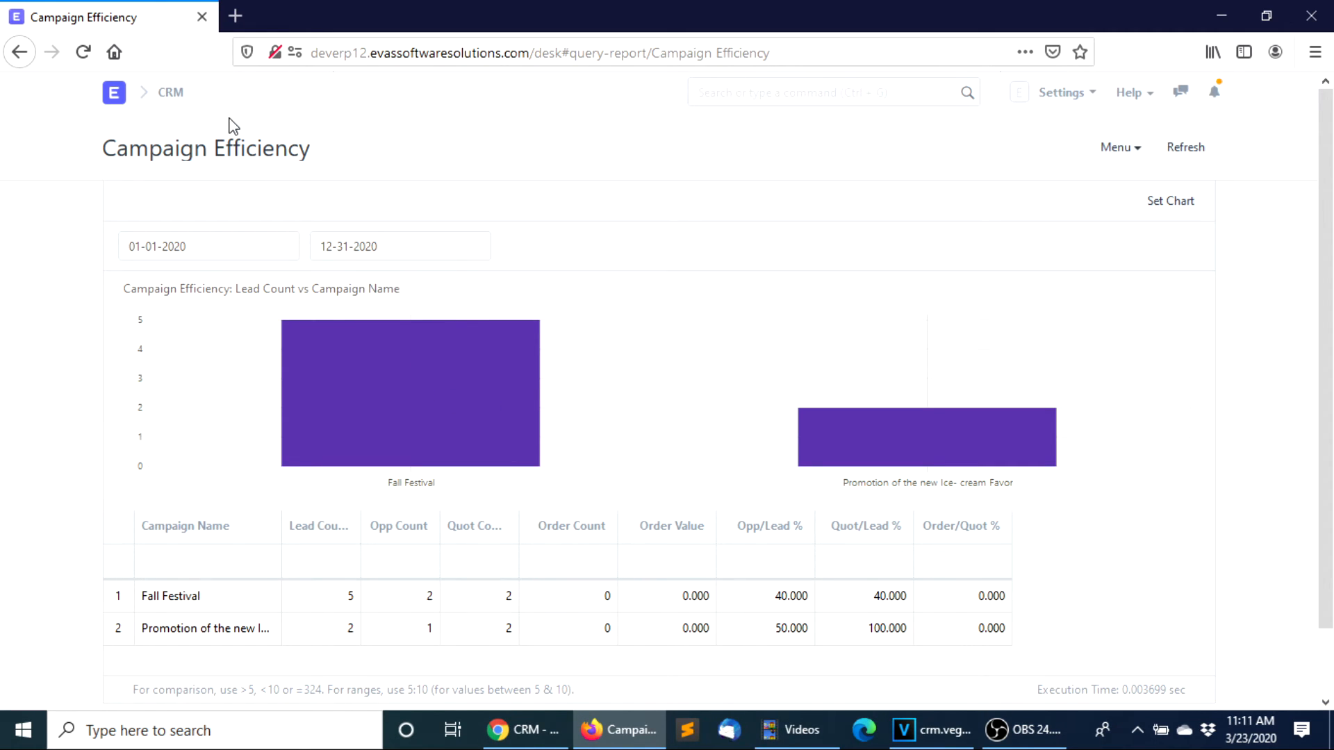
Open the Lead Owner Efficiency report from the CRM module and review its chart and per-owner figures
left_click(166, 95)
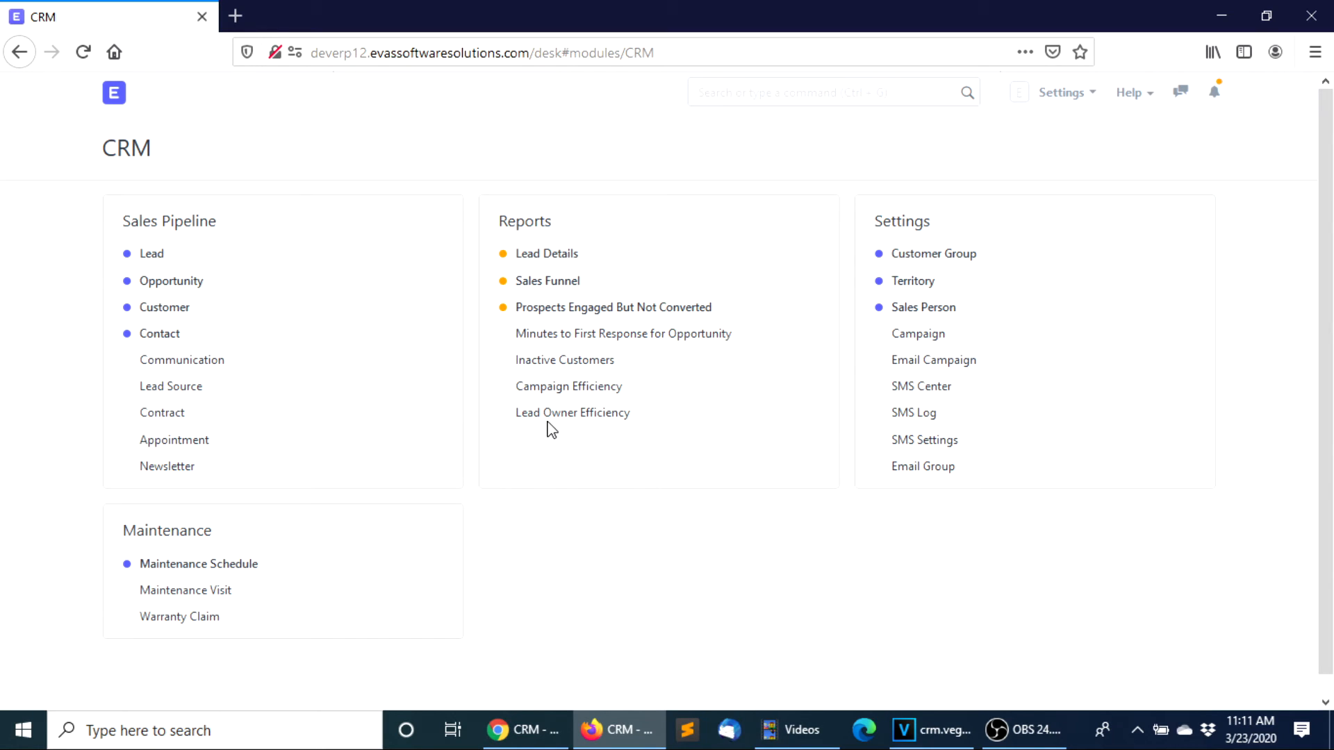
left_click(588, 416)
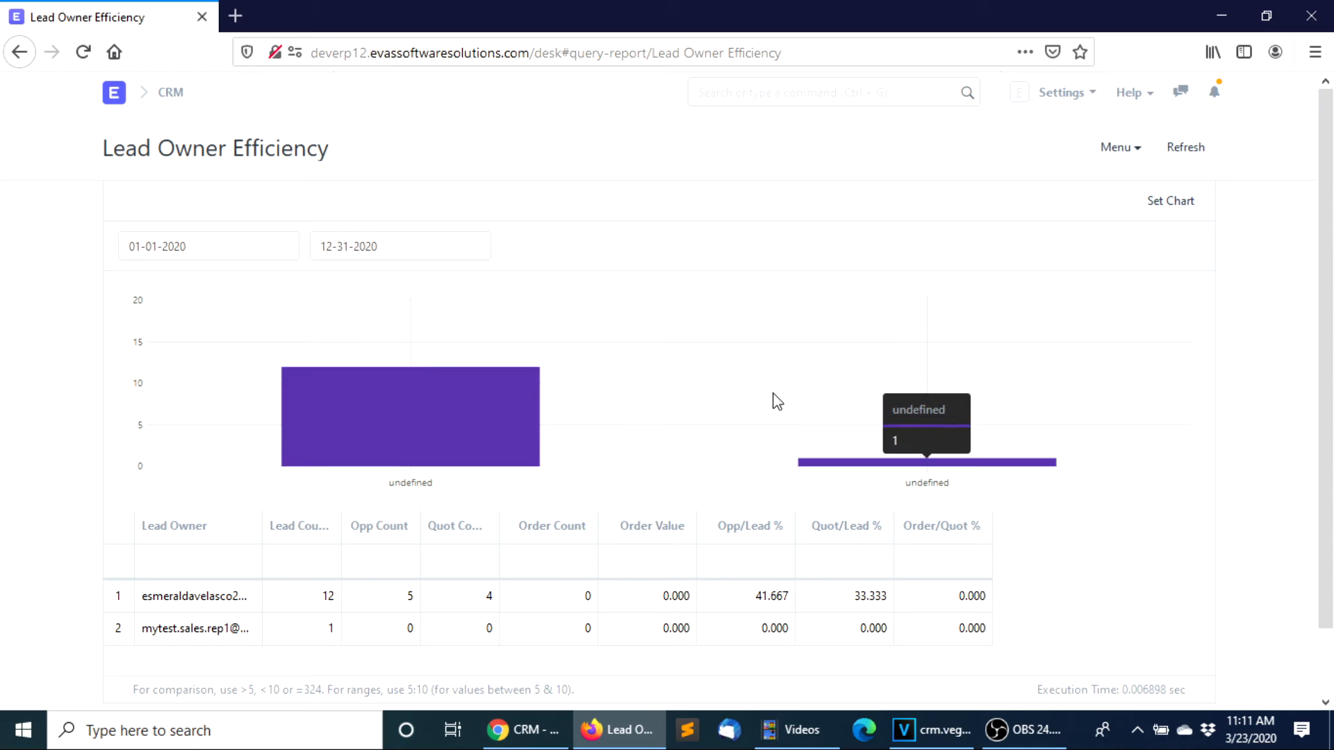
scroll(893, 498, "down", 2)
scroll(898, 498, "up", 2)
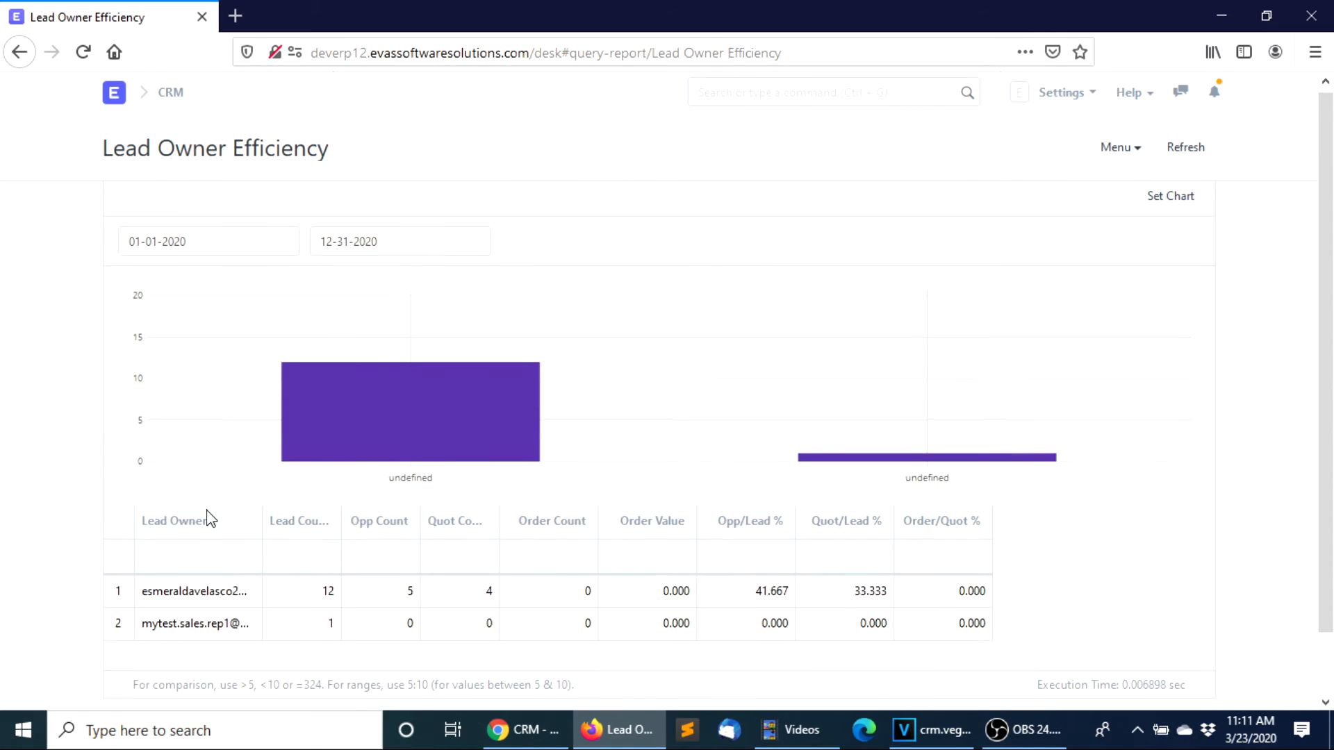
scroll(236, 559, "down", 2)
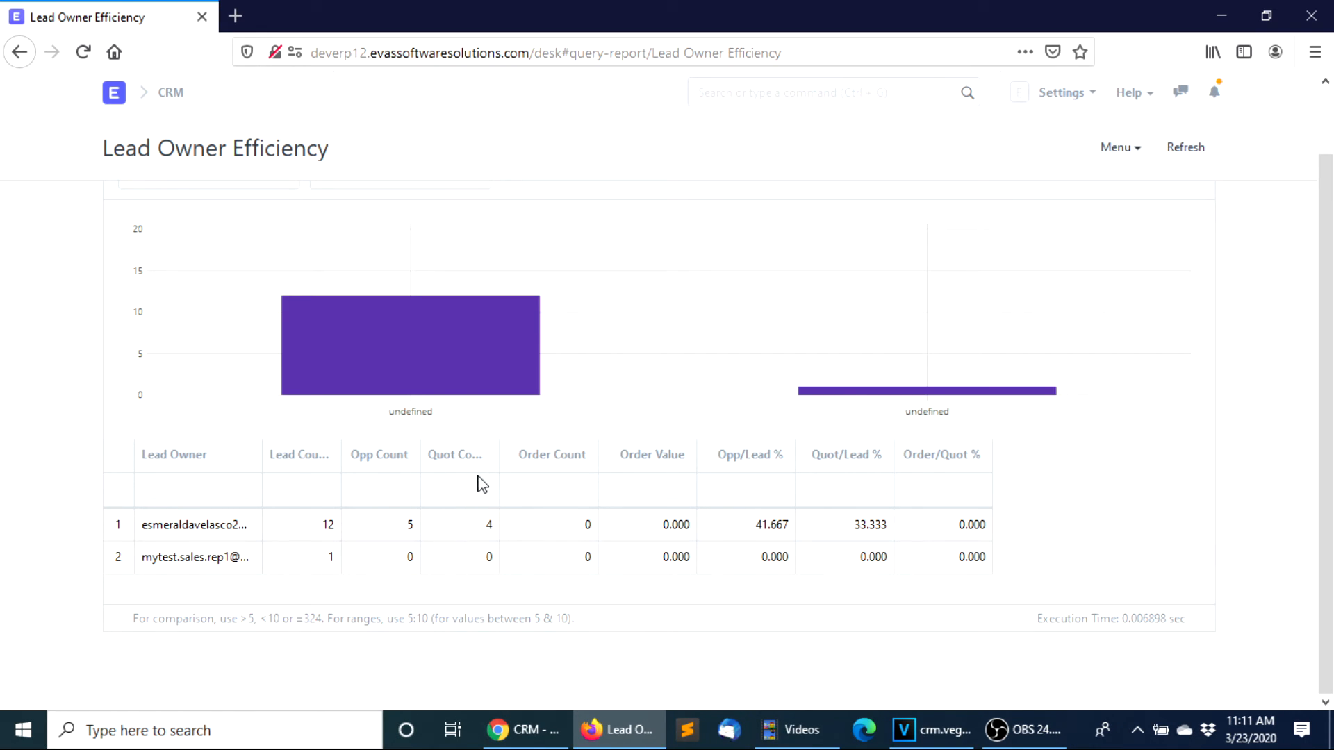
scroll(786, 334, "up", 2)
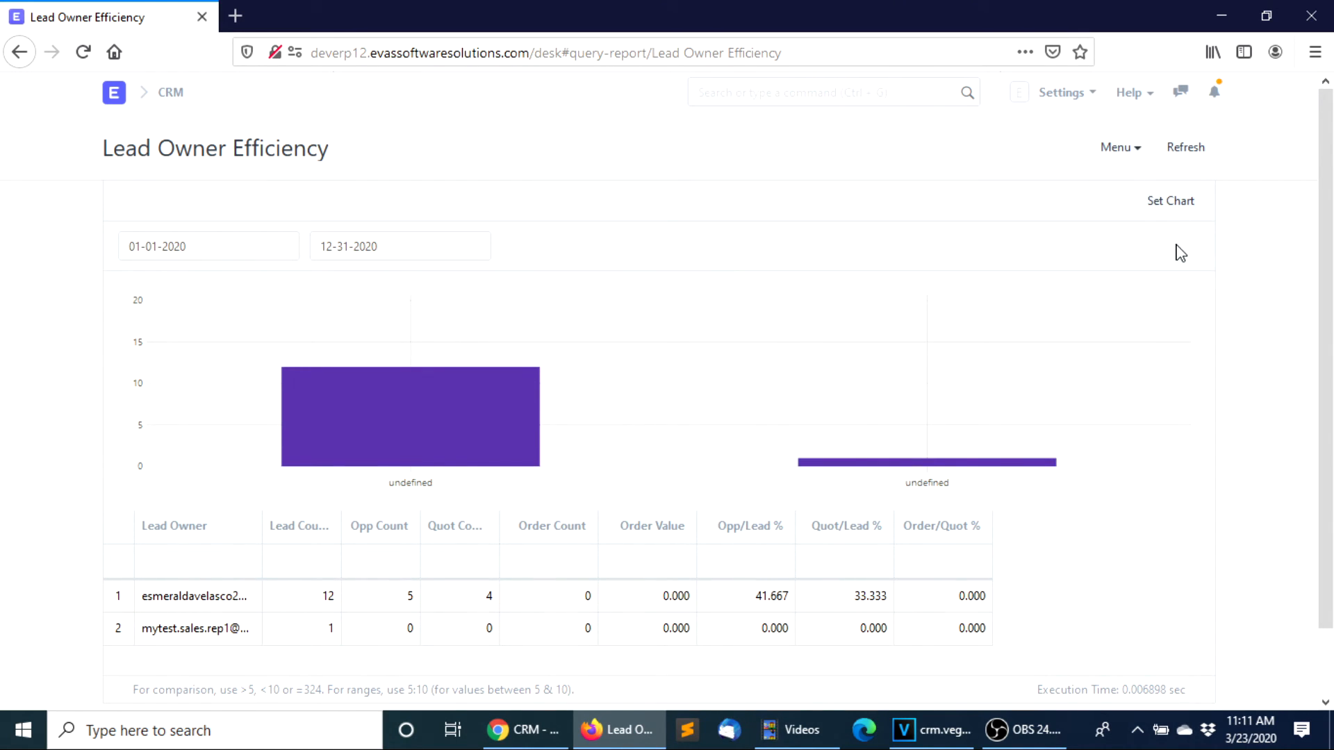
Create a Pie chart of Lead Count by Lead Owner for the Lead Owner Efficiency report, and return to the CRM module
left_click(1169, 204)
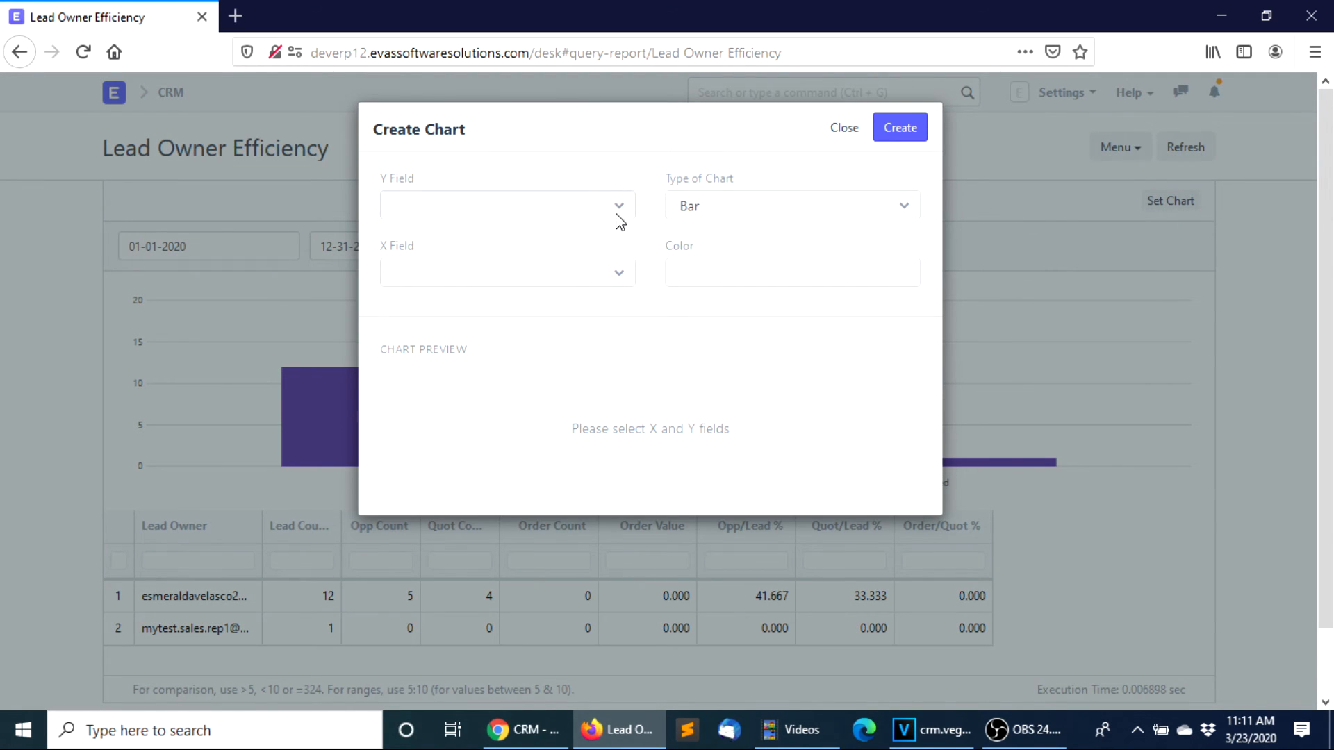
left_click(614, 207)
left_click(472, 236)
left_click(526, 283)
left_click(506, 301)
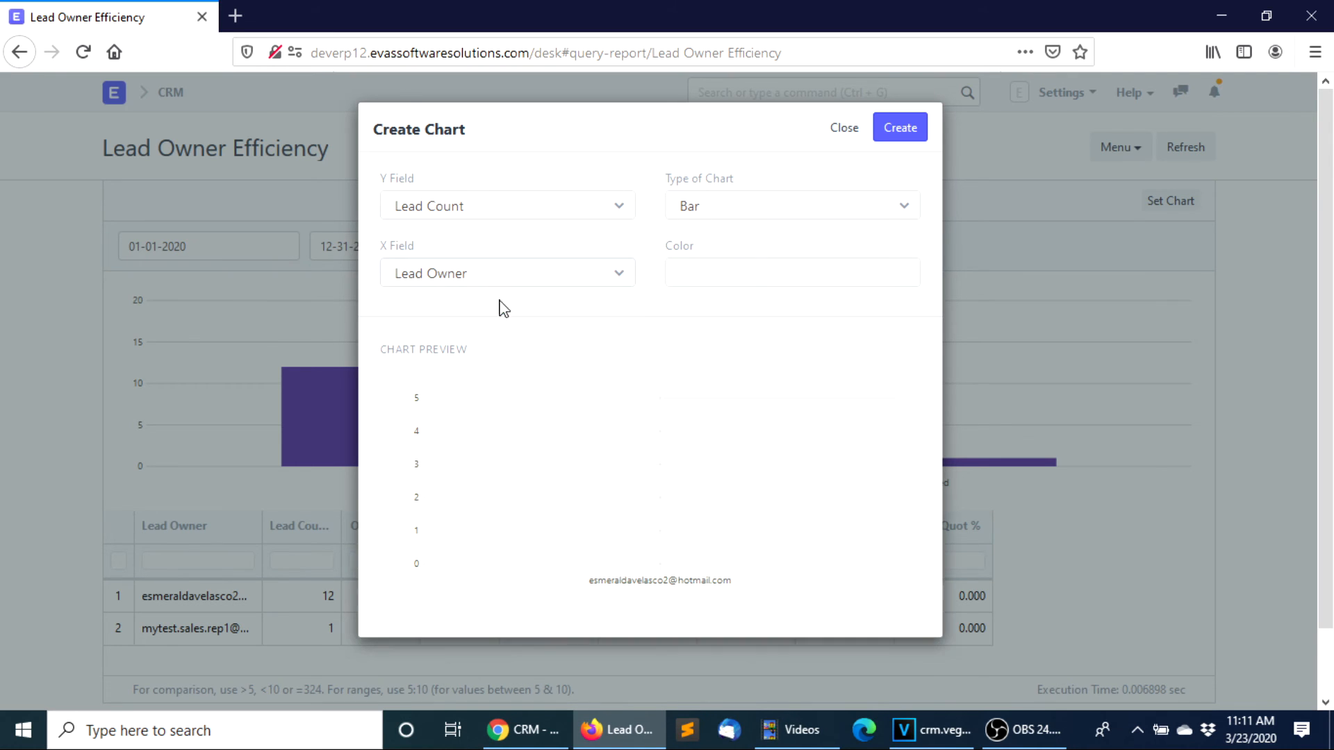
left_click(736, 210)
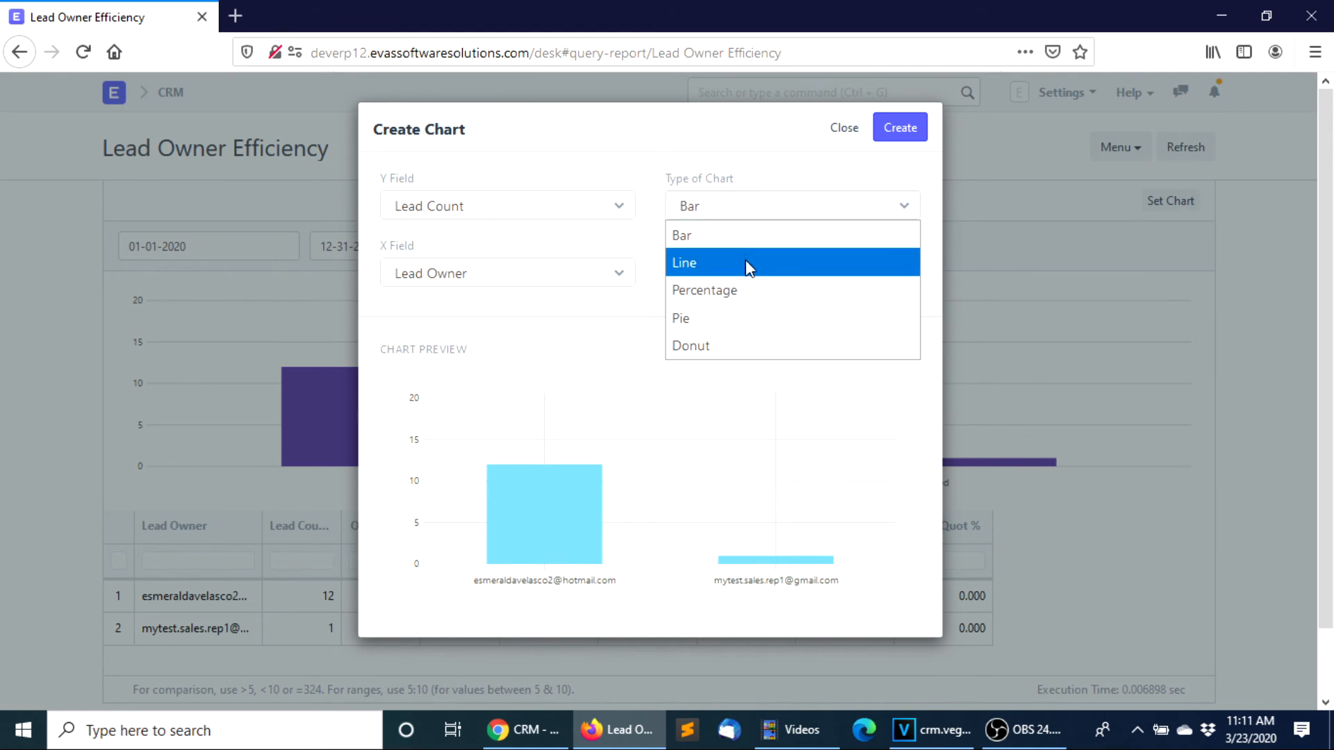
left_click(741, 318)
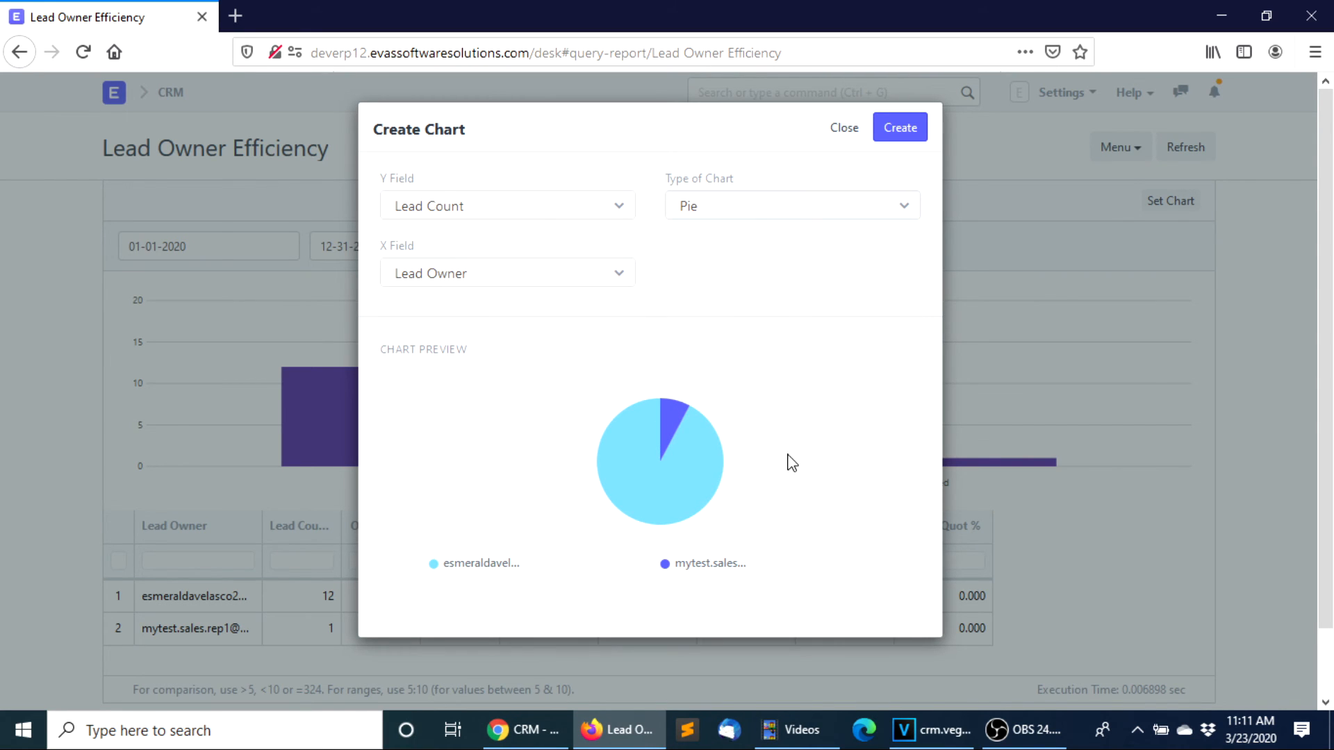
left_click(906, 132)
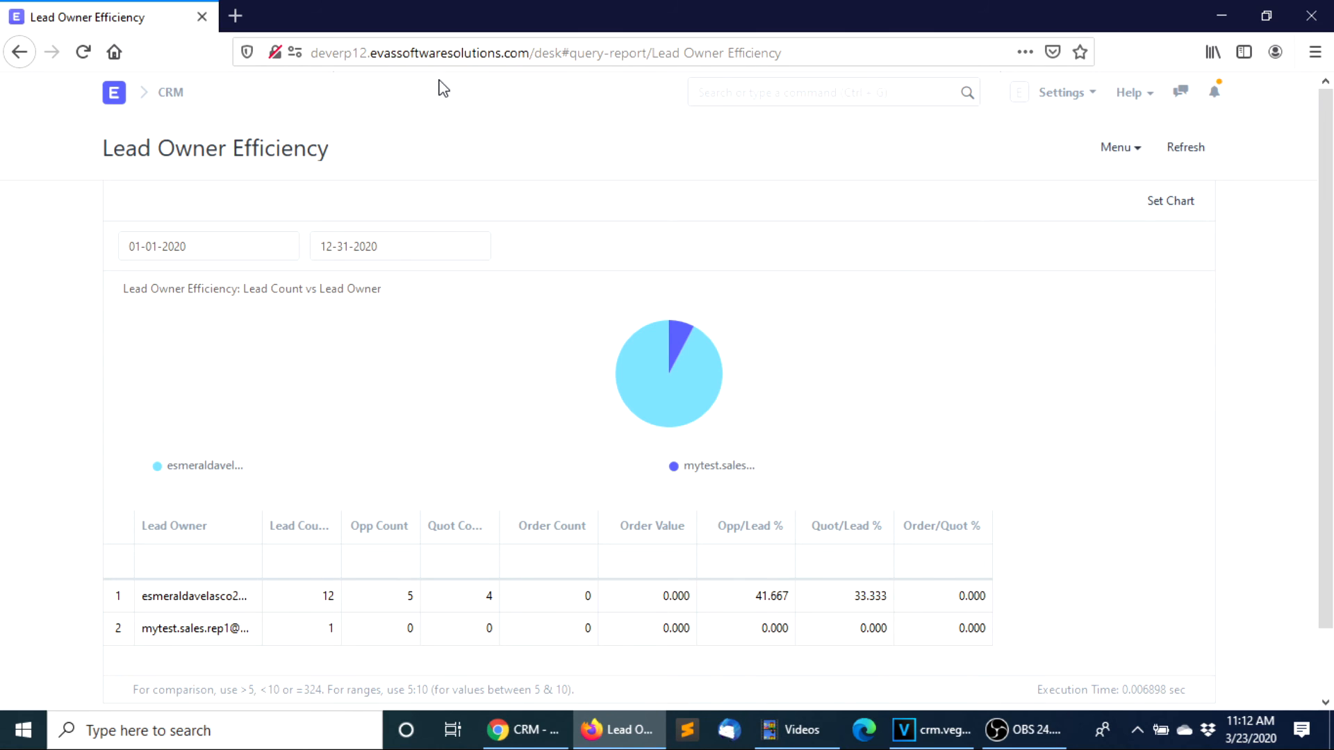
left_click(171, 93)
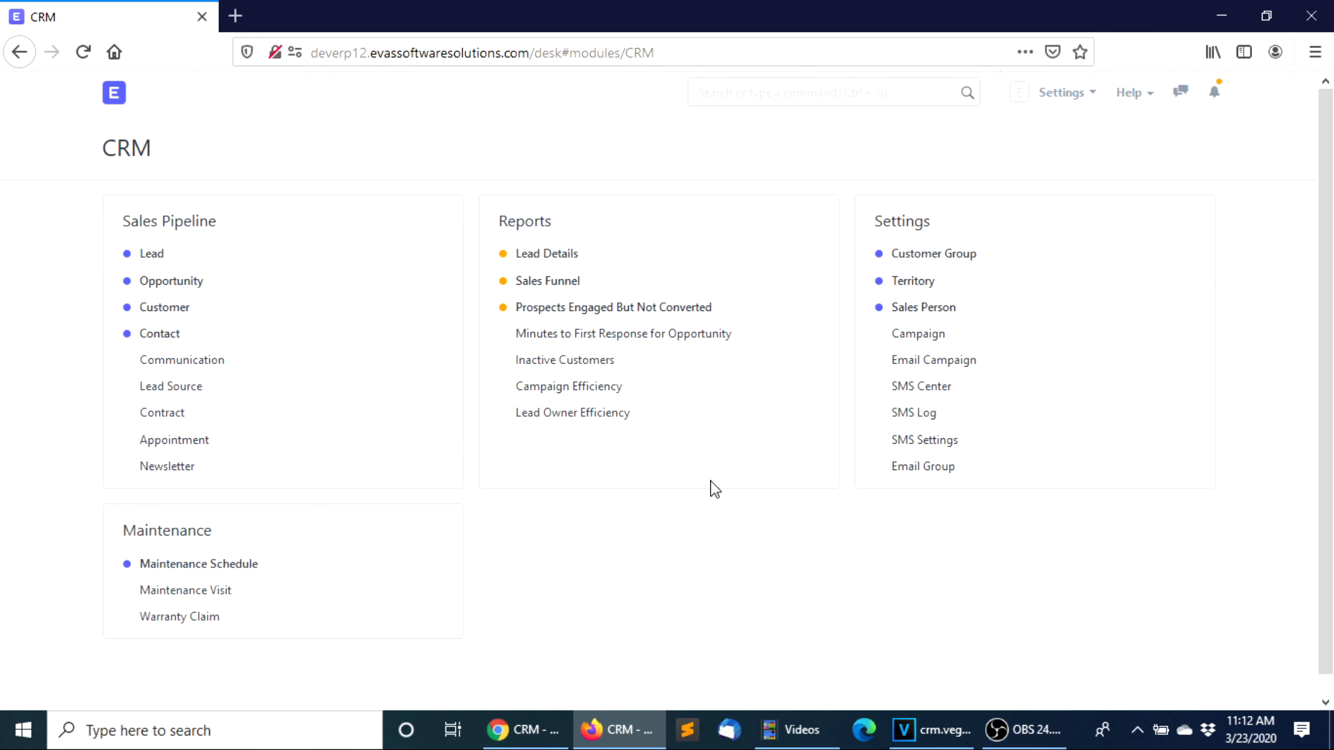